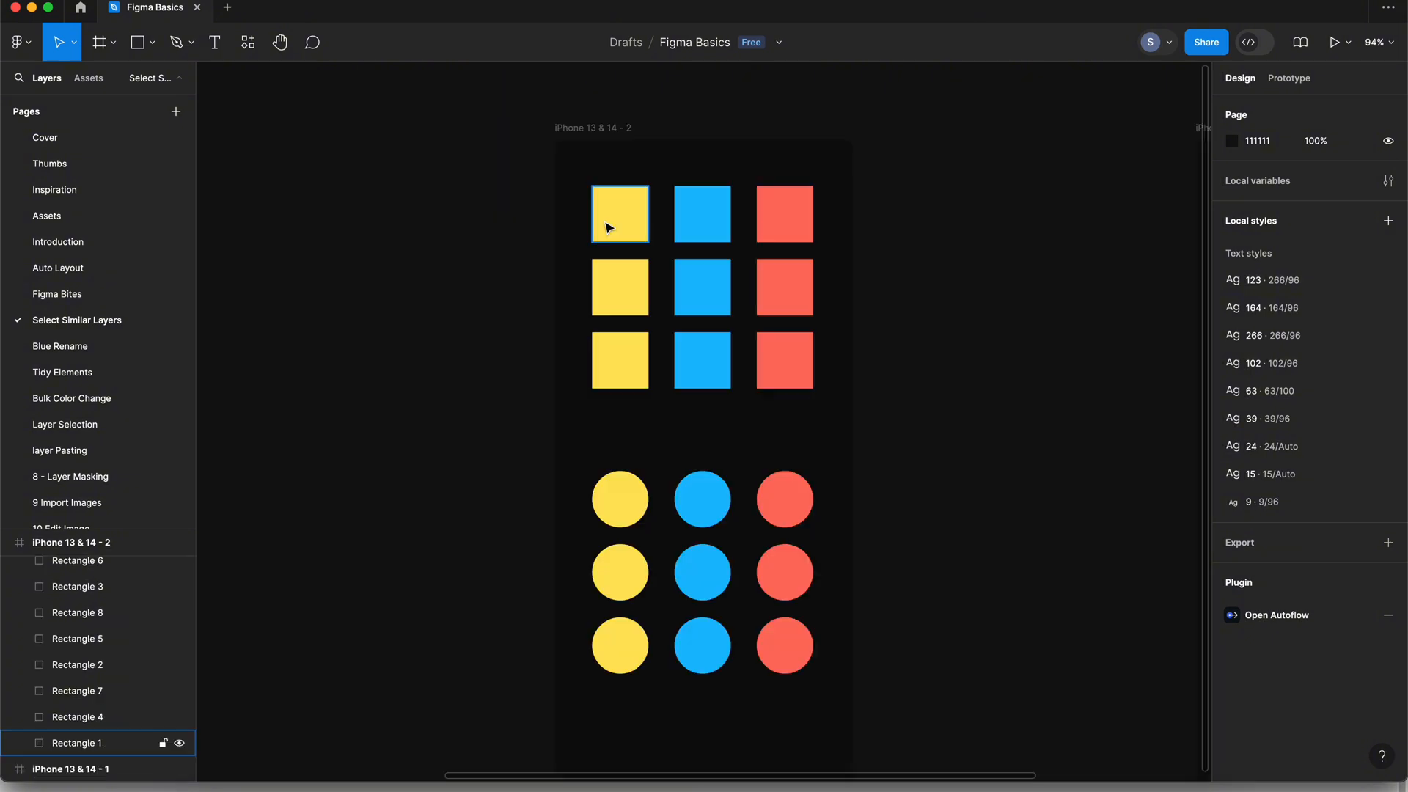
# Select the yellow square in the top row of the iPhone 13 & 14 - 2 frame
pyautogui.click(611, 223)
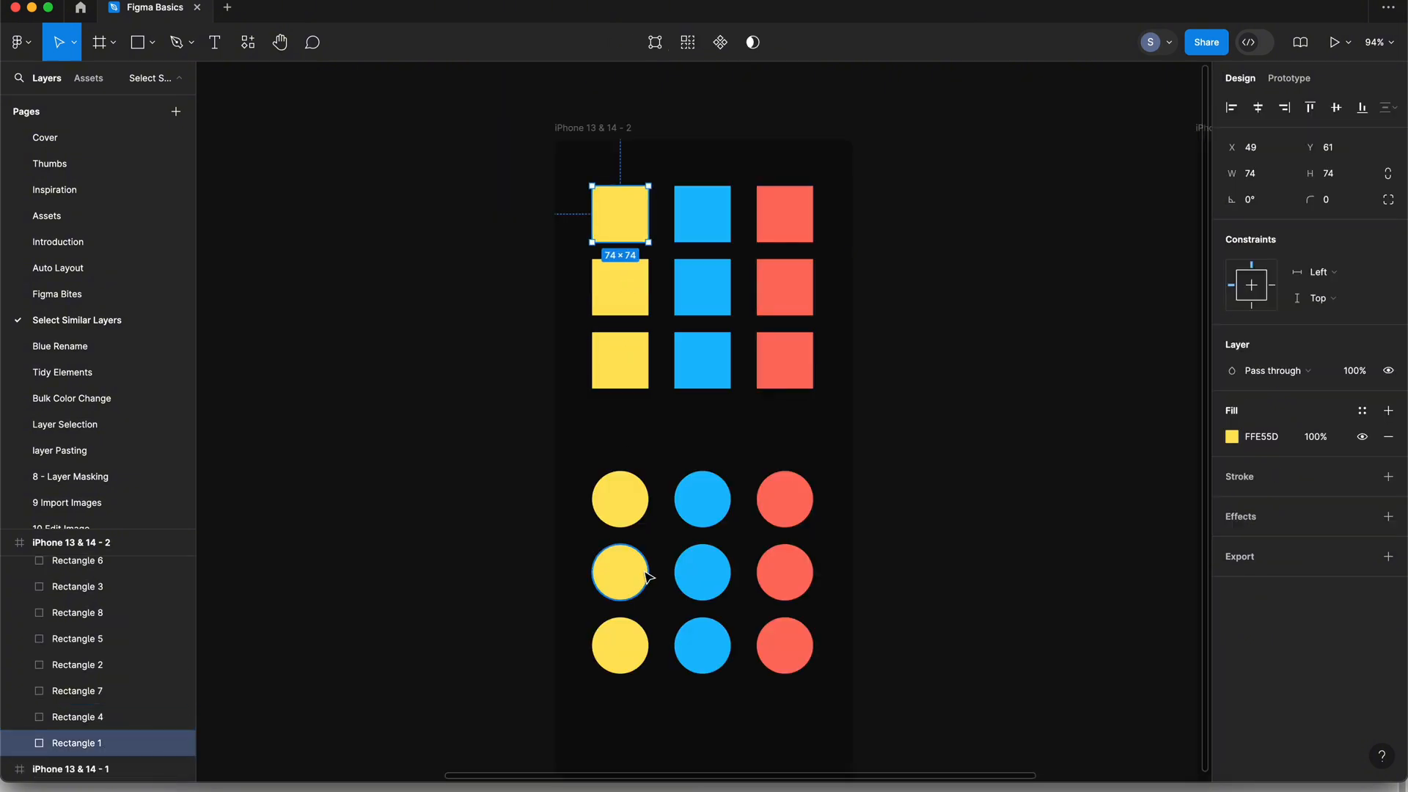
pyautogui.click(694, 443)
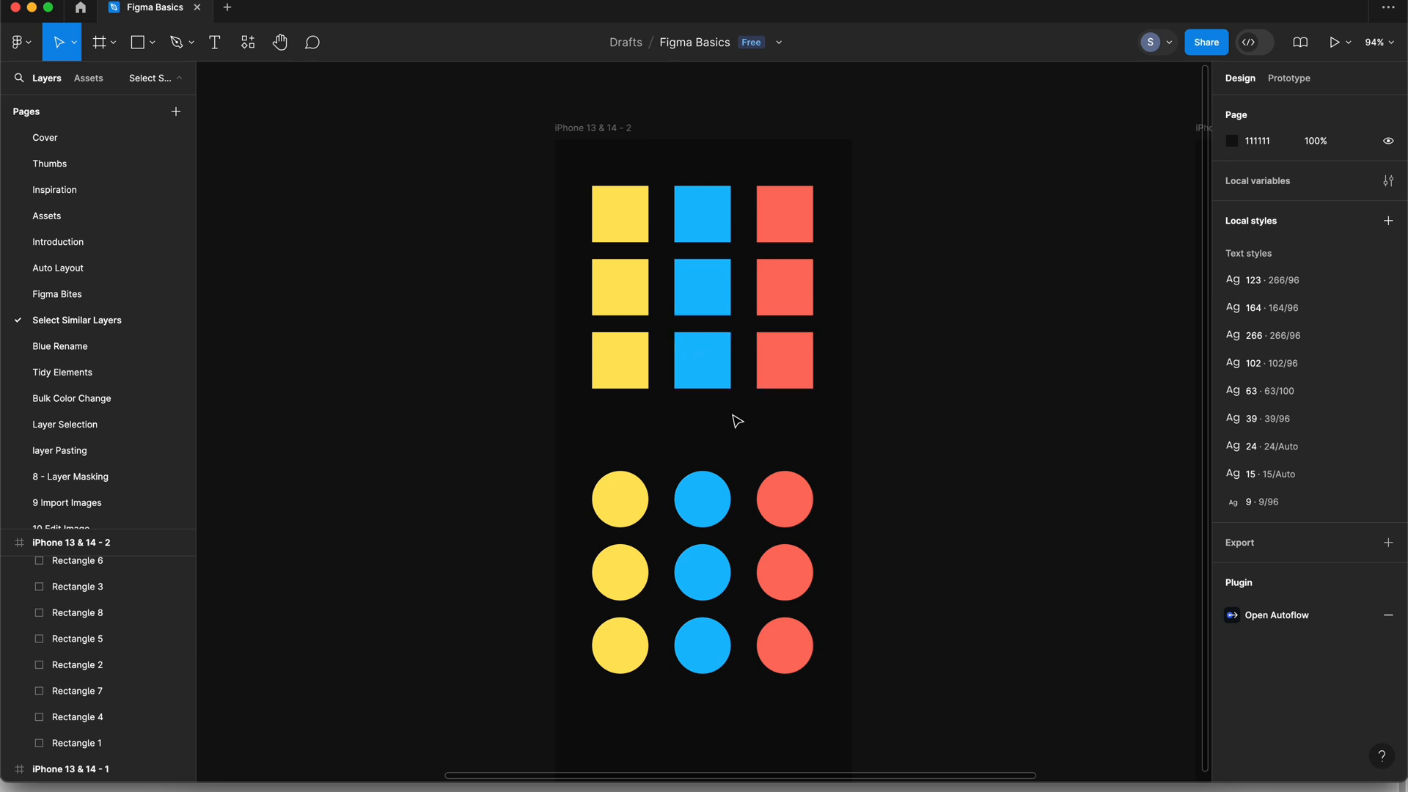
pyautogui.scroll(-1, 721, 423)
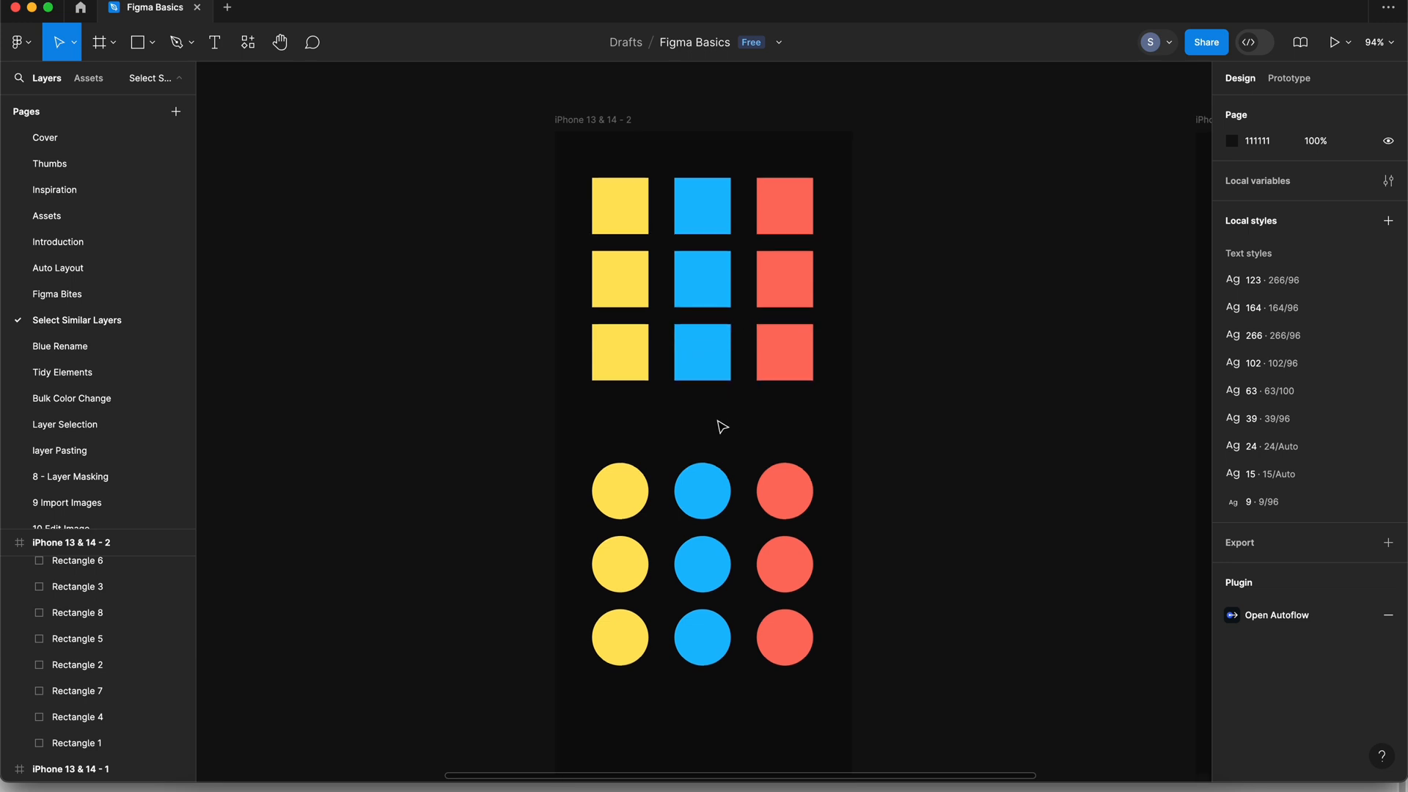
pyautogui.click(621, 214)
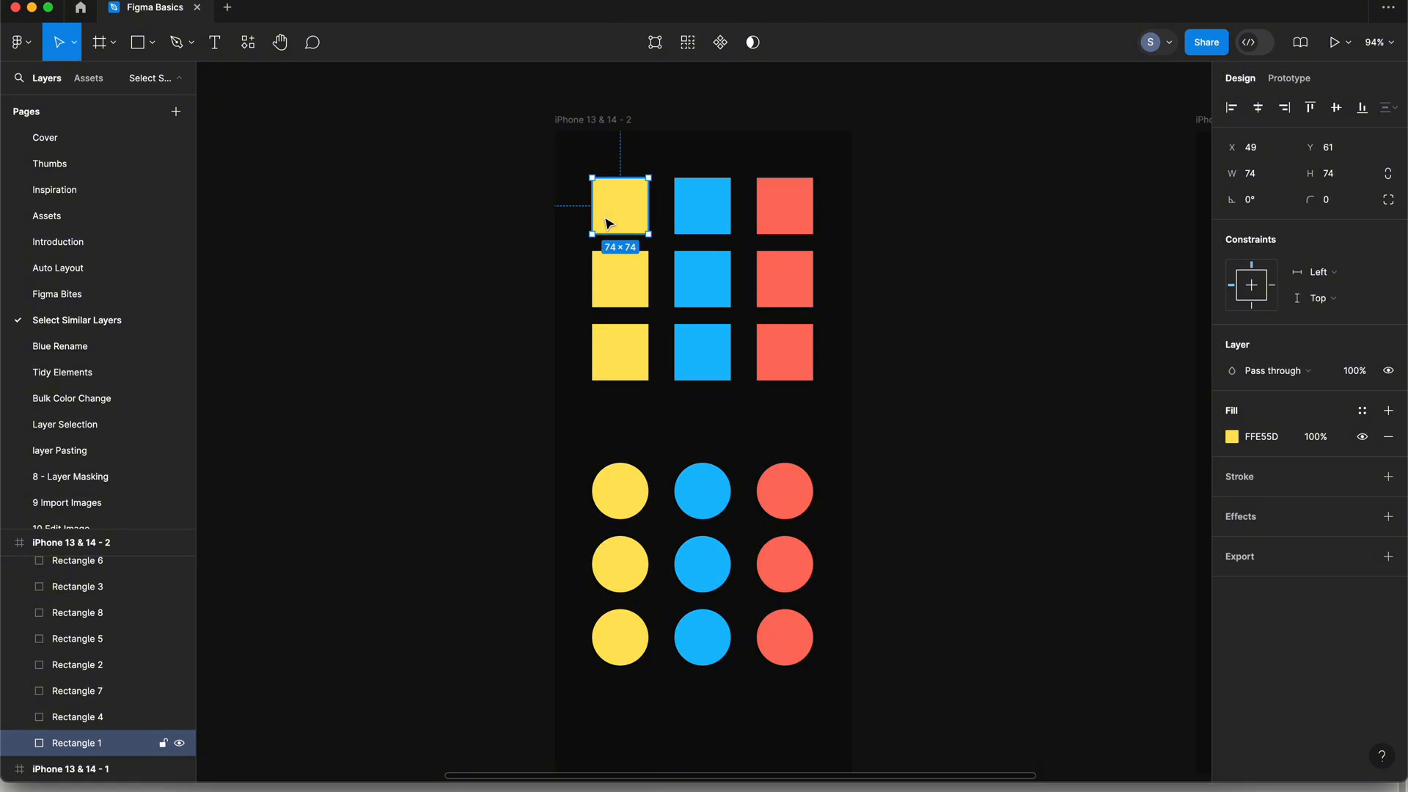
pyautogui.press('super+slash')
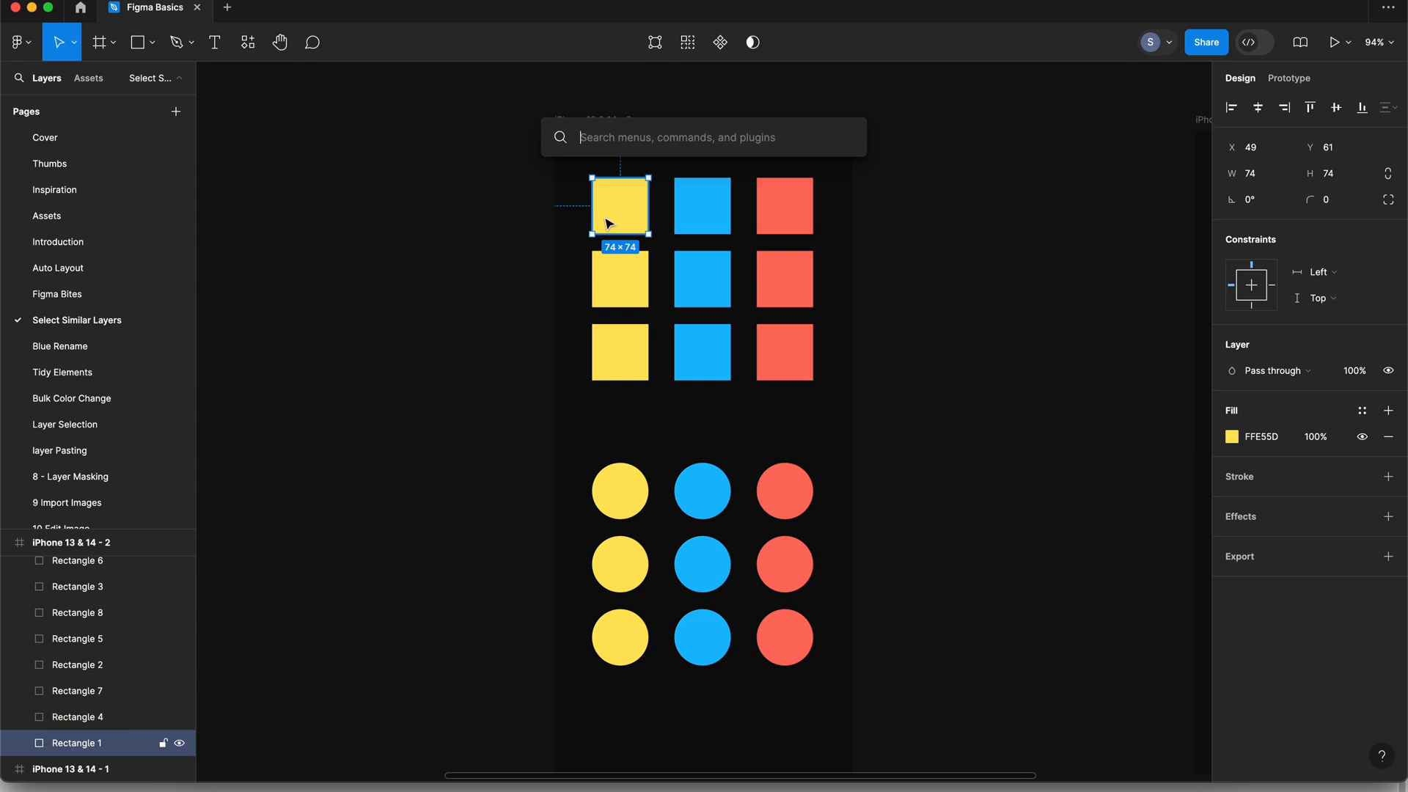
pyautogui.press('Escape')
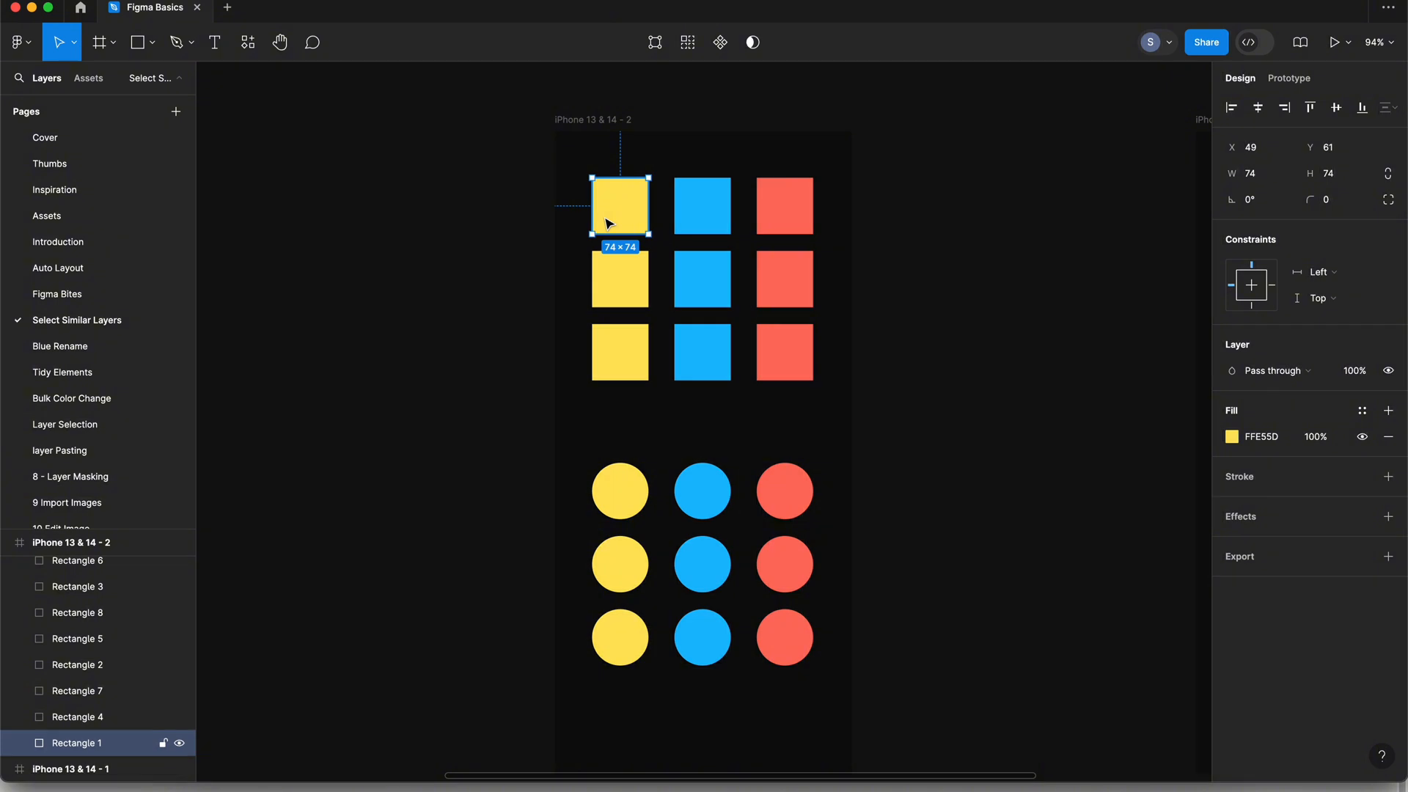
pyautogui.press('super+slash')
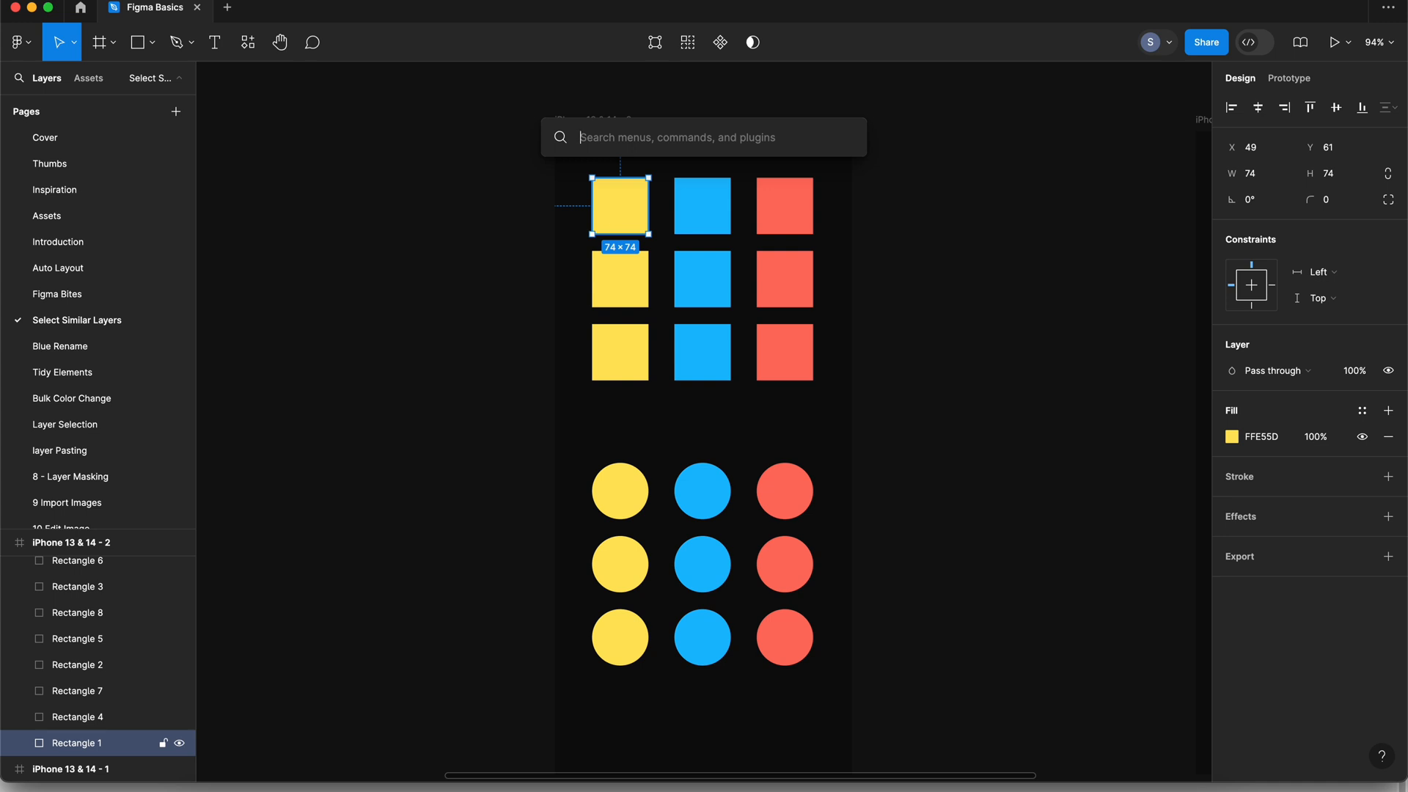
pyautogui.write('select')
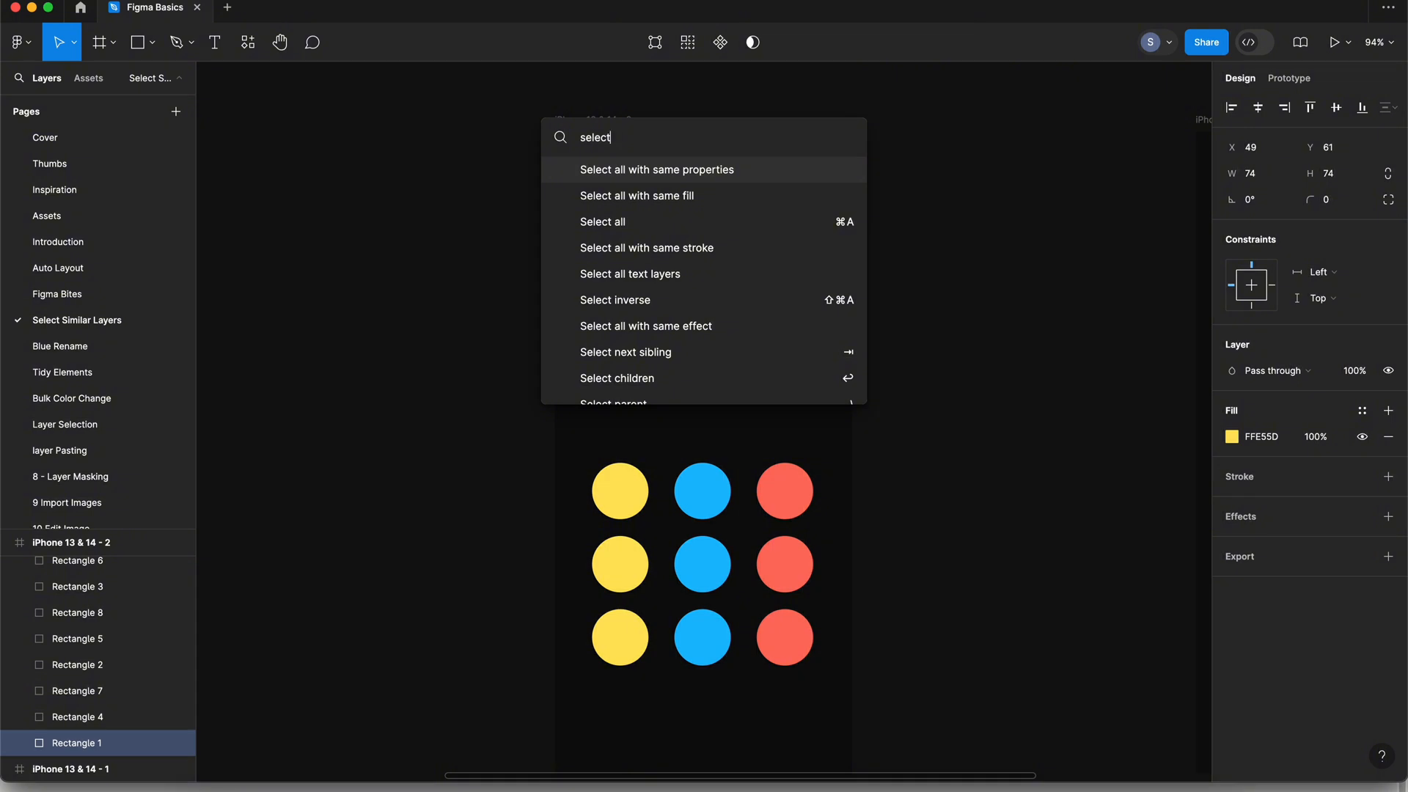
pyautogui.press('Escape')
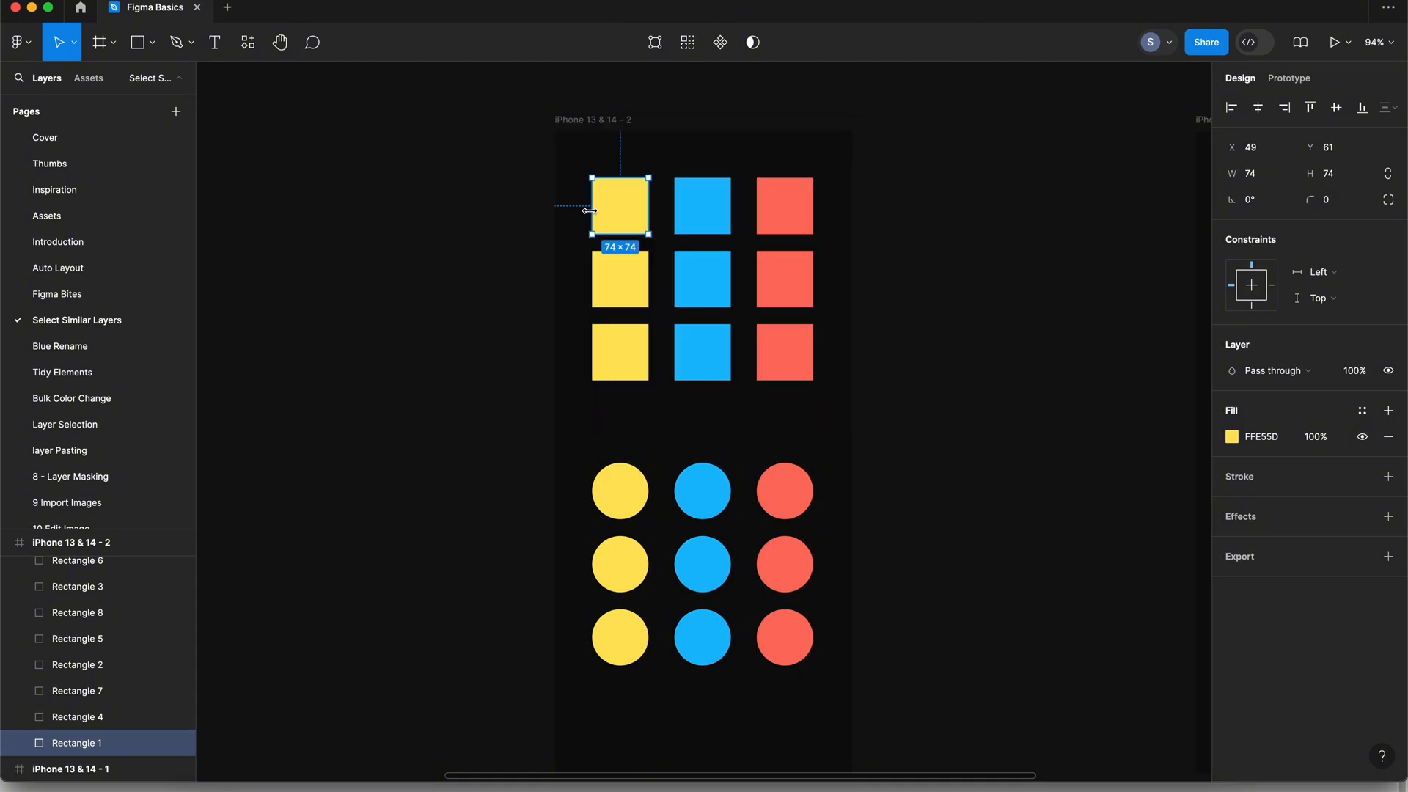
# Find and run the command that selects all layers with the same fill as the yellow square
pyautogui.press('super+slash')
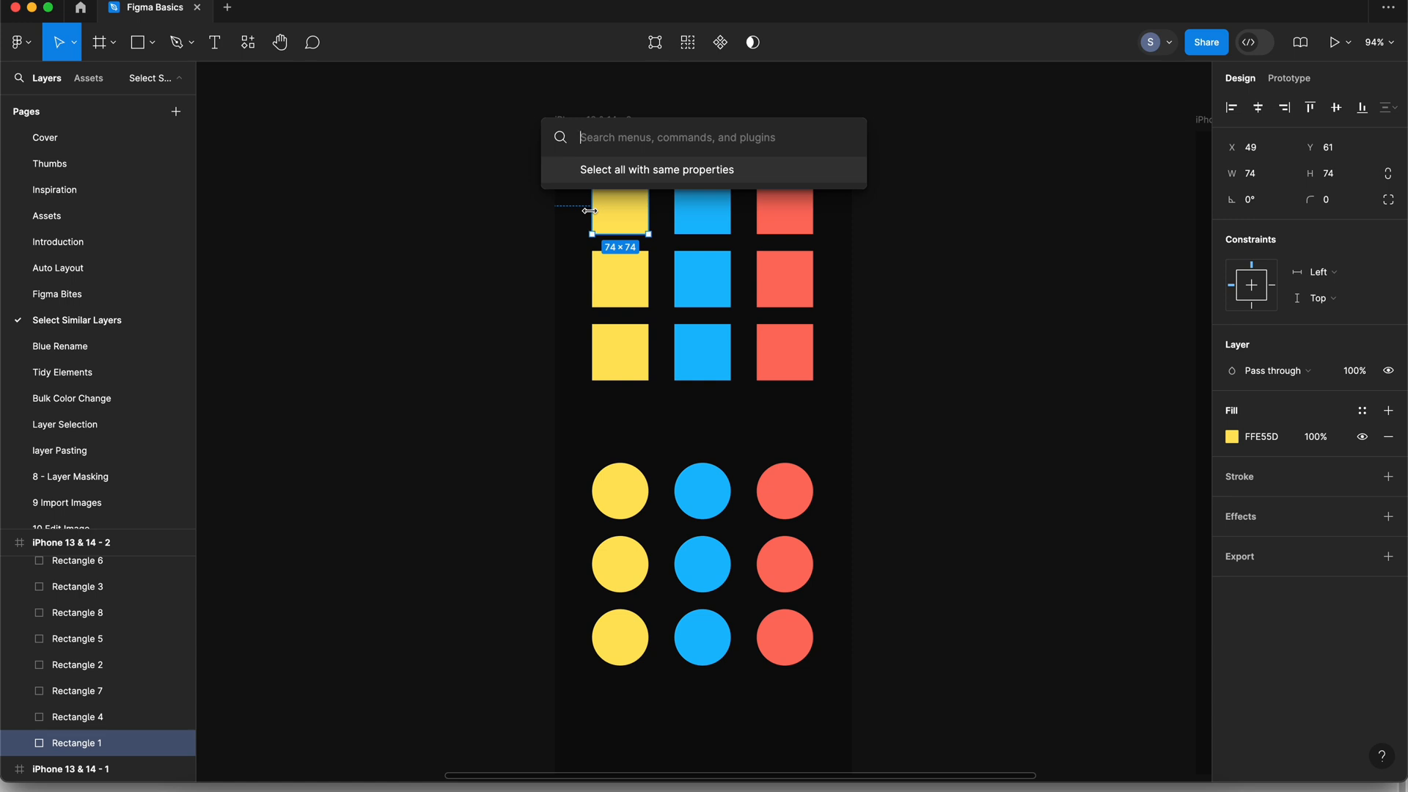
pyautogui.write('select')
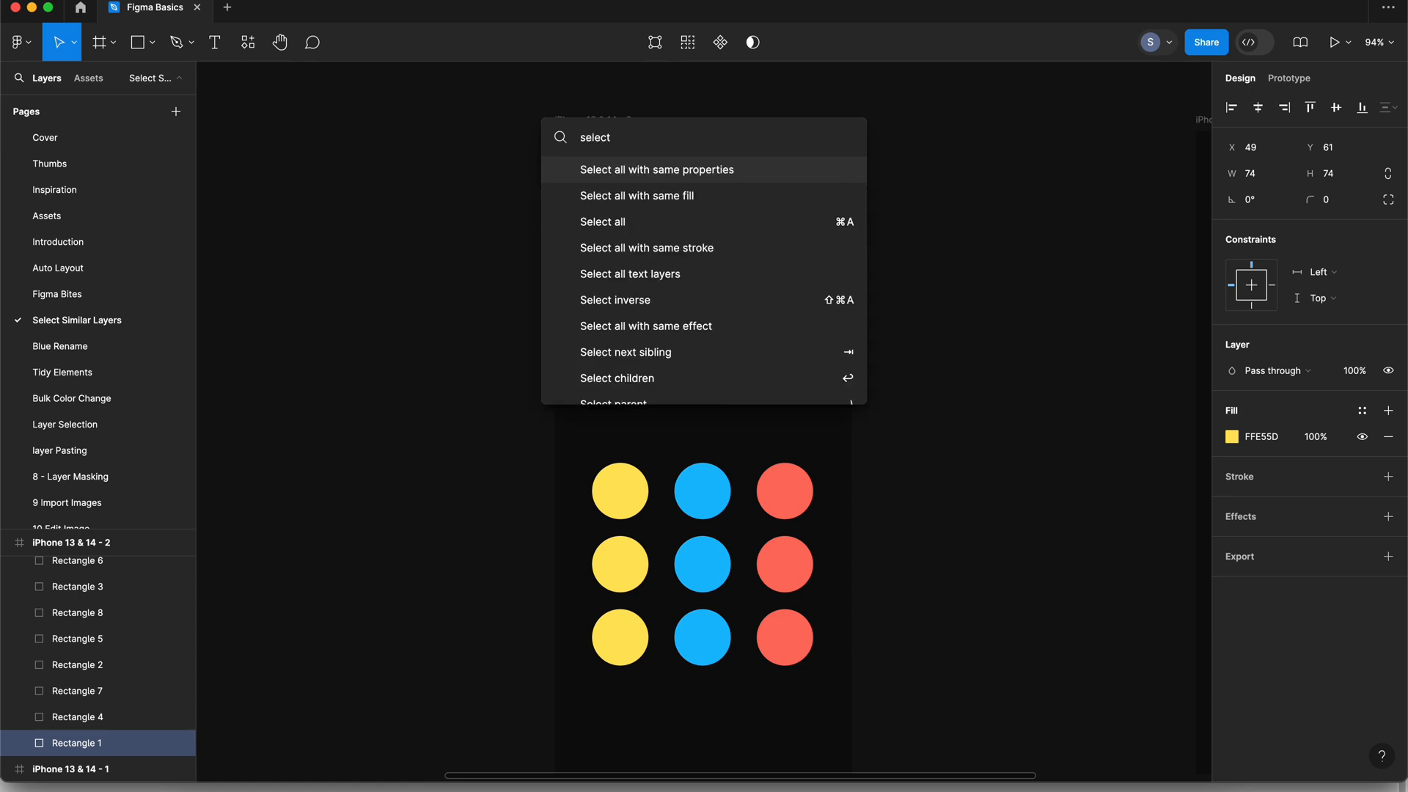
pyautogui.click(646, 196)
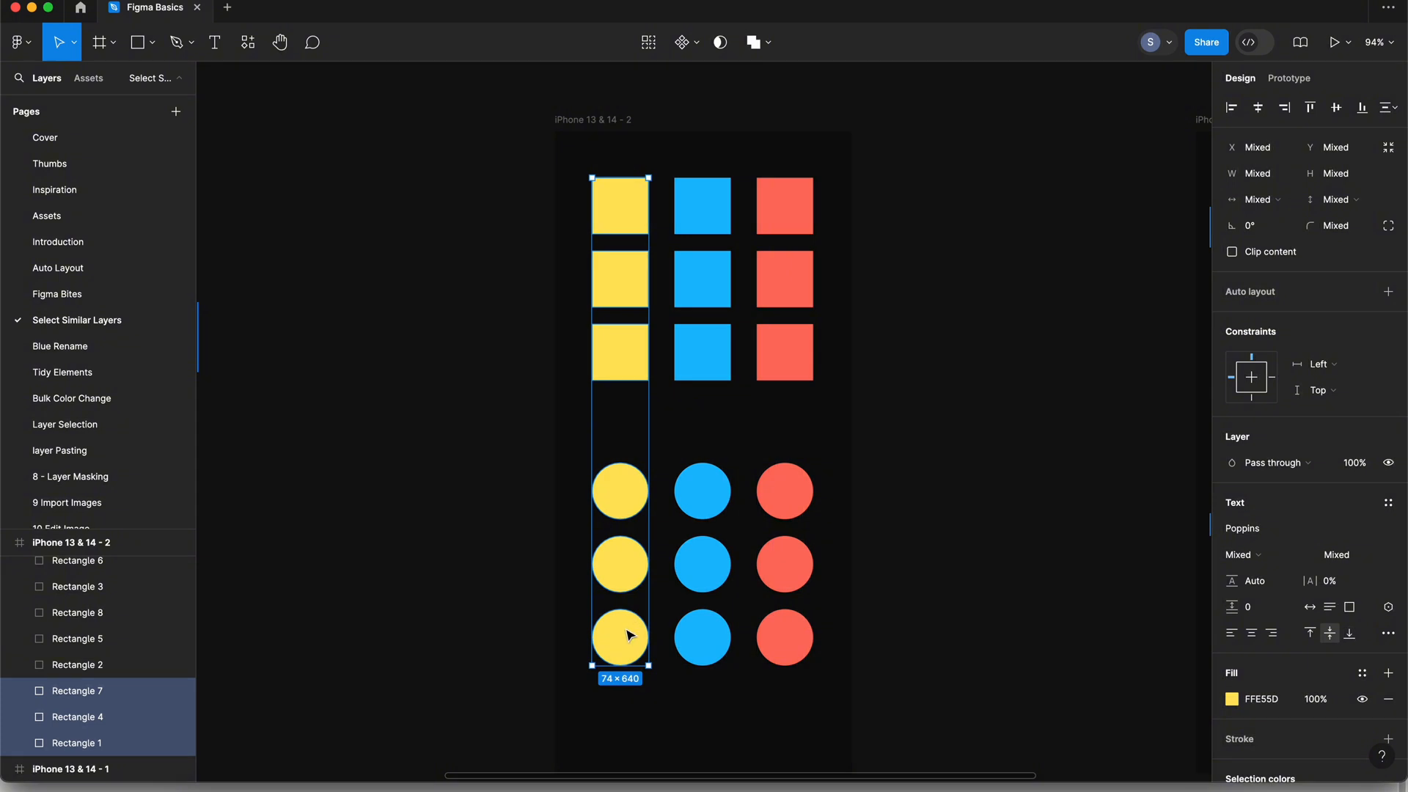
# Select all layers with the same fill as the blue square in the top row, then clear the selection
pyautogui.press('Escape')
pyautogui.click(708, 209)
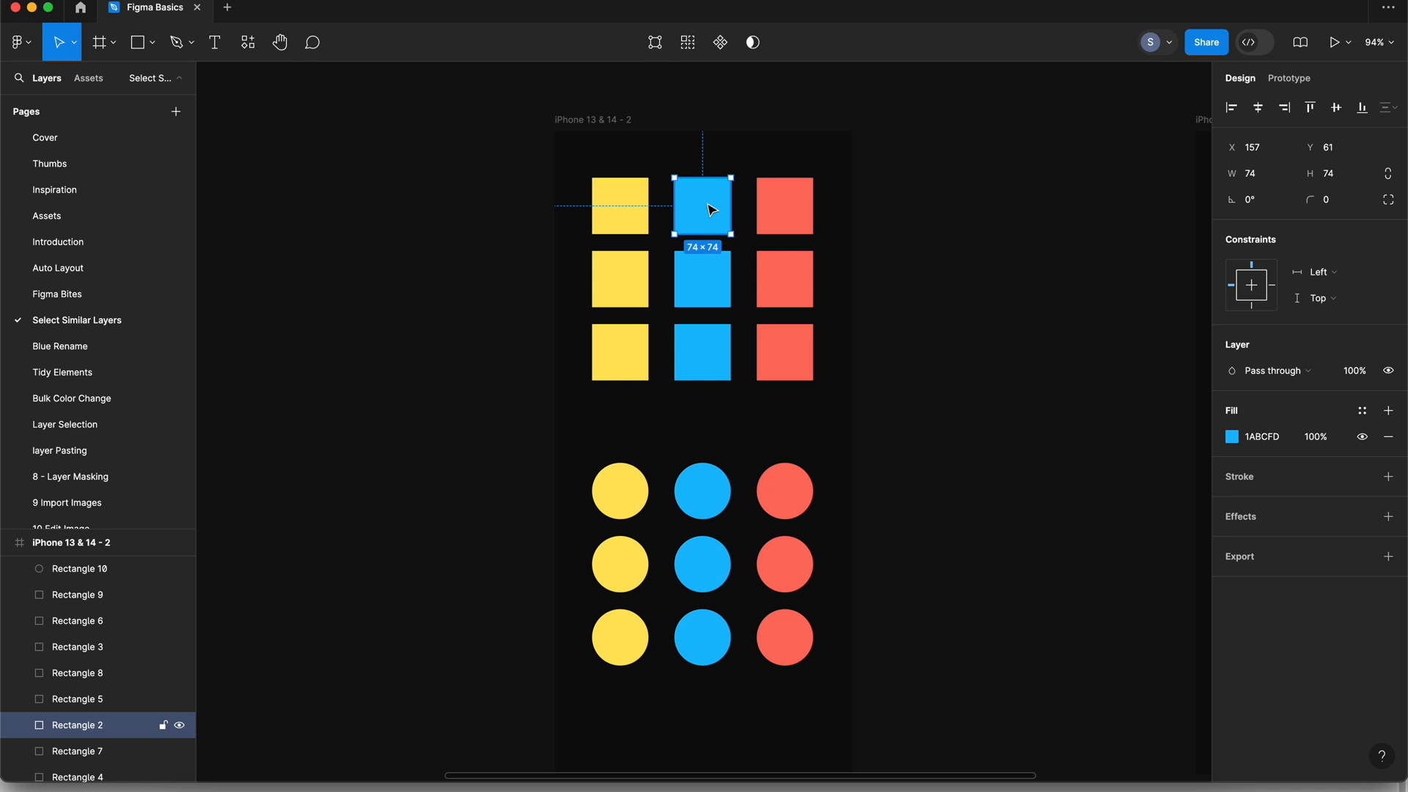
pyautogui.press('super+slash')
pyautogui.write('select')
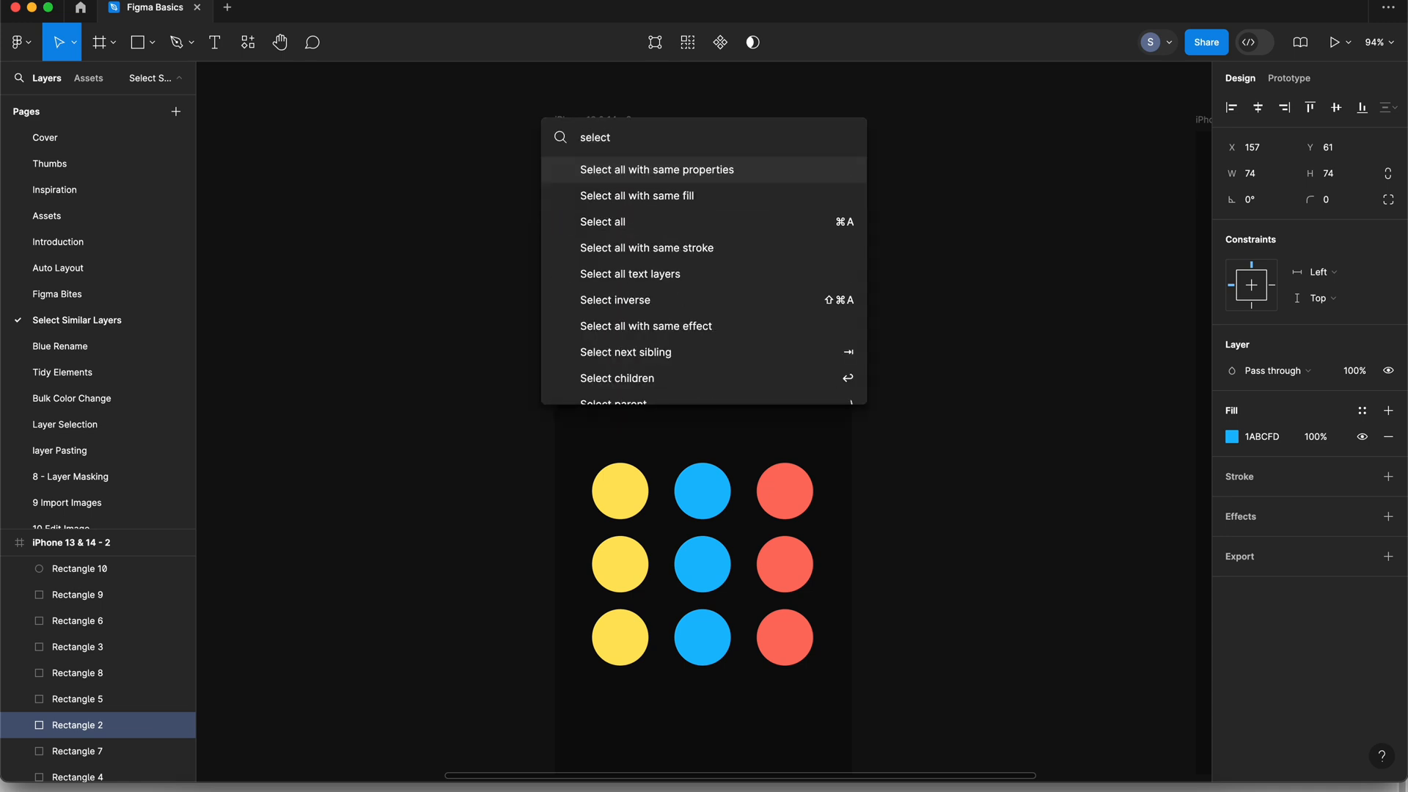
pyautogui.click(706, 201)
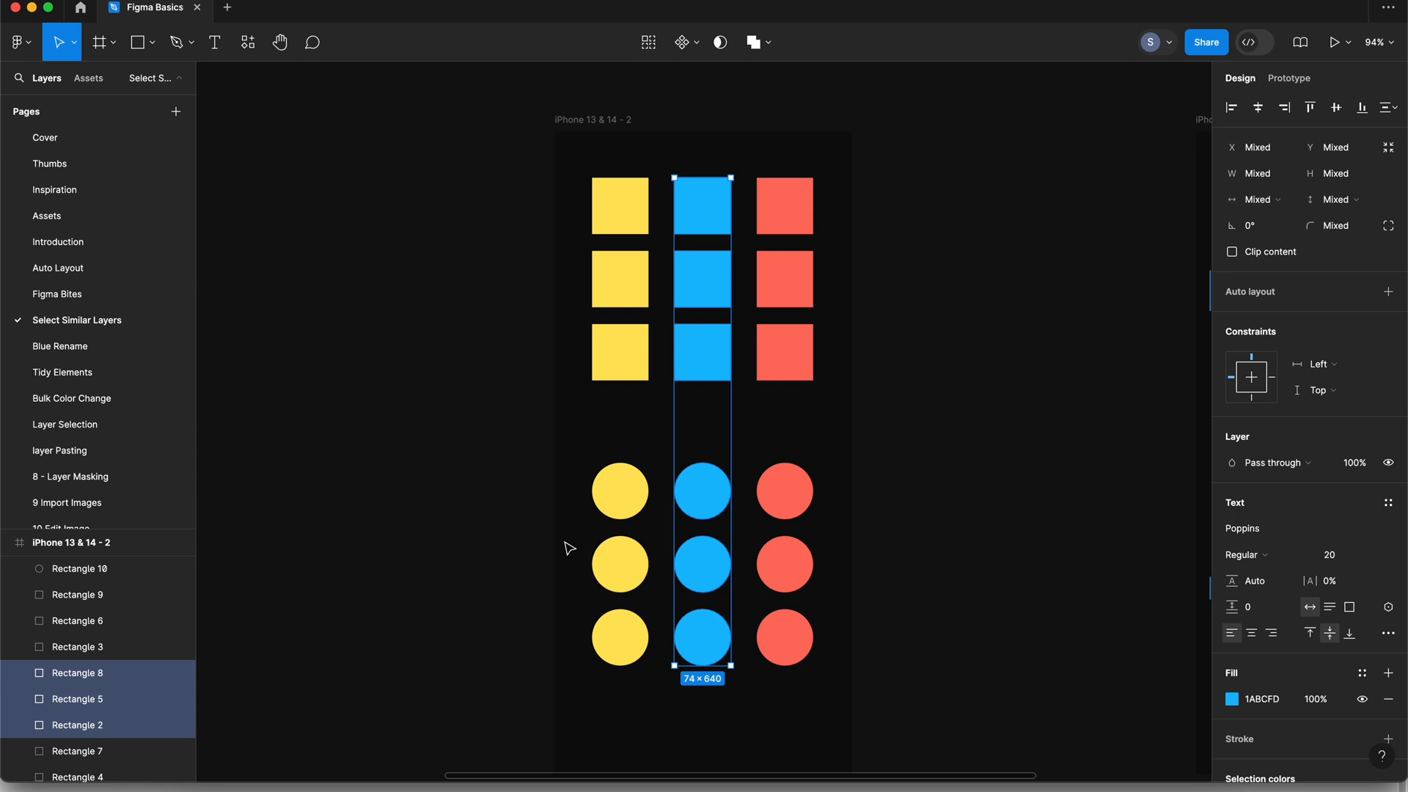
pyautogui.click(612, 451)
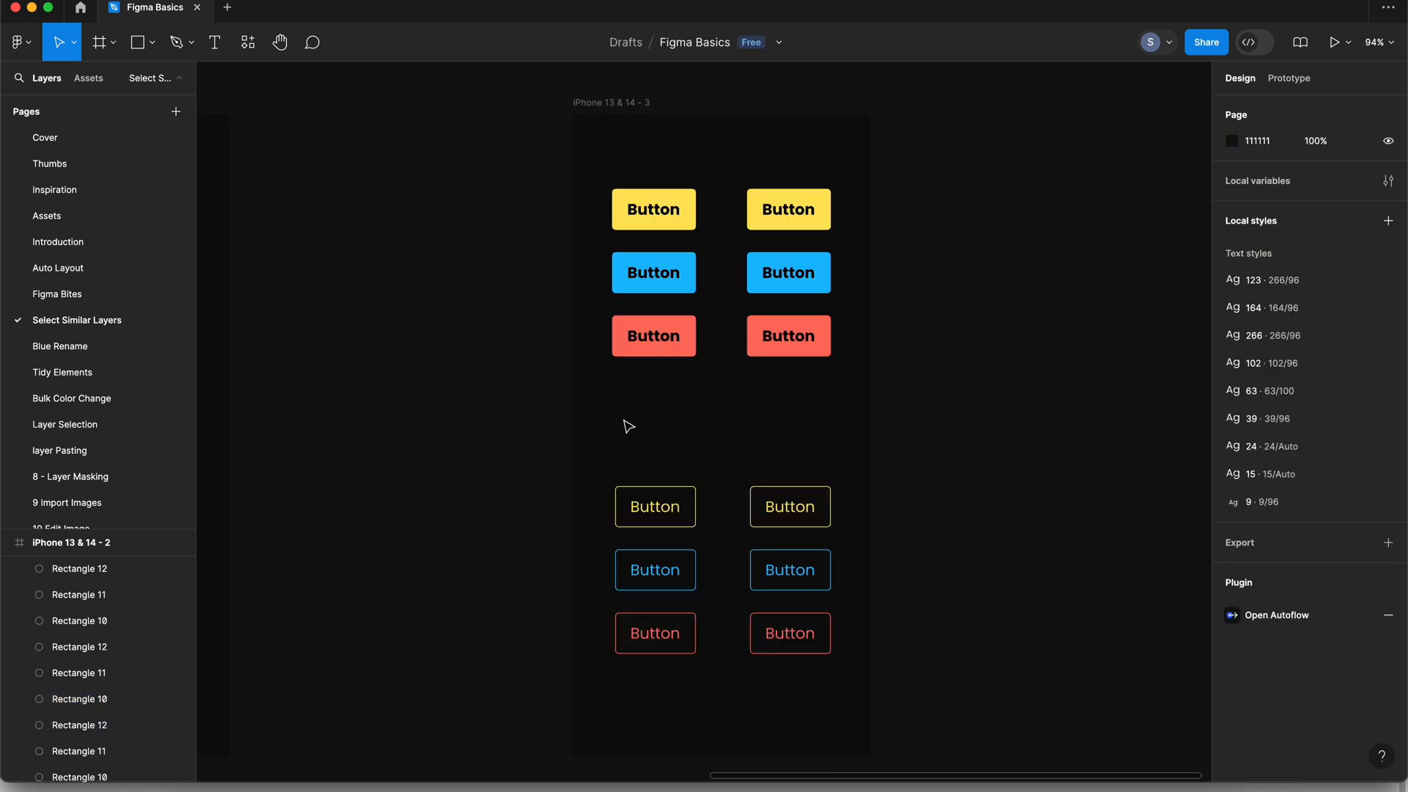
pyautogui.click(651, 223)
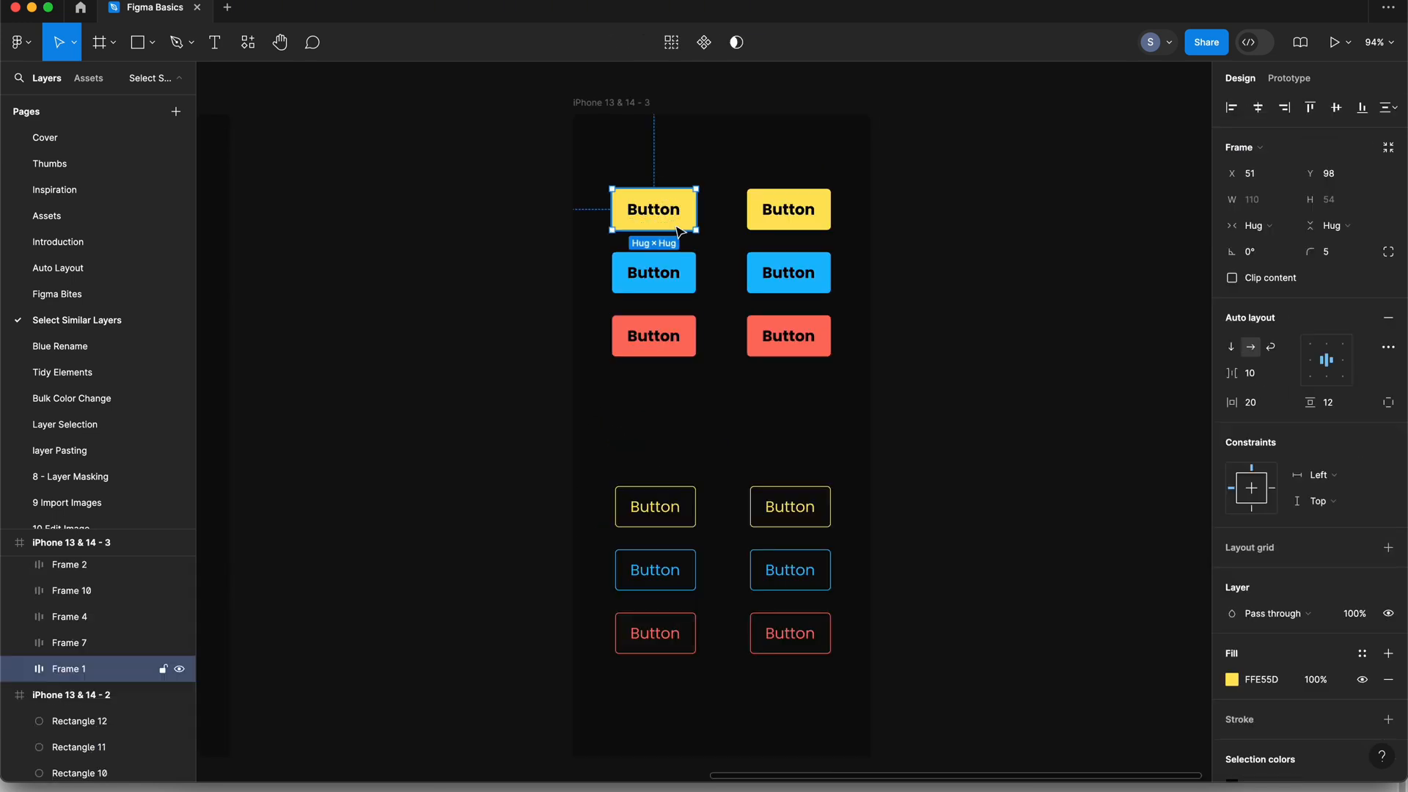
pyautogui.click(689, 500)
pyautogui.click(708, 412)
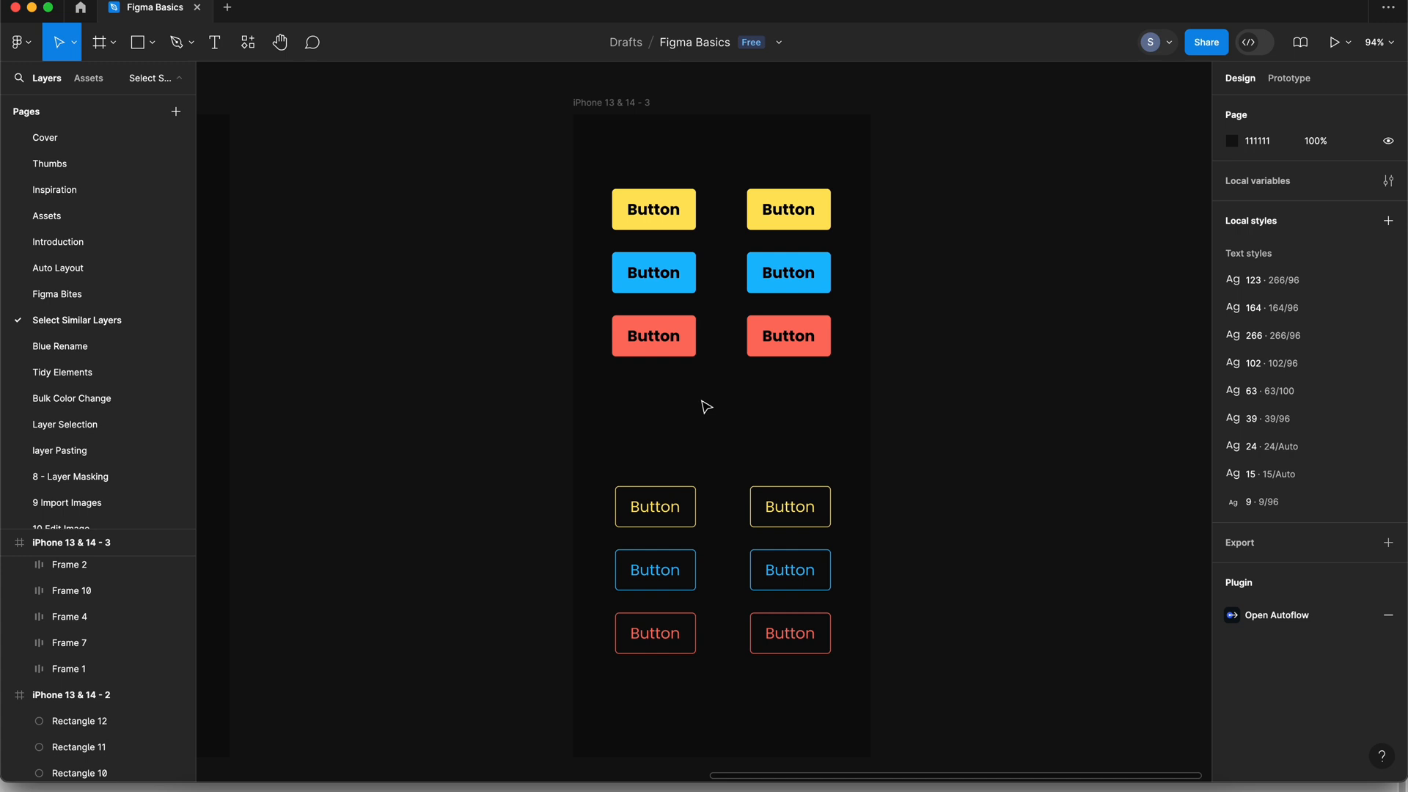
# Select all layers with the same fill as the first filled yellow button in the iPhone 13 & 14 - 3 frame, then deselect them
pyautogui.click(663, 228)
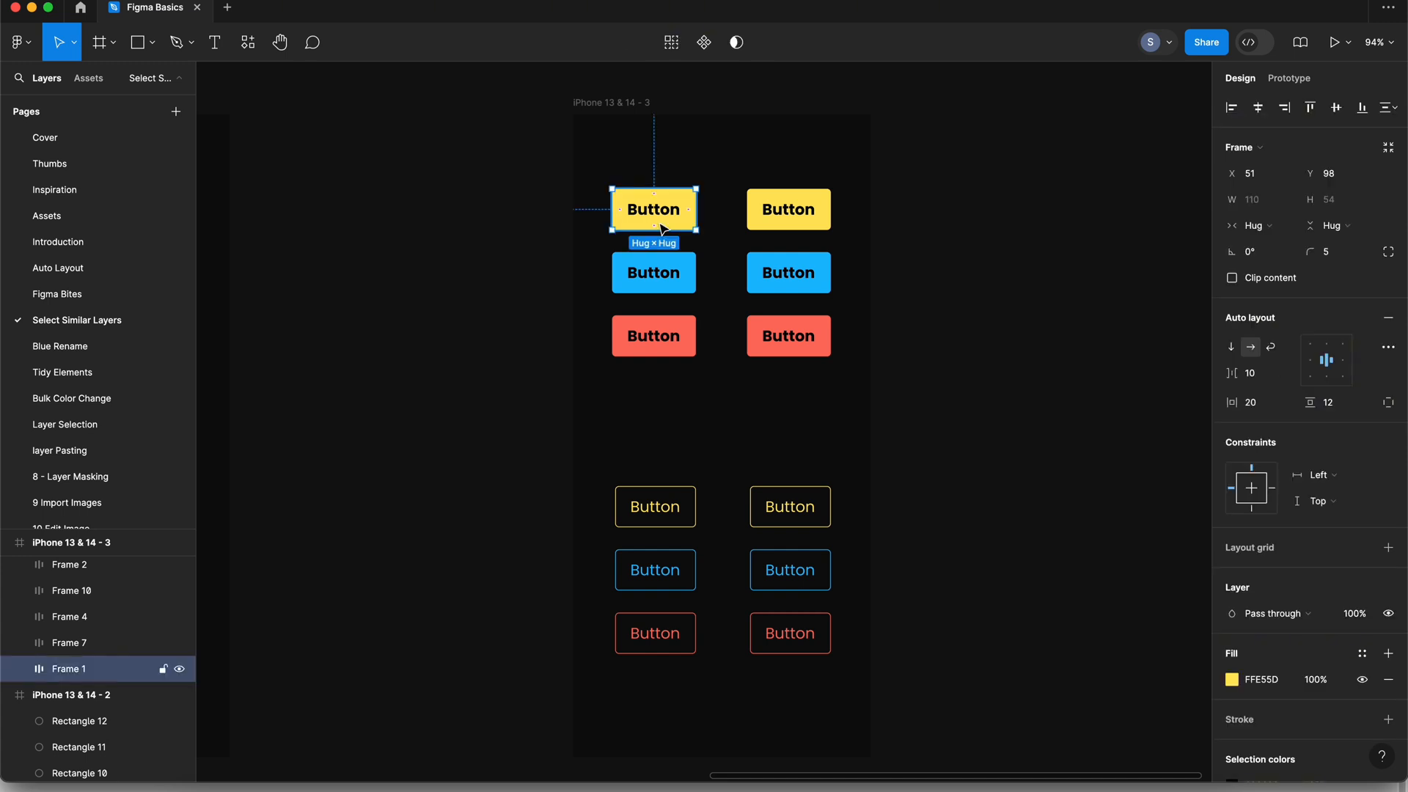
pyautogui.press('super+slash')
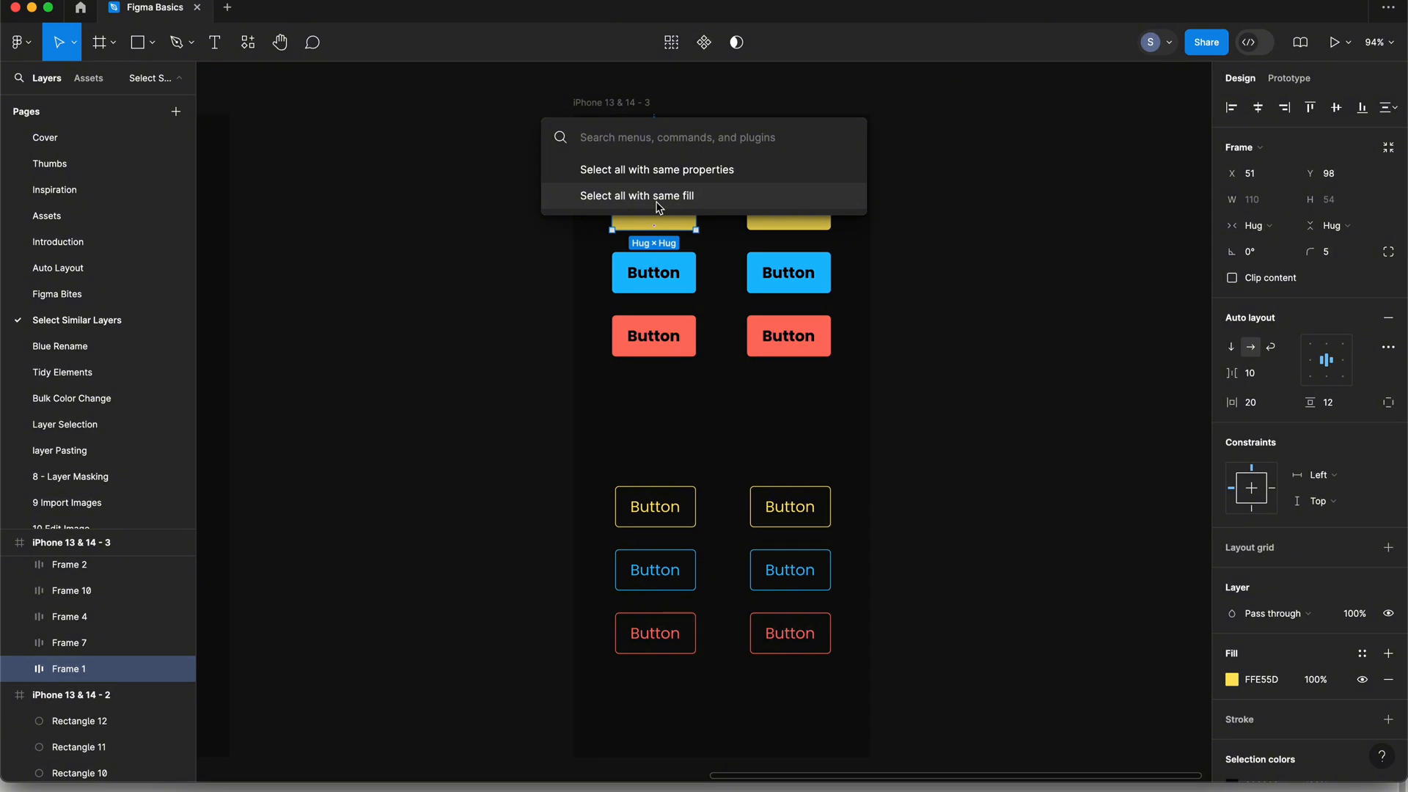
pyautogui.click(638, 197)
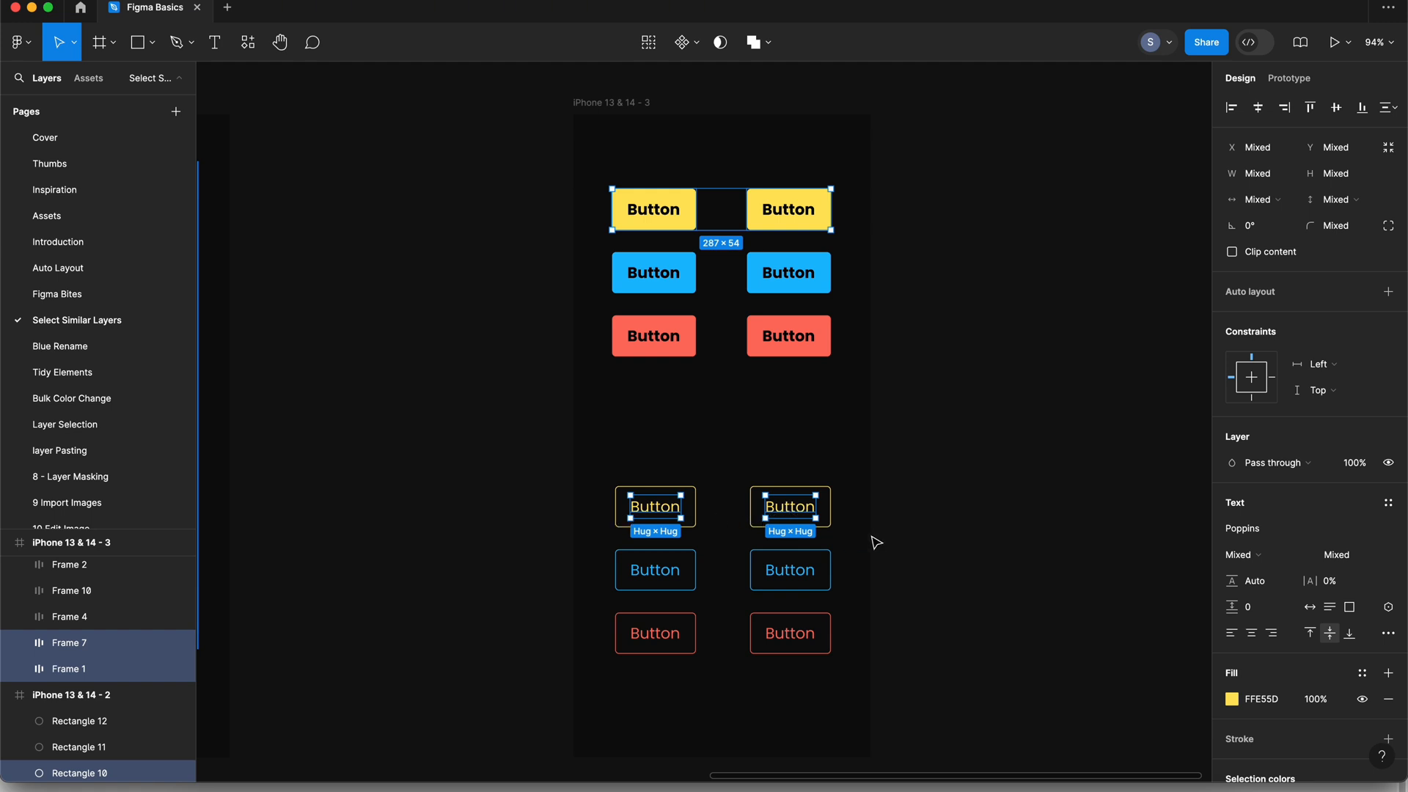
pyautogui.click(691, 432)
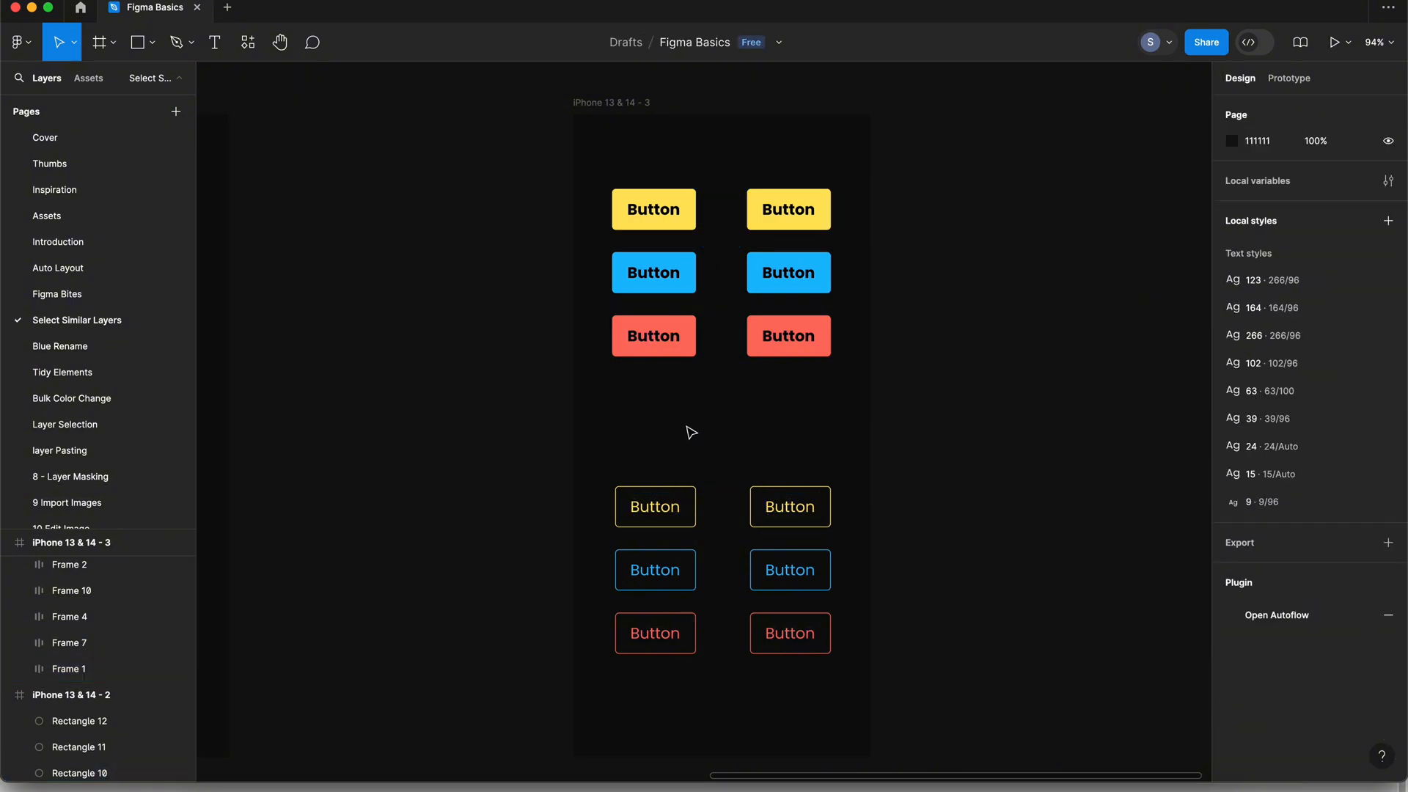
# Select all layers with the same stroke as the first yellow outlined button
pyautogui.click(686, 506)
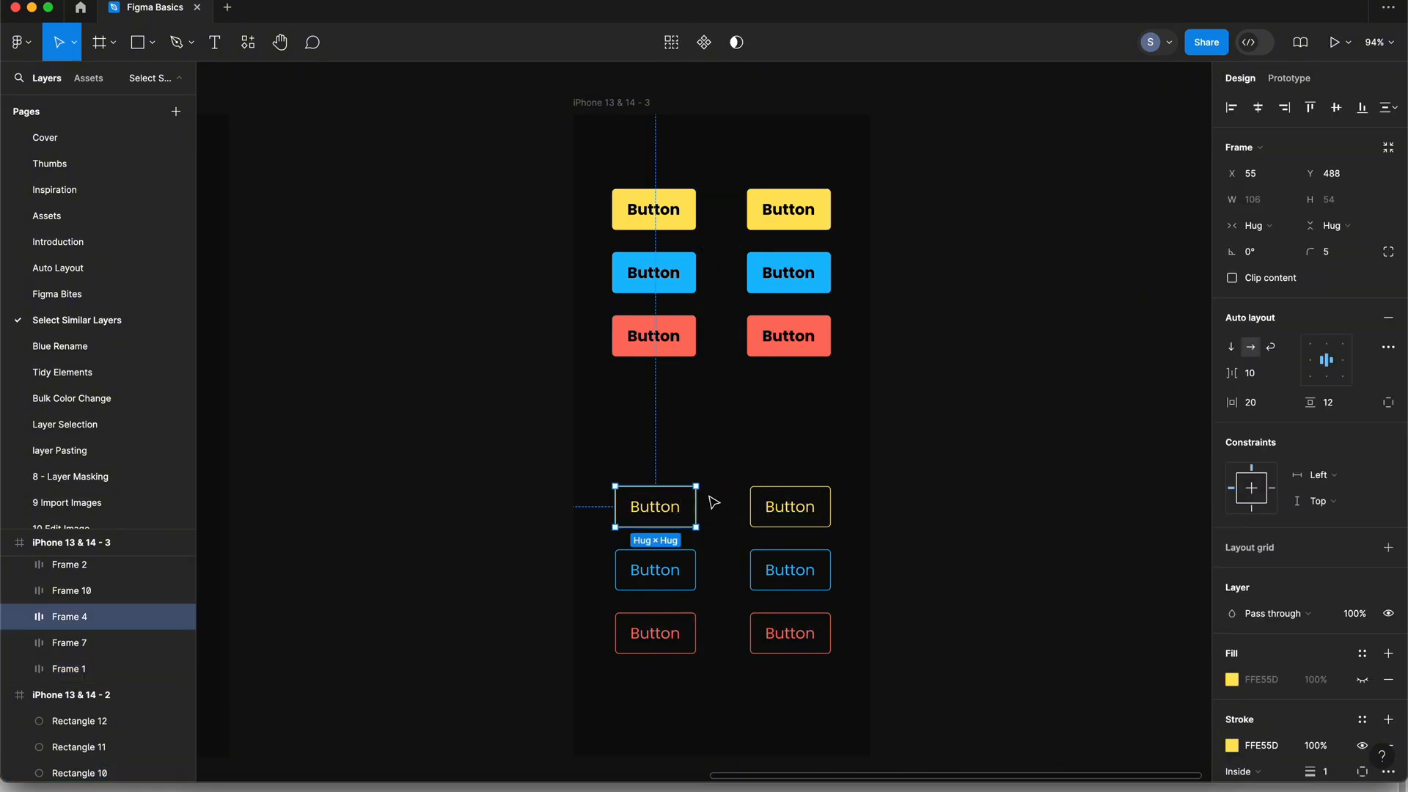
pyautogui.press('super+slash')
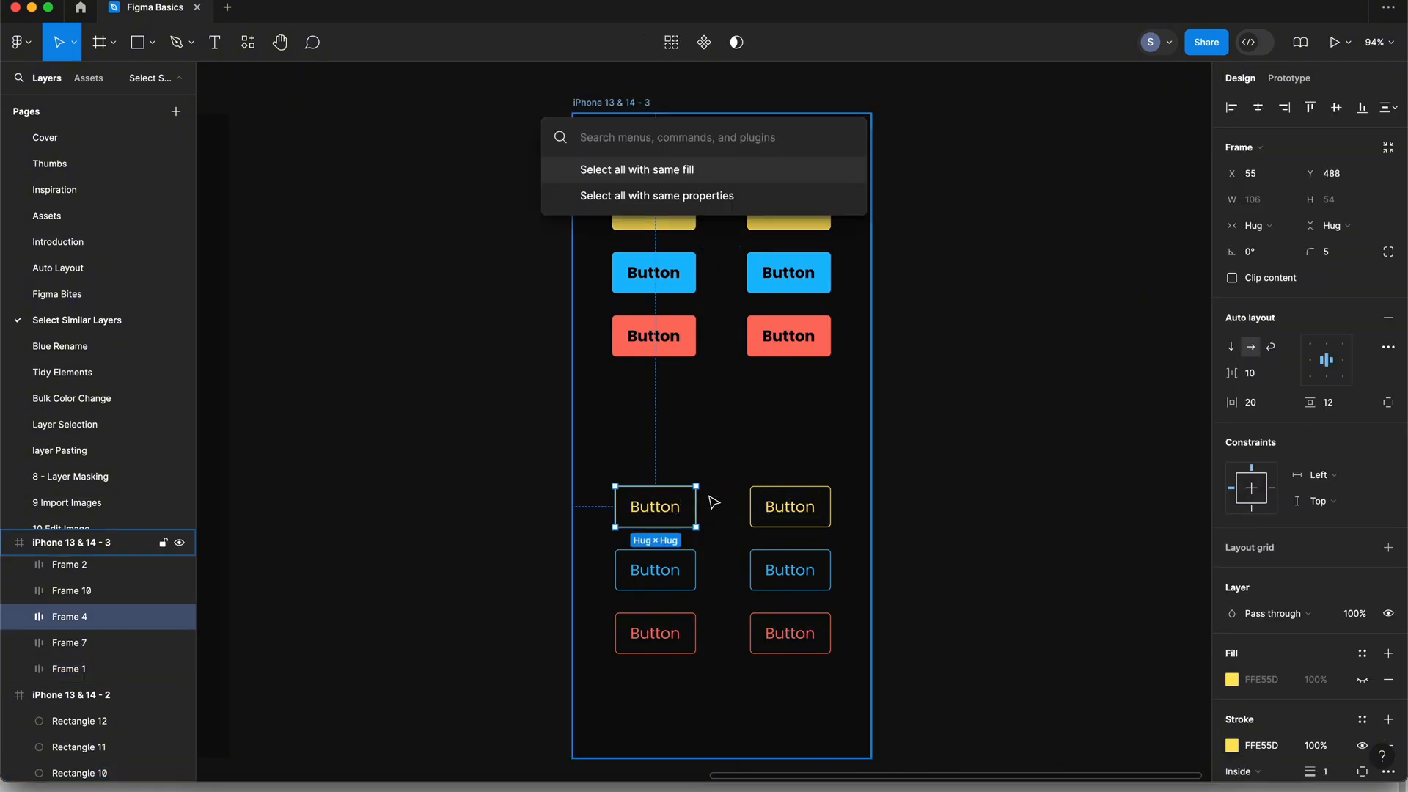
pyautogui.write('select')
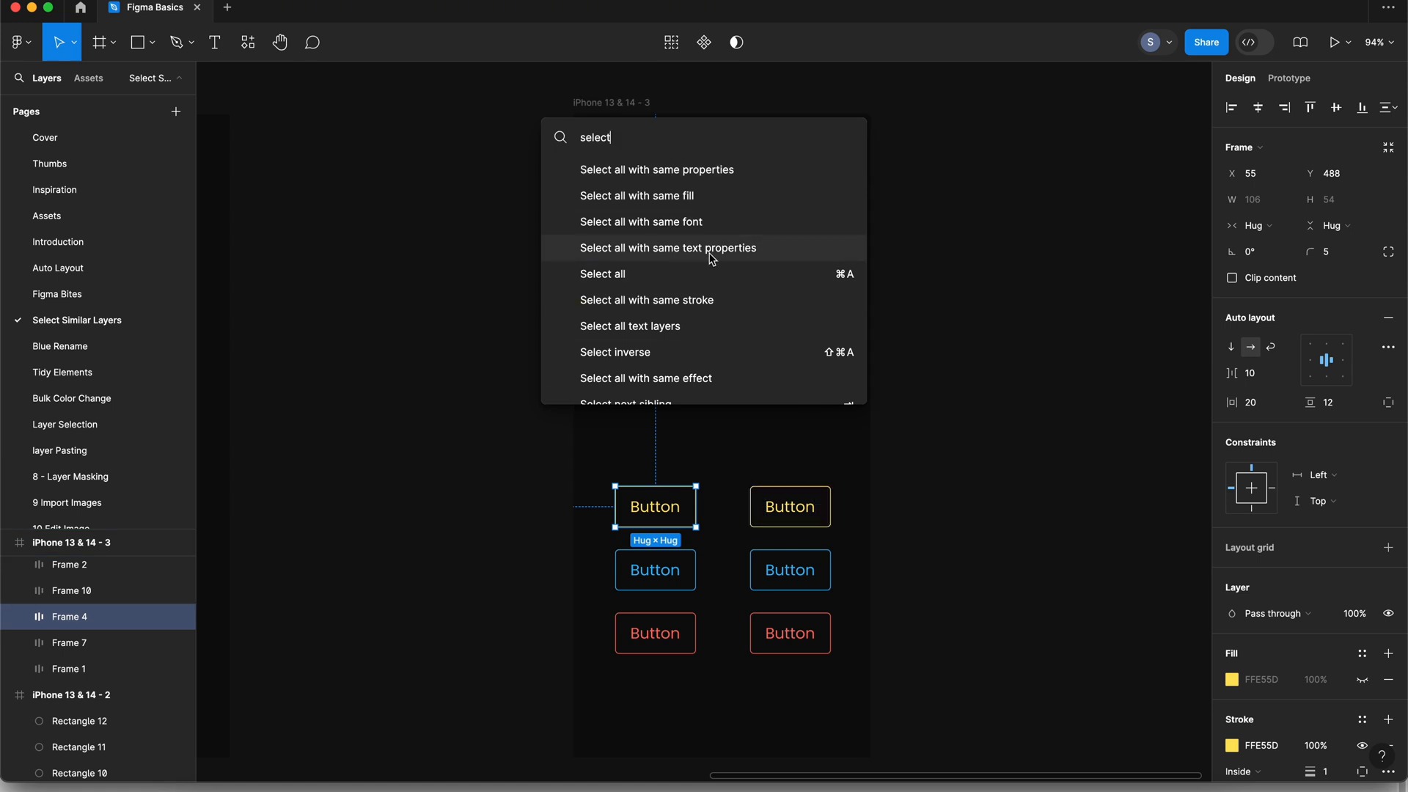
pyautogui.click(706, 304)
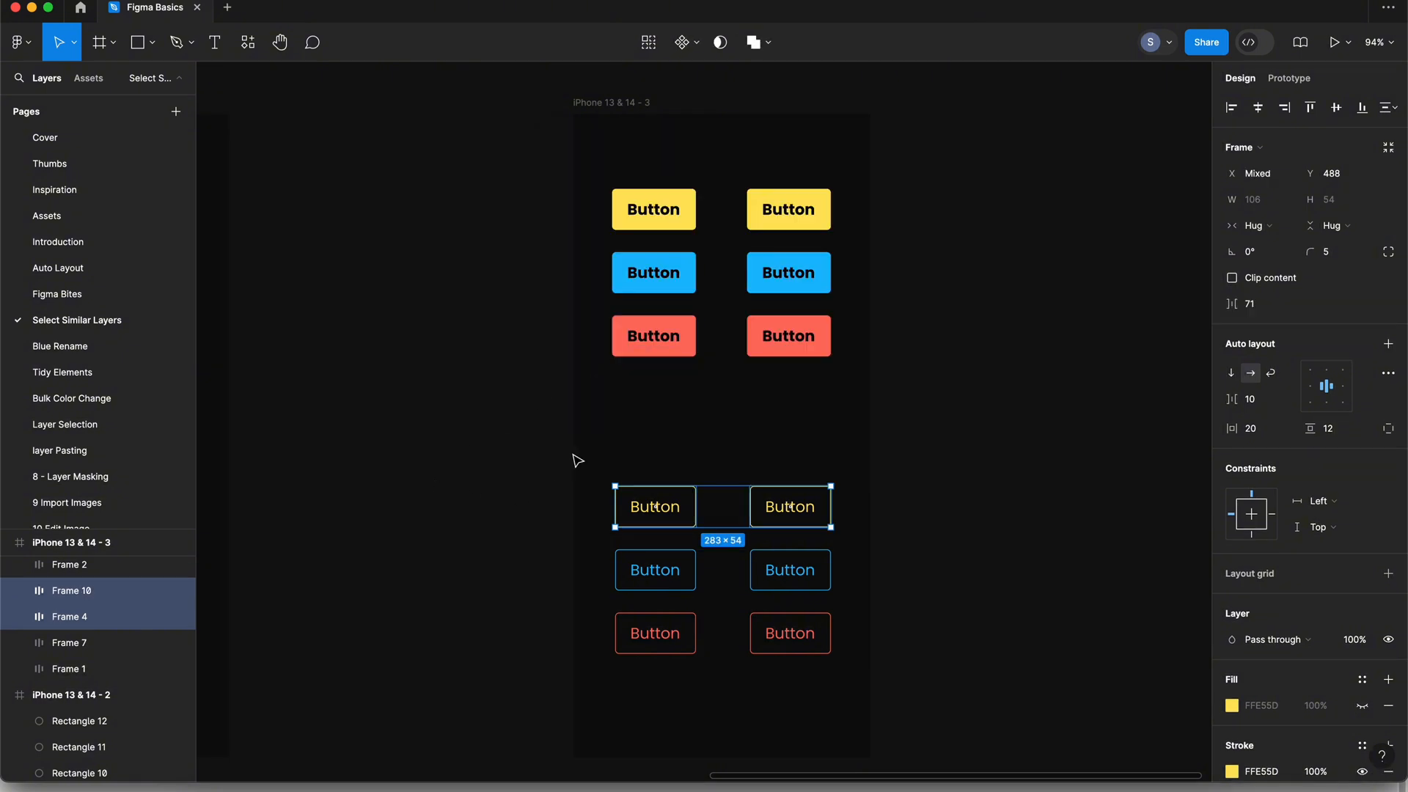
# Select all layers with the same font as the first yellow outlined button, then clear the selection
pyautogui.scroll(-5, 902, 489)
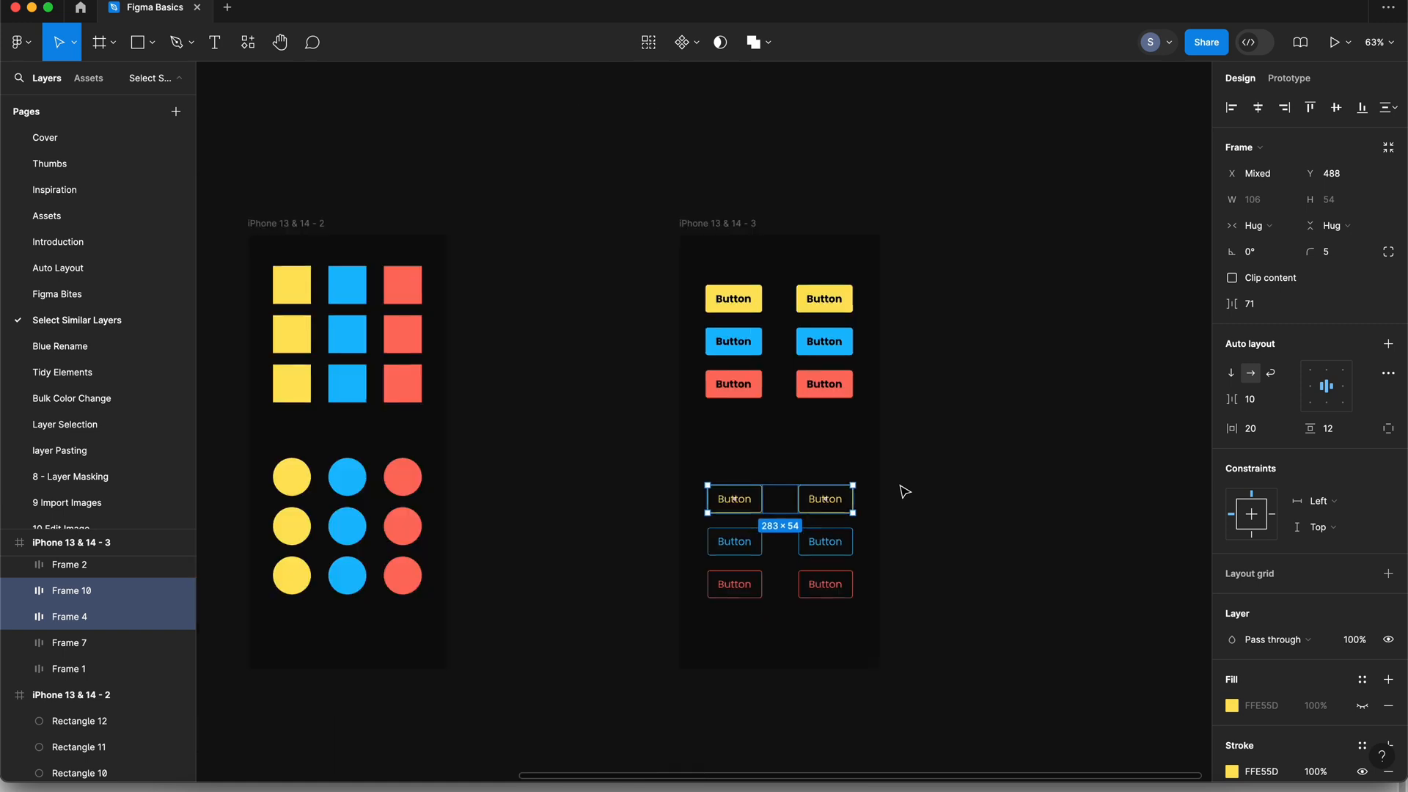
pyautogui.scroll(6, 770, 417)
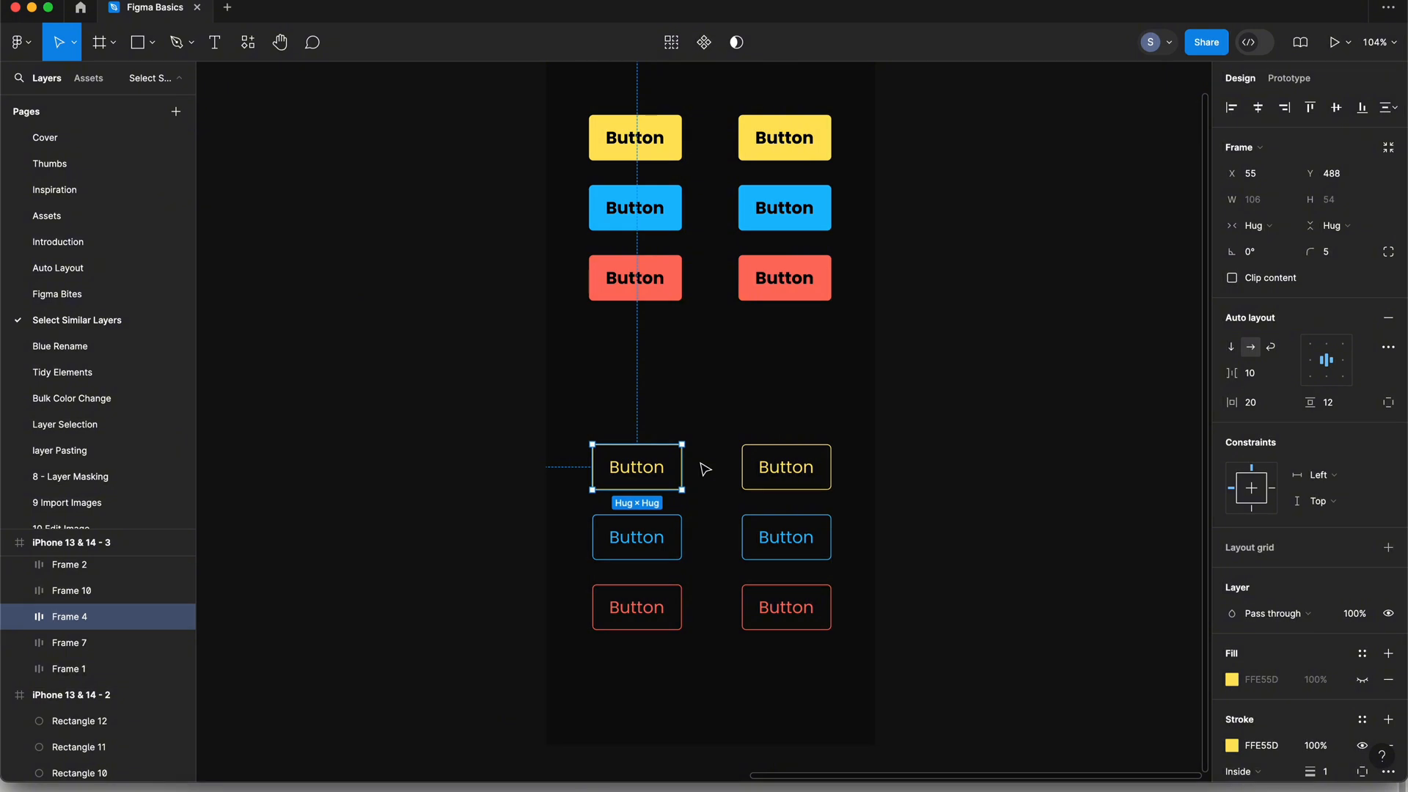
pyautogui.press('super+slash')
pyautogui.write('select')
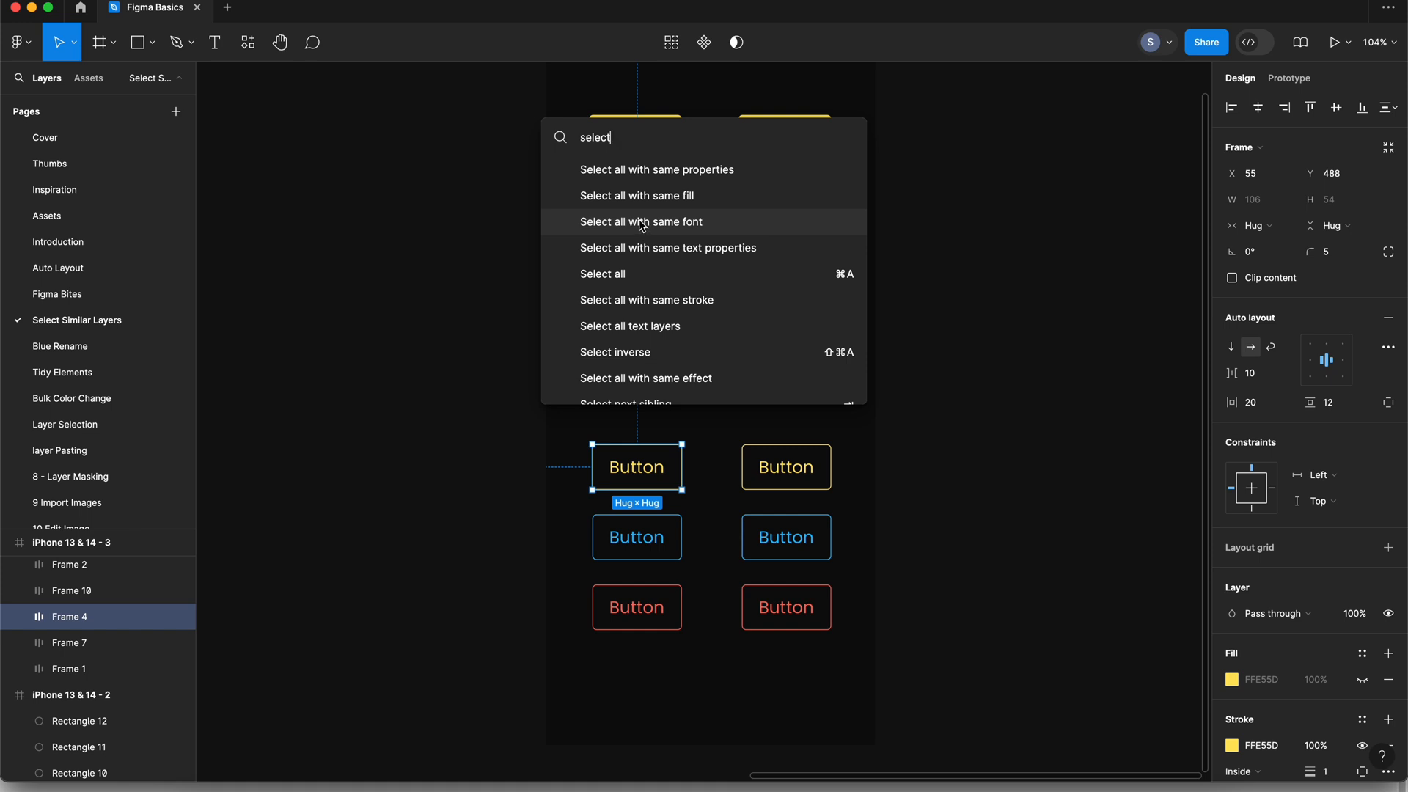
pyautogui.click(663, 225)
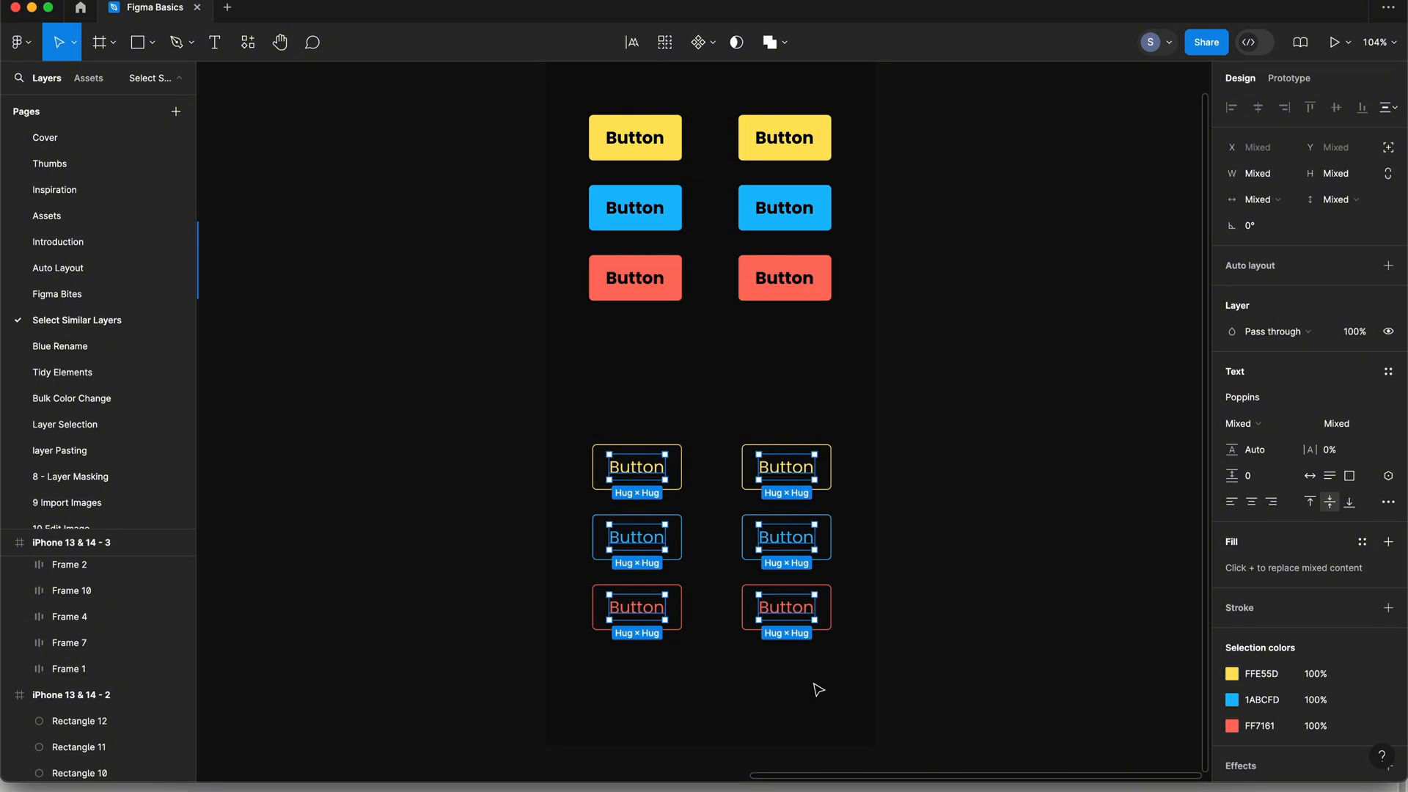
pyautogui.click(785, 689)
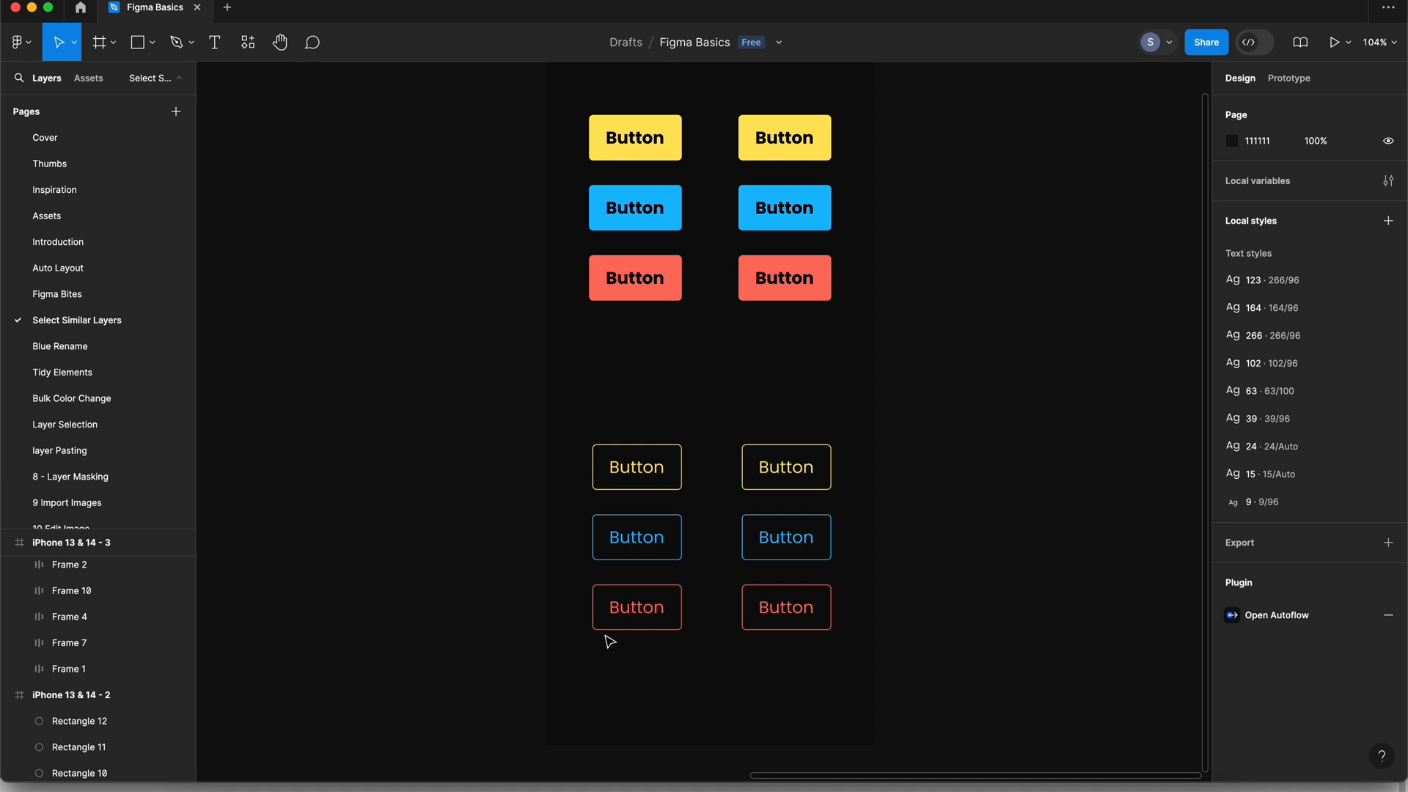
# Examine the font properties of the text label inside the first yellow outlined button
pyautogui.click(660, 473)
pyautogui.click(653, 433)
pyautogui.moveTo(607, 409); pyautogui.dragTo(773, 685)
pyautogui.click(740, 684)
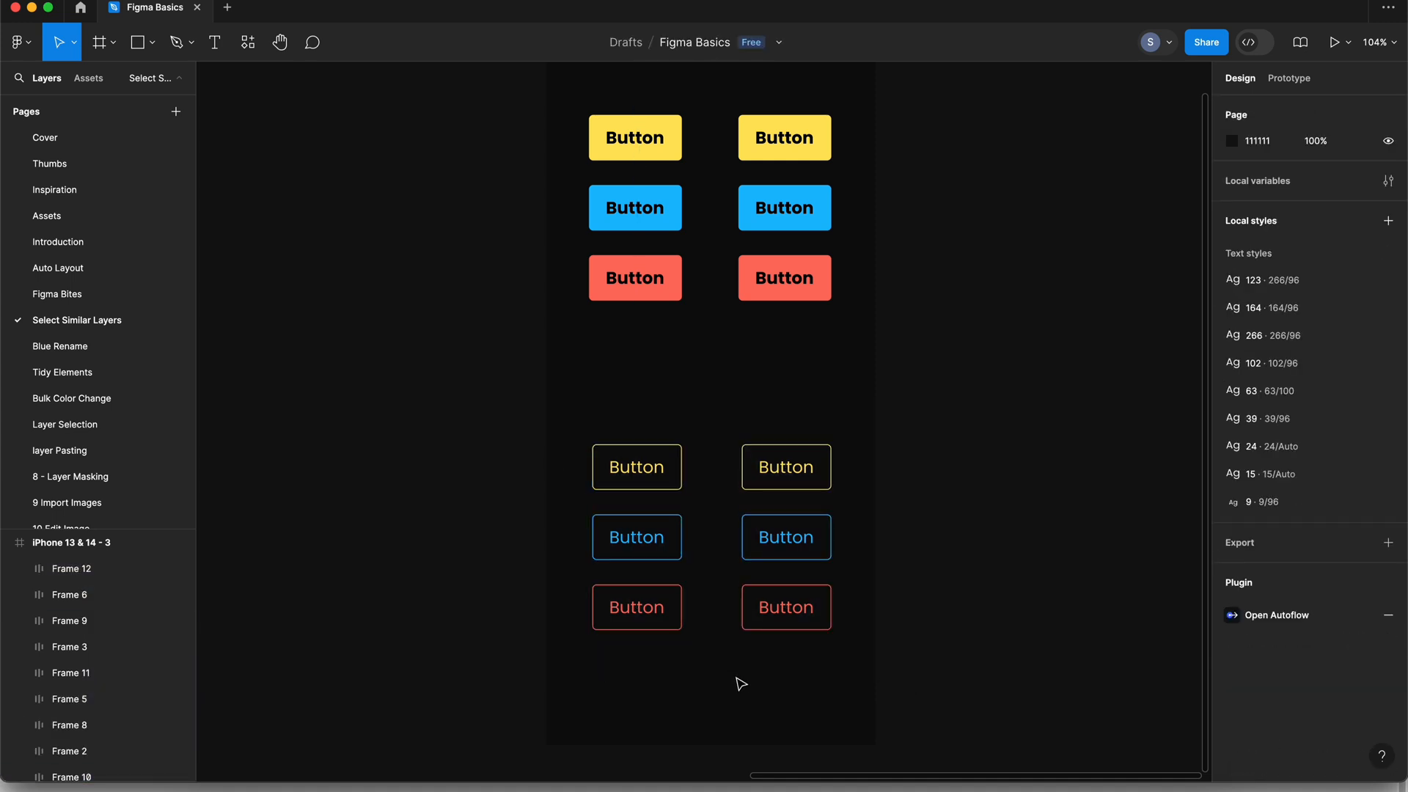
pyautogui.doubleClick(642, 470)
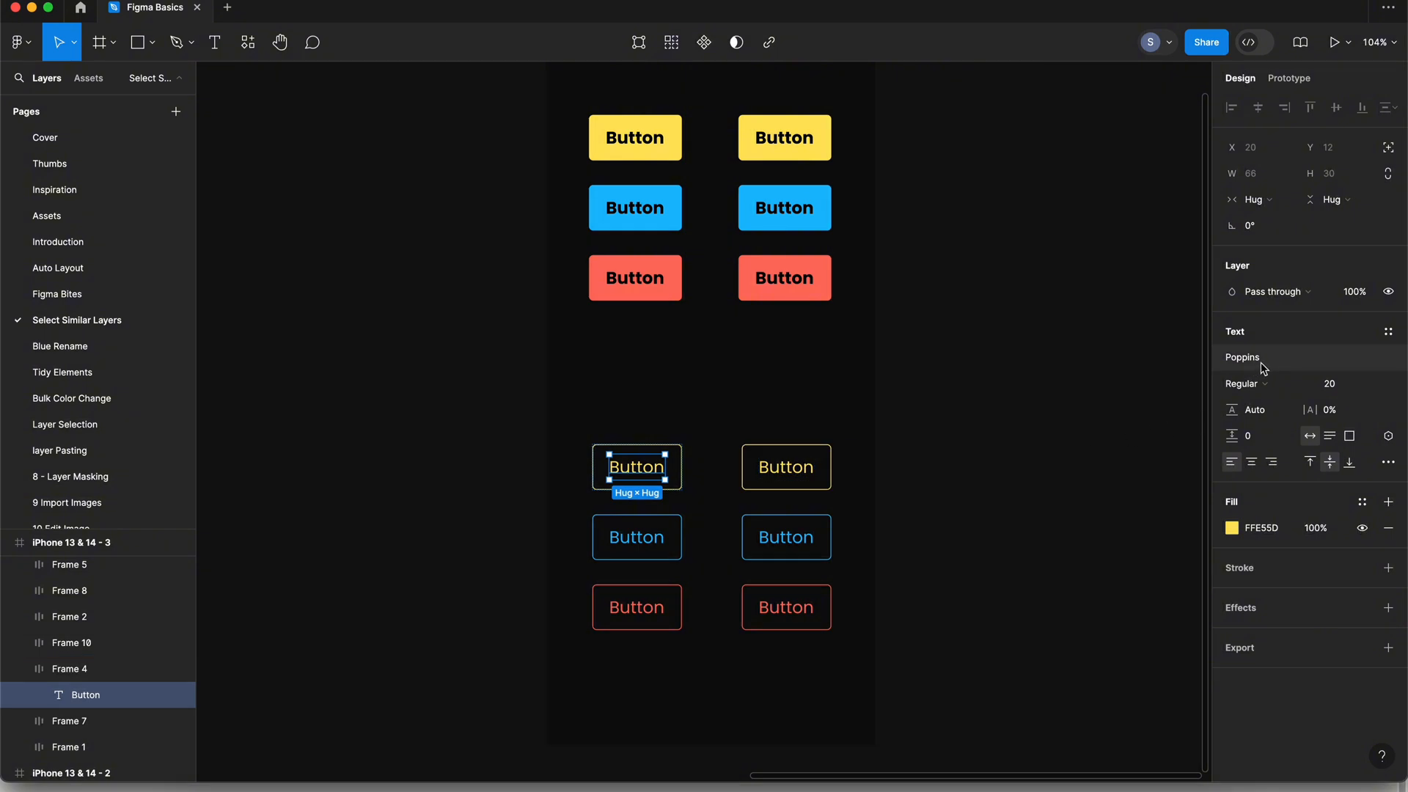
pyautogui.click(891, 543)
# Select all layers with the same font as the text in the first yellow outlined button
pyautogui.click(655, 481)
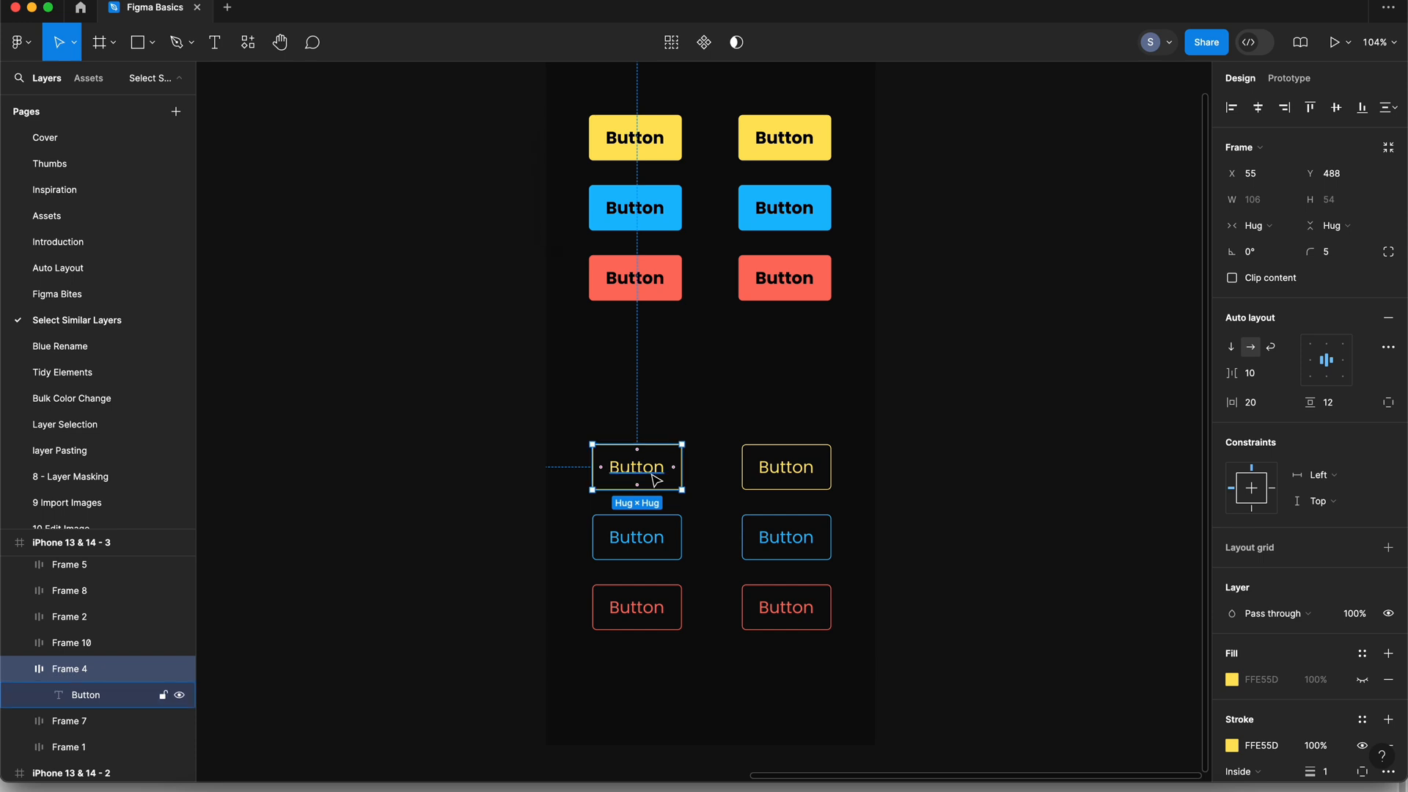
pyautogui.press('super+slash')
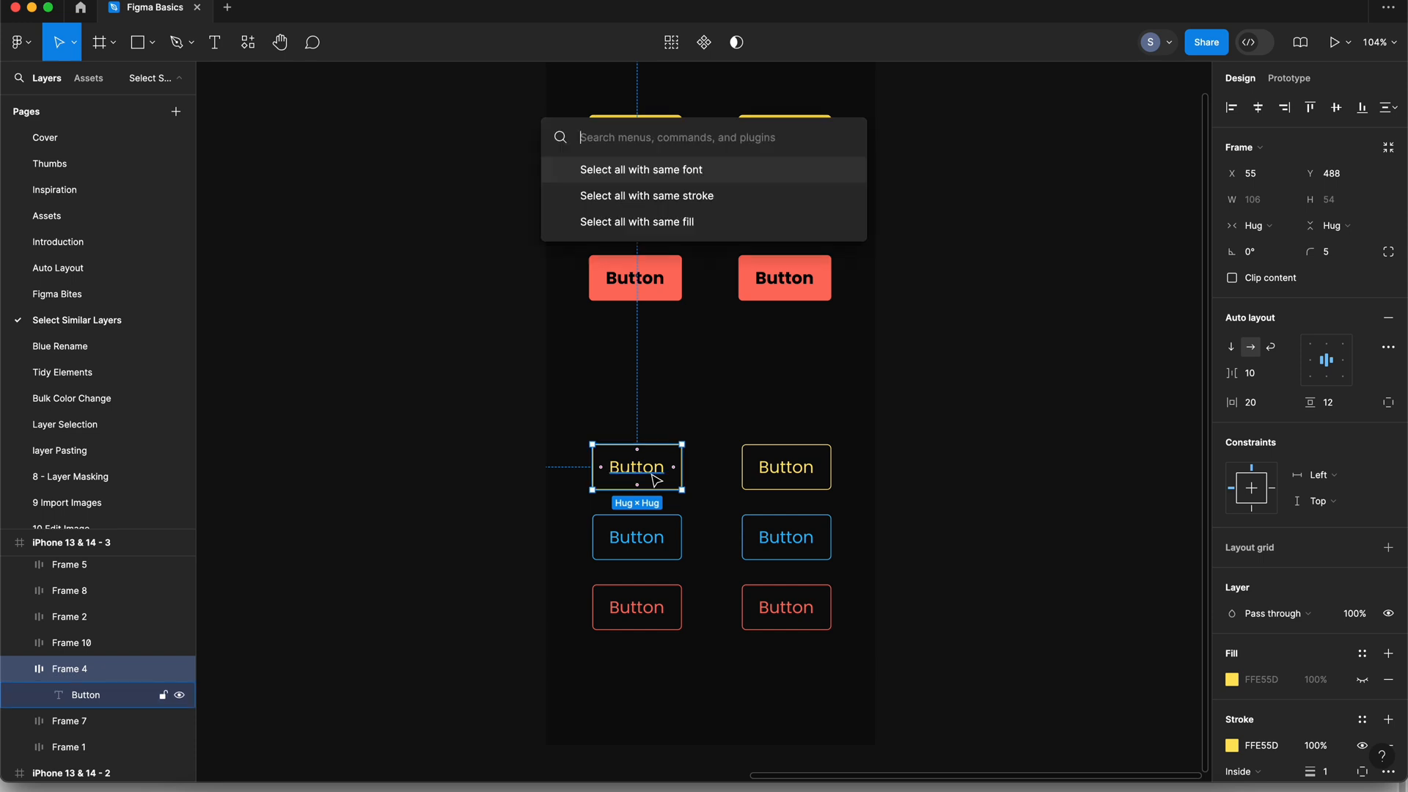
pyautogui.click(677, 173)
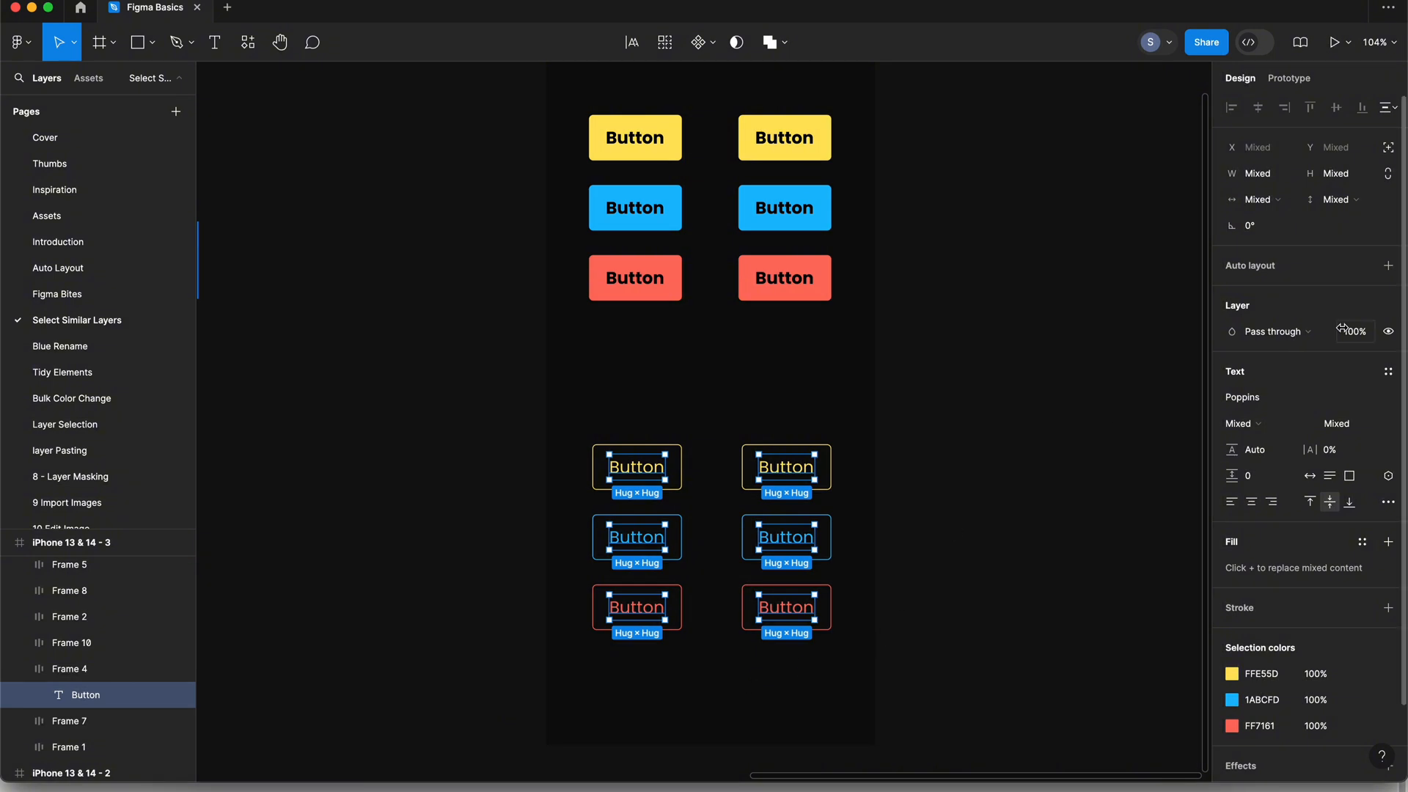
pyautogui.click(1268, 401)
pyautogui.write('comi')
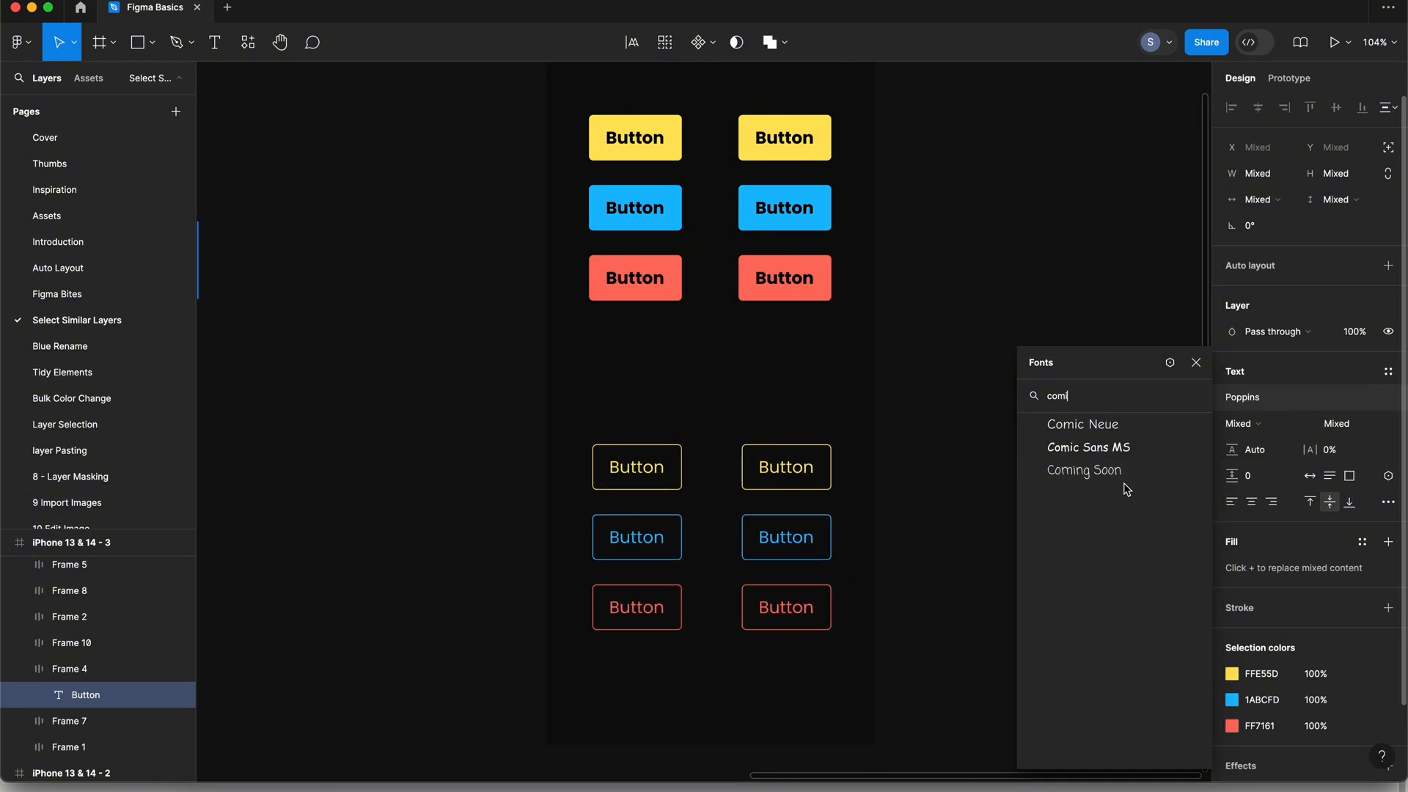
pyautogui.click(1196, 363)
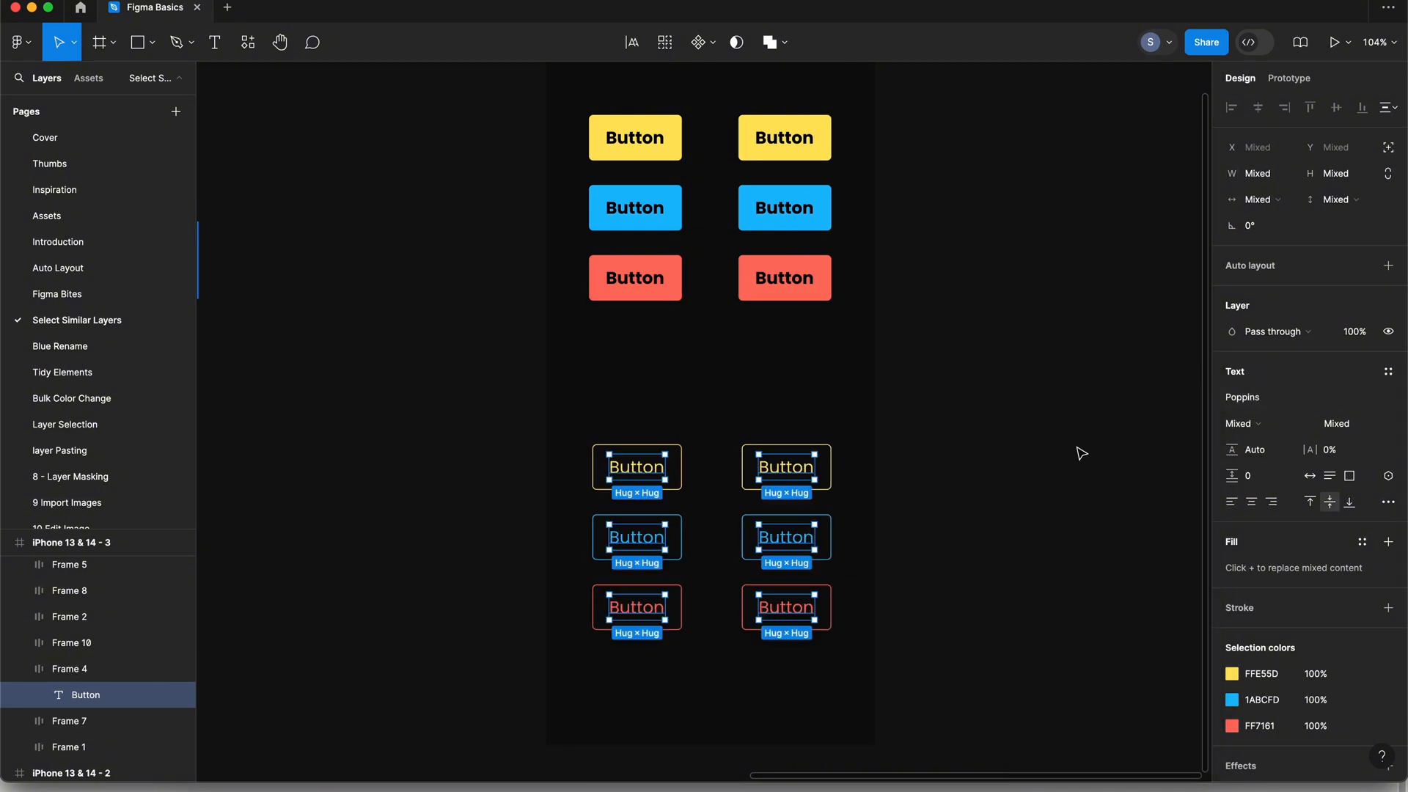
# Set the font size of the selected outlined-button labels to 14, then clear the selection
pyautogui.scroll(-1, 1247, 562)
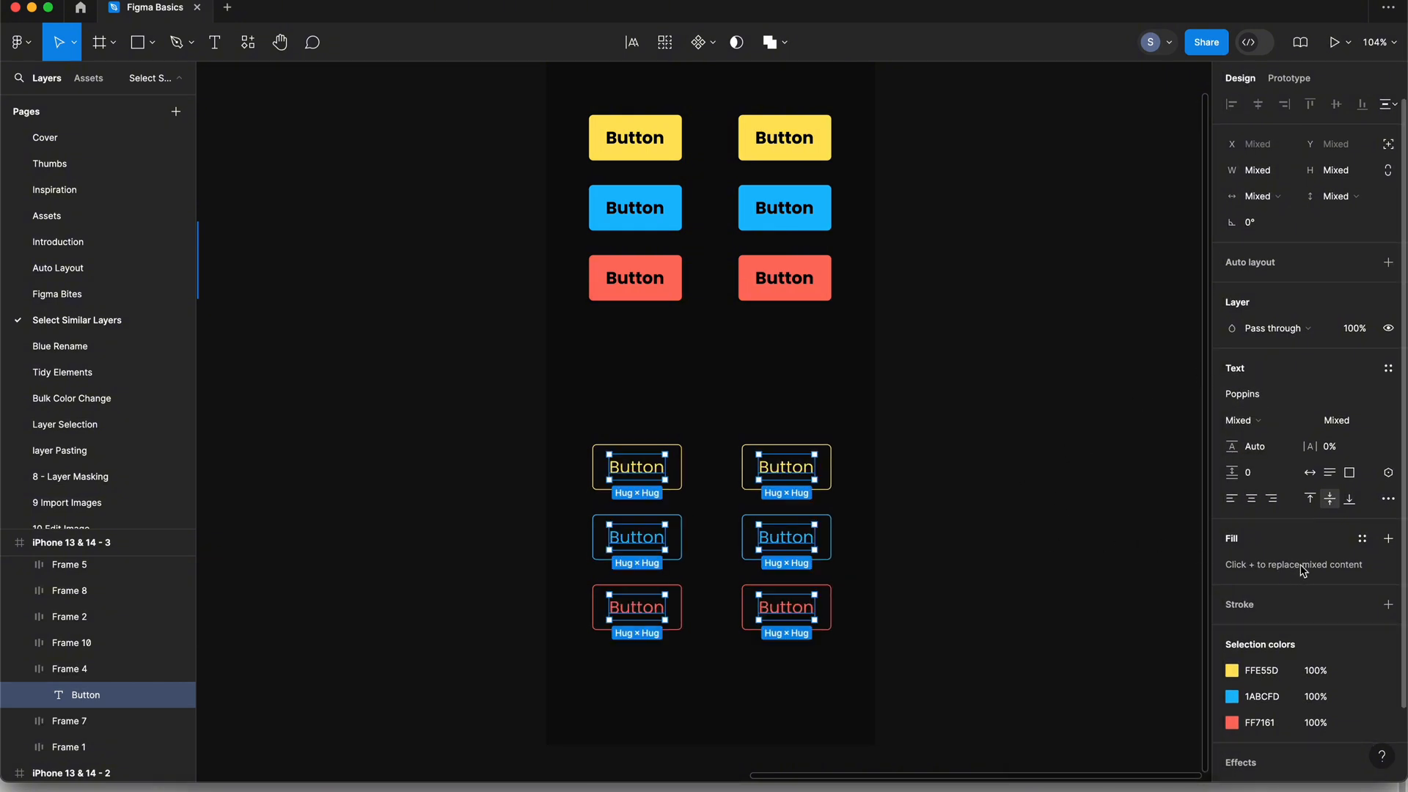
pyautogui.click(1269, 424)
pyautogui.click(1280, 381)
pyautogui.click(1365, 422)
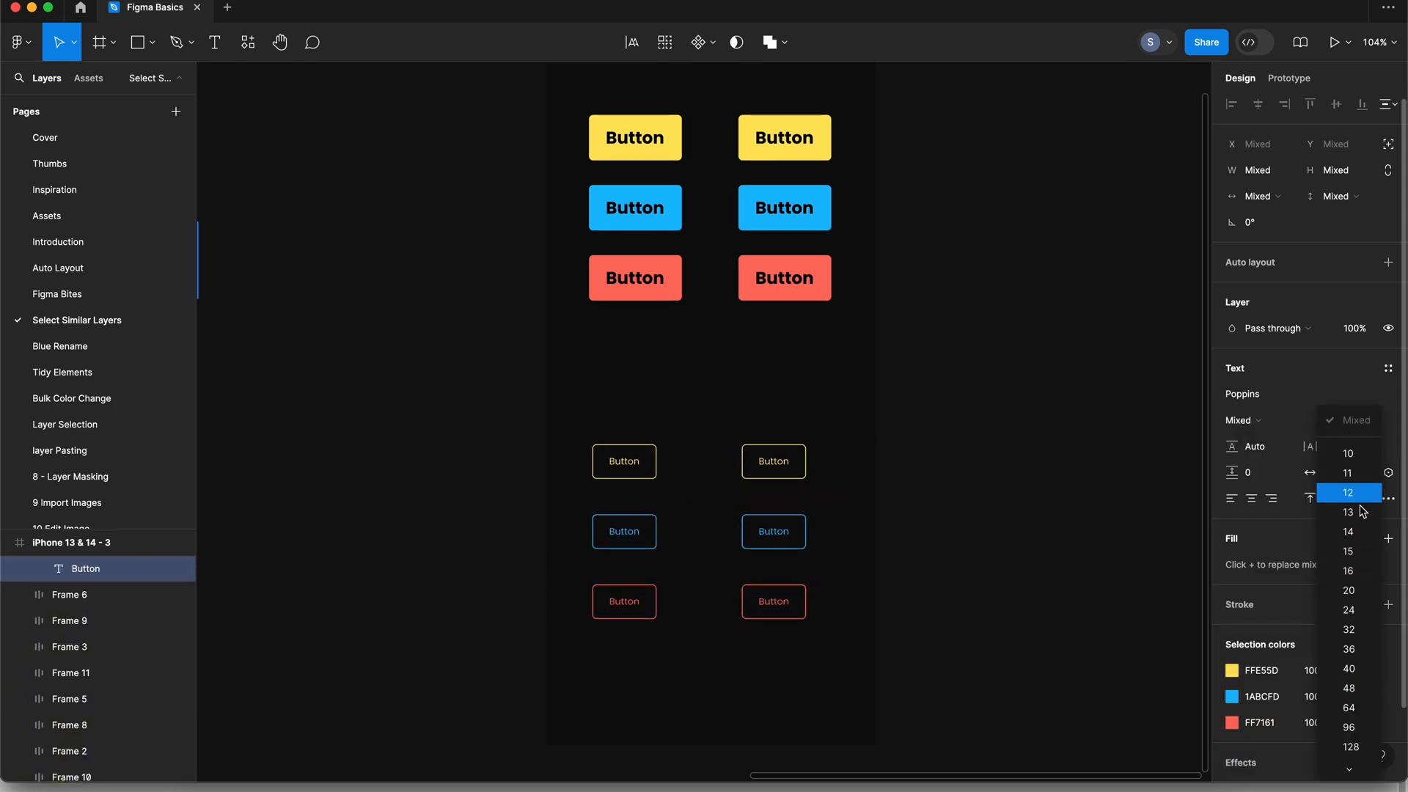
pyautogui.click(1348, 532)
pyautogui.scroll(-2, 1261, 587)
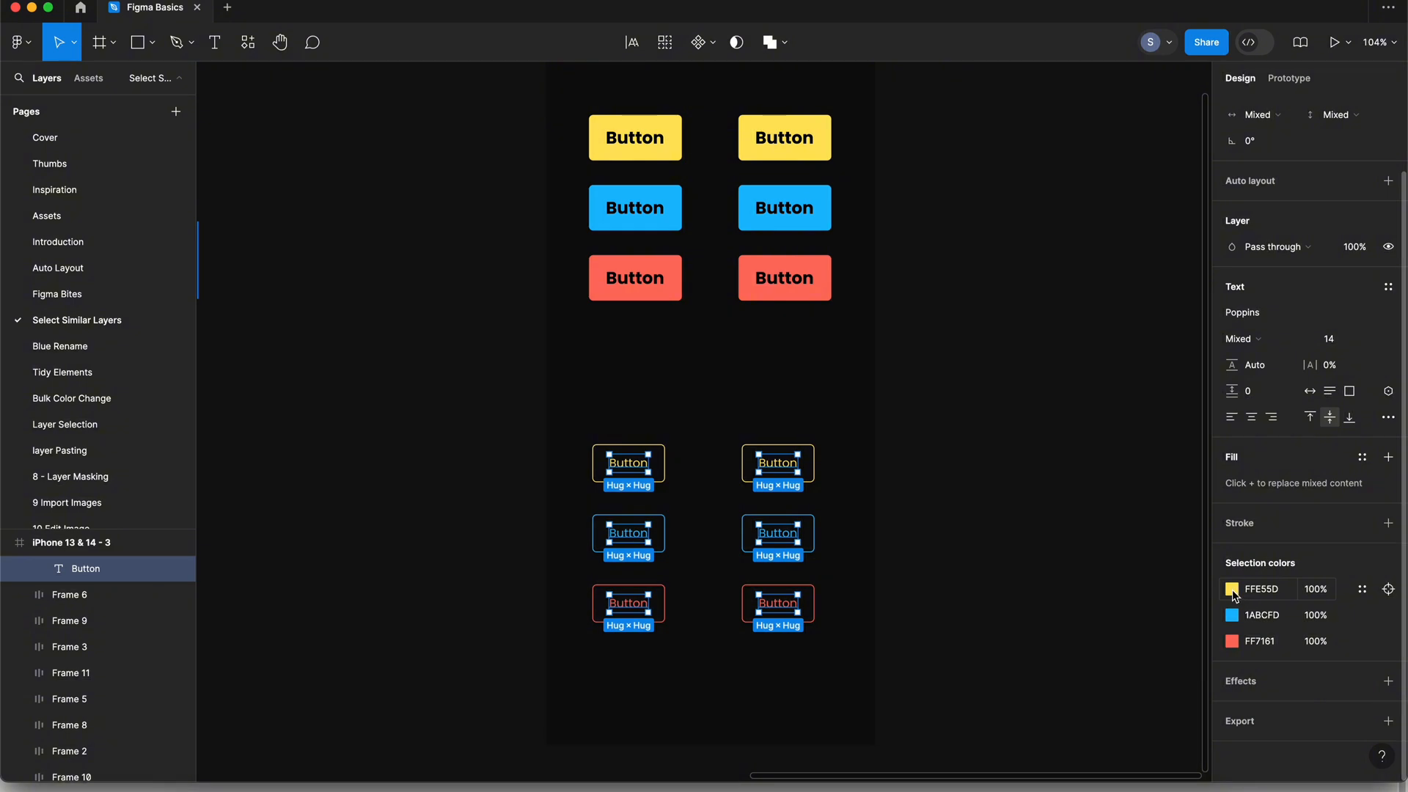
pyautogui.click(996, 405)
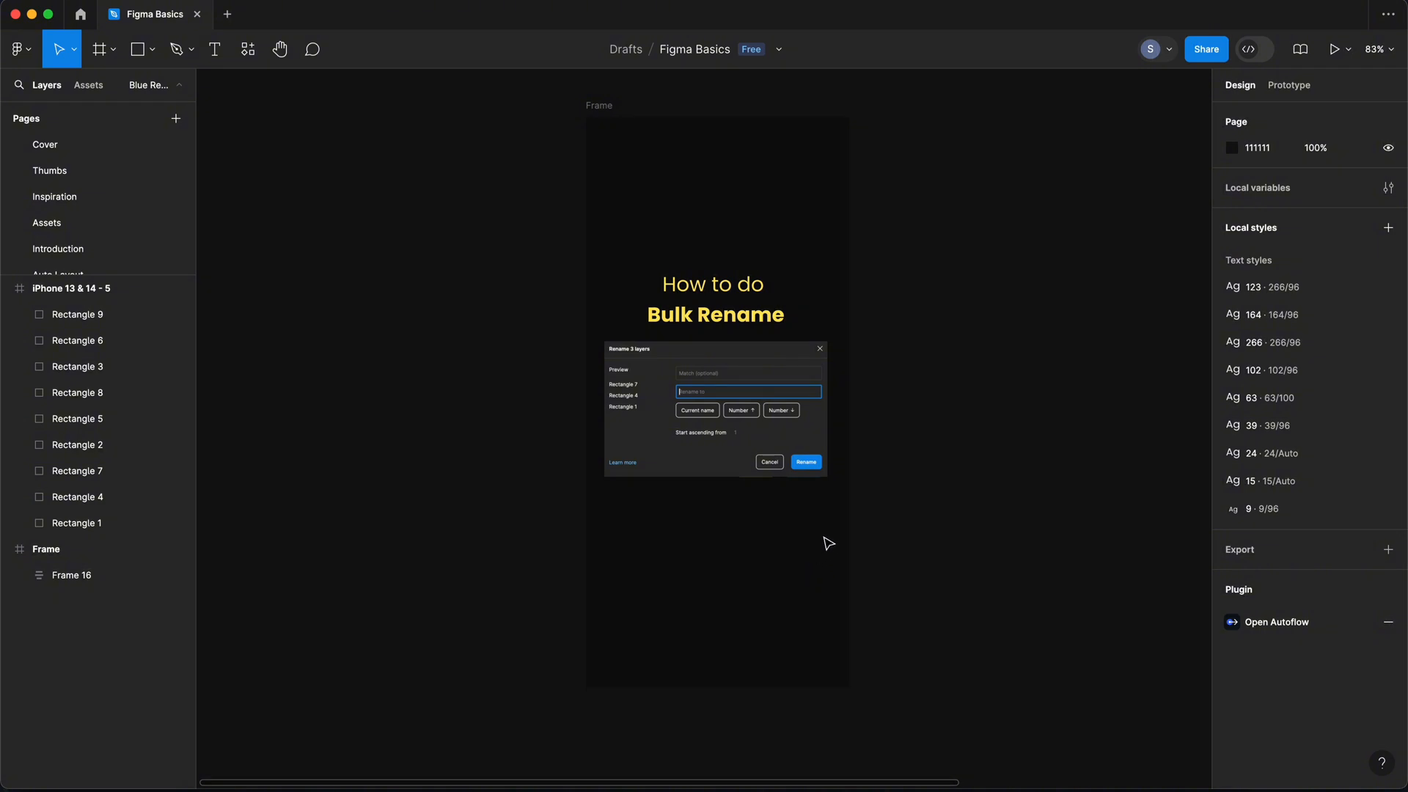
# Review the columns of coloured squares in the iPhone 13 & 14 - 5 frame by selecting them in turn, then deselect
pyautogui.moveTo(886, 517); pyautogui.dragTo(415, 509)
pyautogui.moveTo(875, 181); pyautogui.dragTo(715, 471)
pyautogui.moveTo(767, 211); pyautogui.dragTo(785, 502)
pyautogui.moveTo(852, 218); pyautogui.dragTo(859, 475)
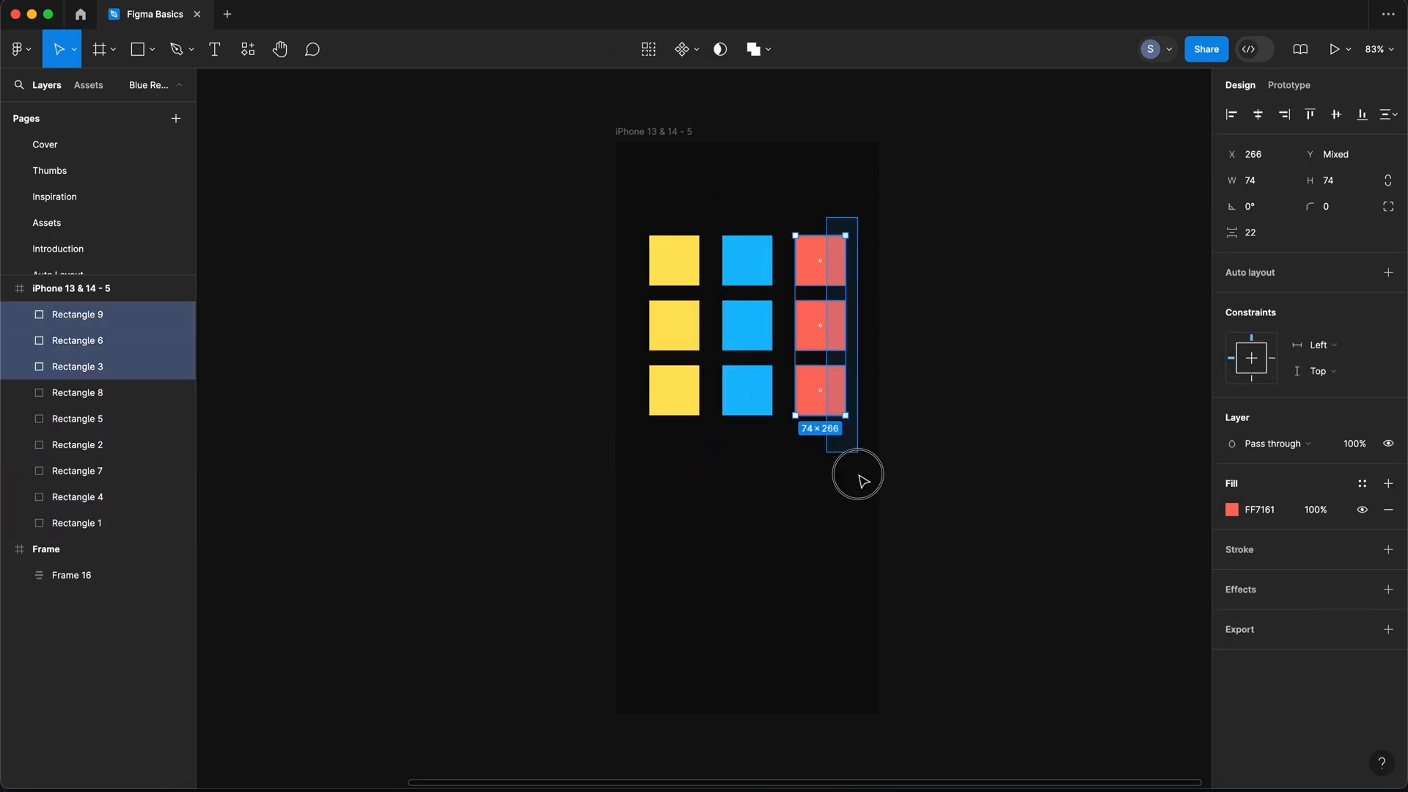
pyautogui.click(812, 537)
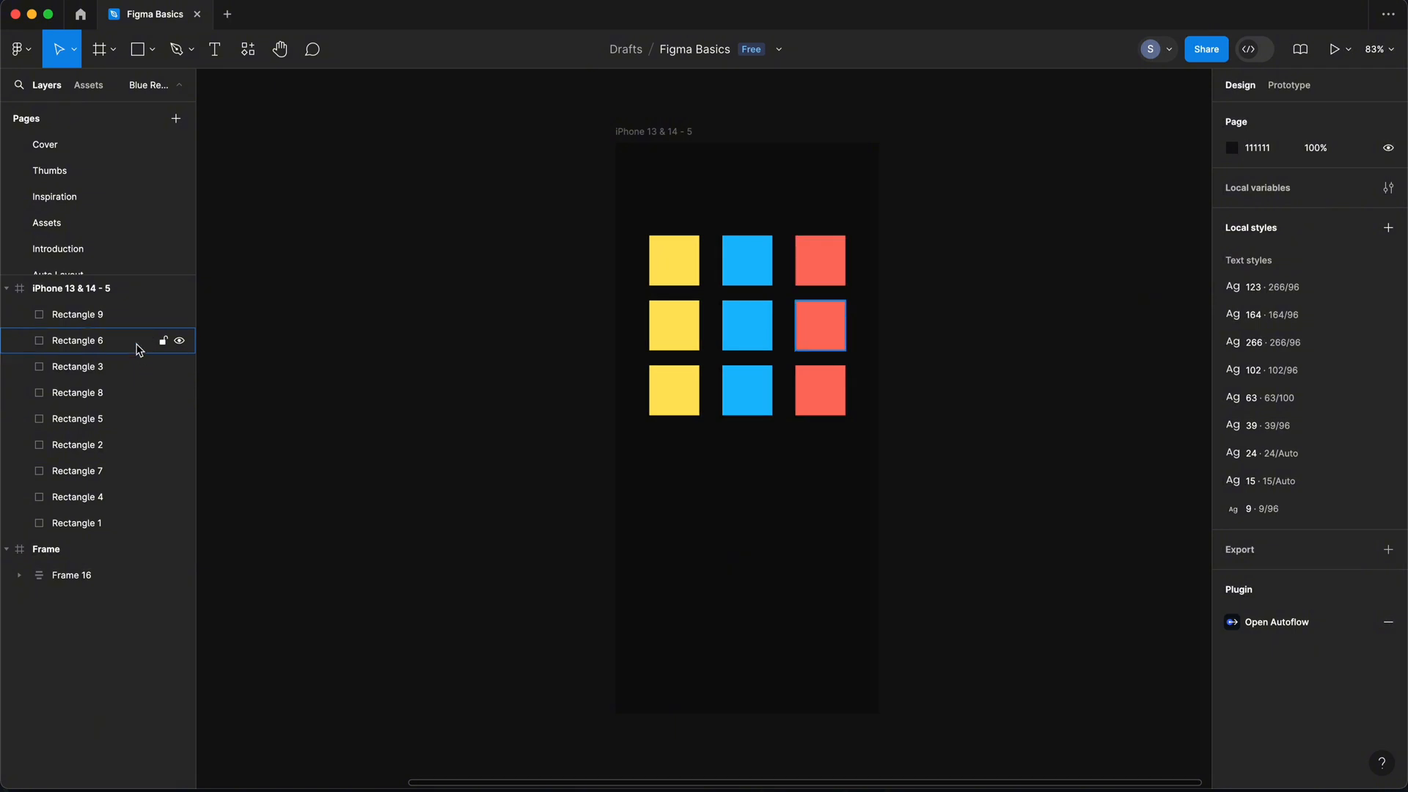
# Check which layers in the iPhone 13 & 14 - 5 frame correspond to the yellow and blue squares, then clear the selection
pyautogui.moveTo(661, 178); pyautogui.dragTo(682, 499)
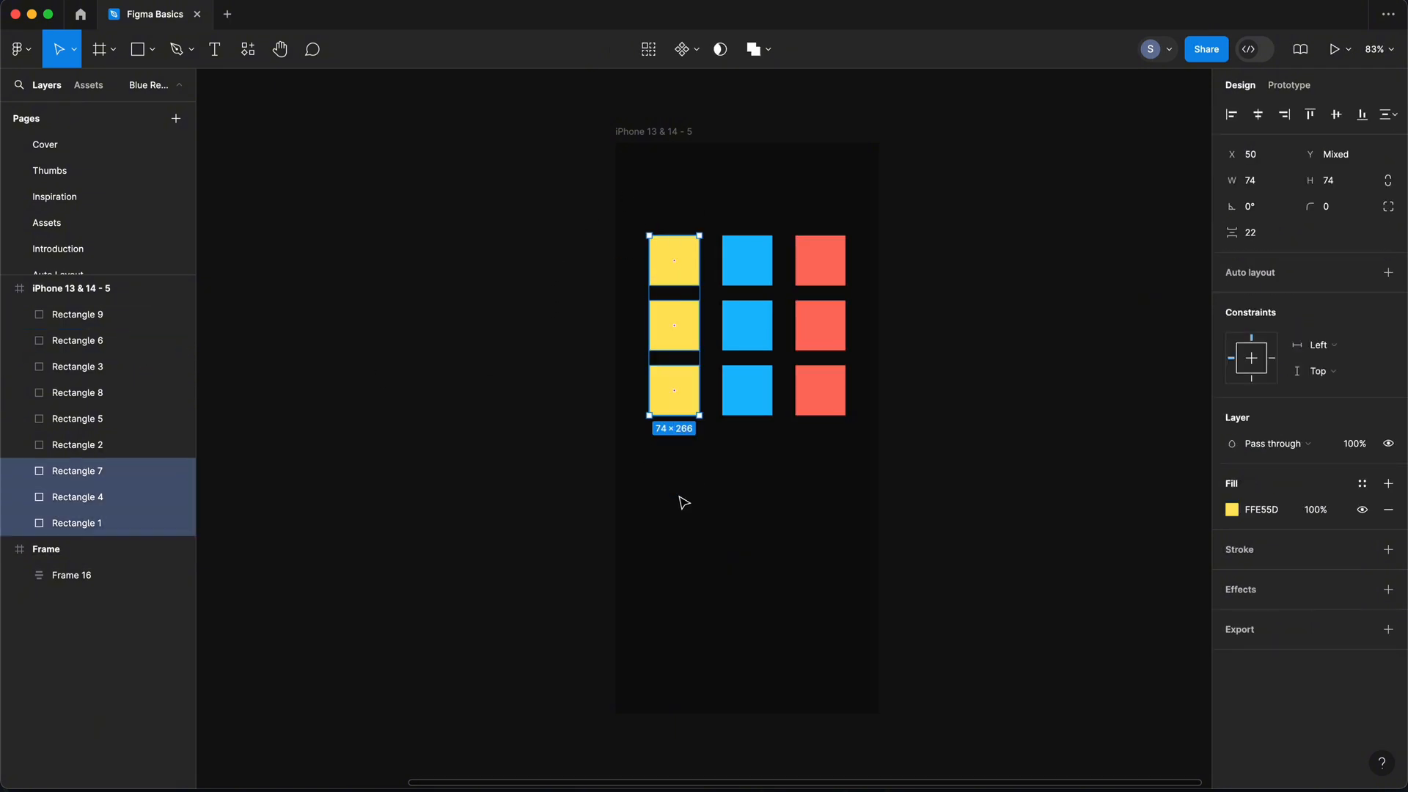
pyautogui.click(102, 498)
pyautogui.click(103, 471)
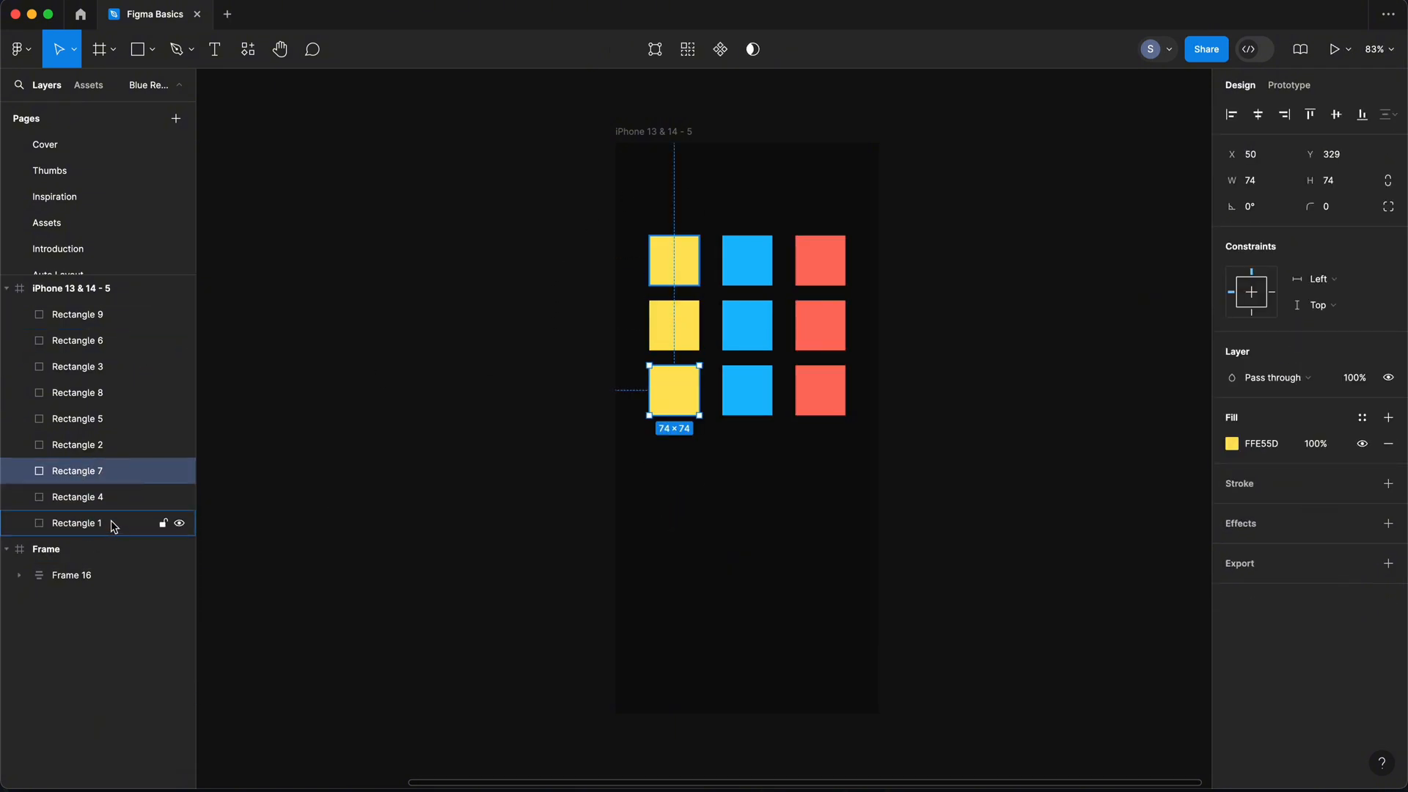
pyautogui.click(108, 523)
pyautogui.click(104, 497)
pyautogui.click(110, 445)
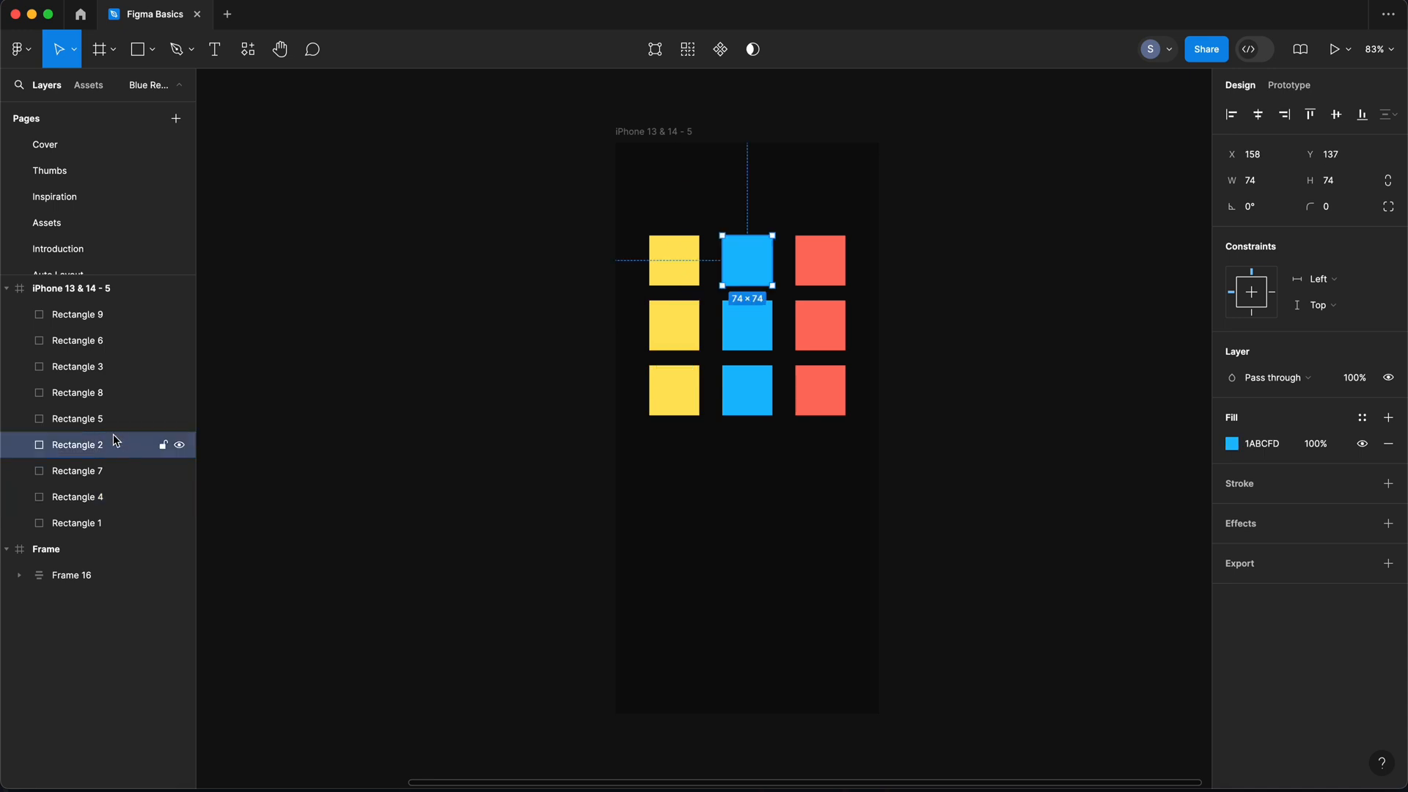
pyautogui.click(113, 424)
pyautogui.click(712, 476)
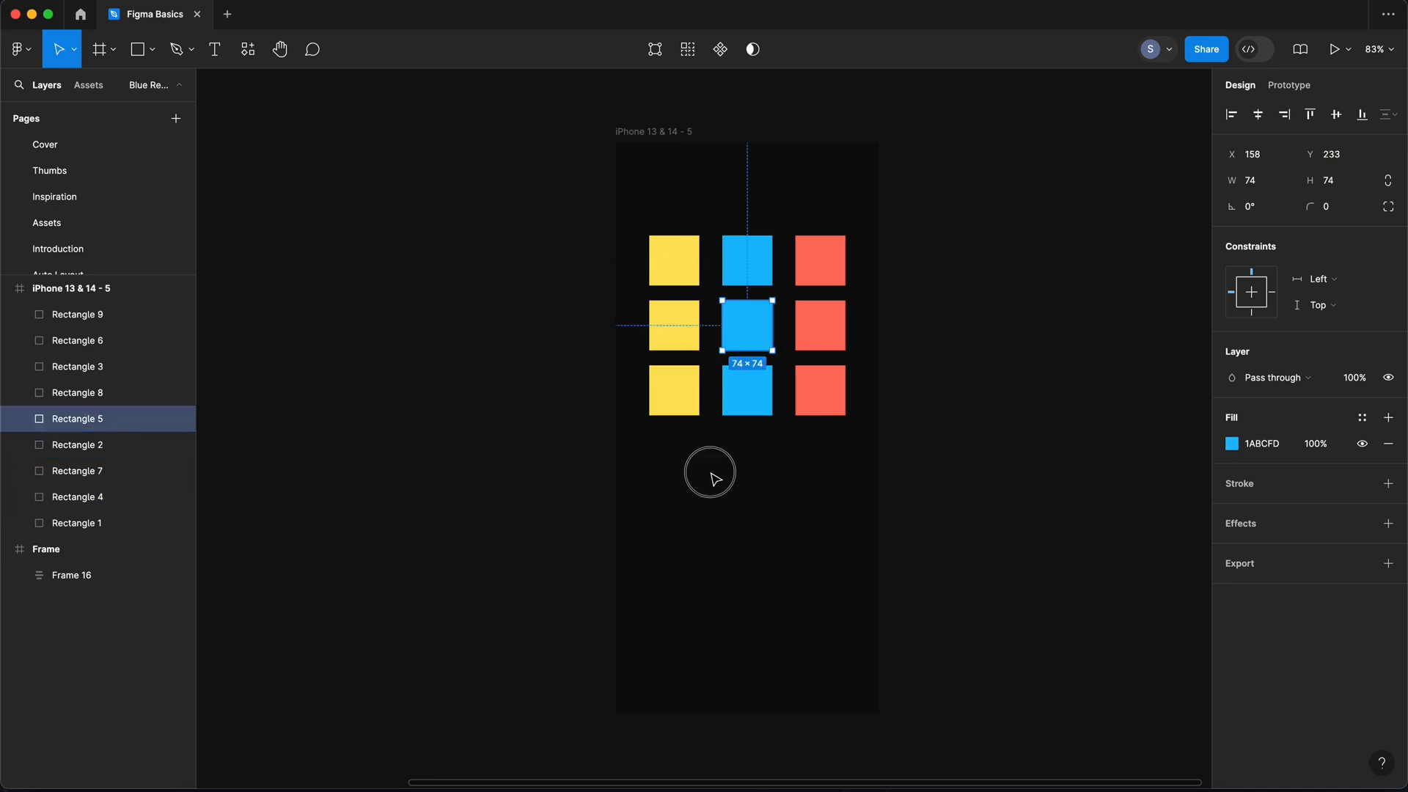
pyautogui.moveTo(663, 183); pyautogui.dragTo(690, 466)
pyautogui.click(690, 466)
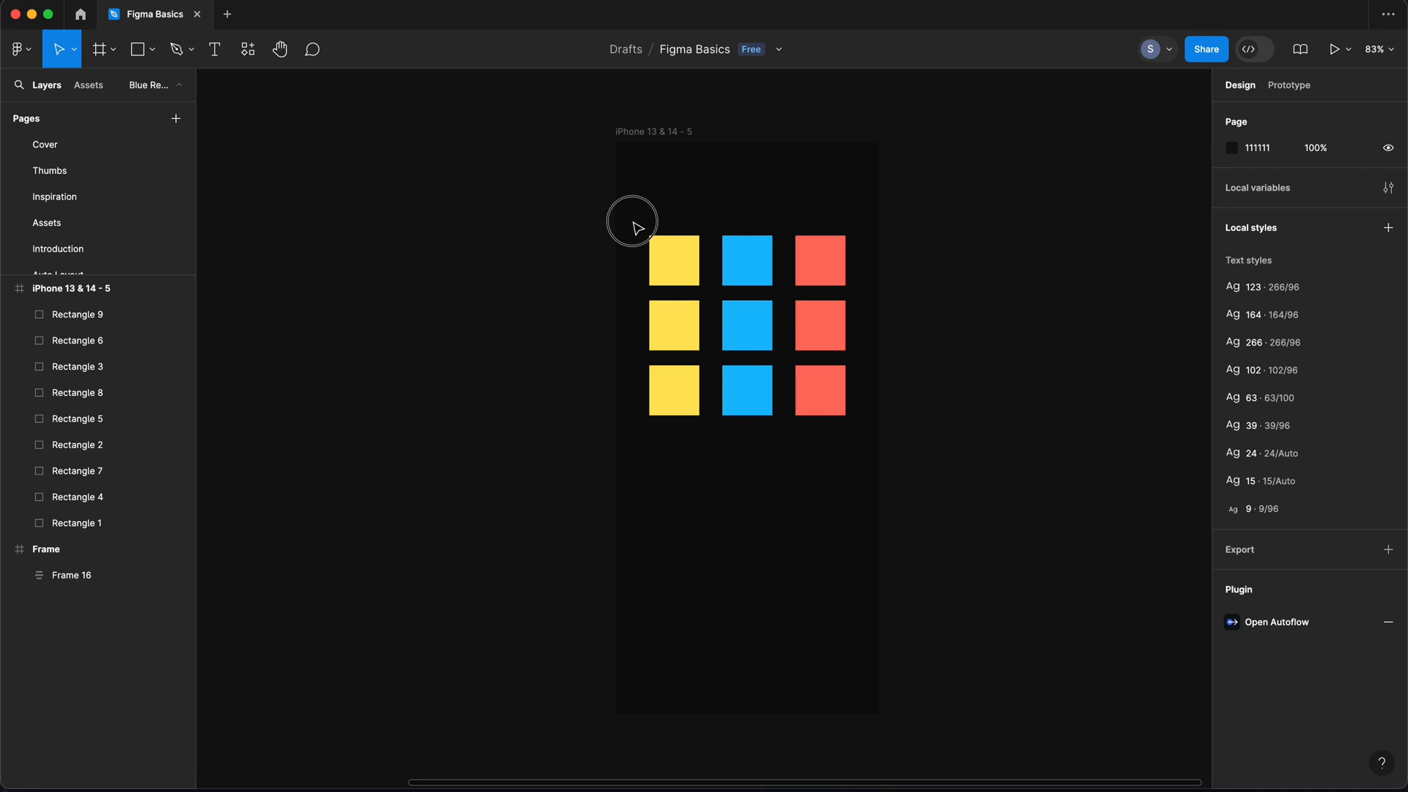
# Bulk rename the three yellow squares to "Yellow"
pyautogui.moveTo(633, 222); pyautogui.dragTo(708, 449)
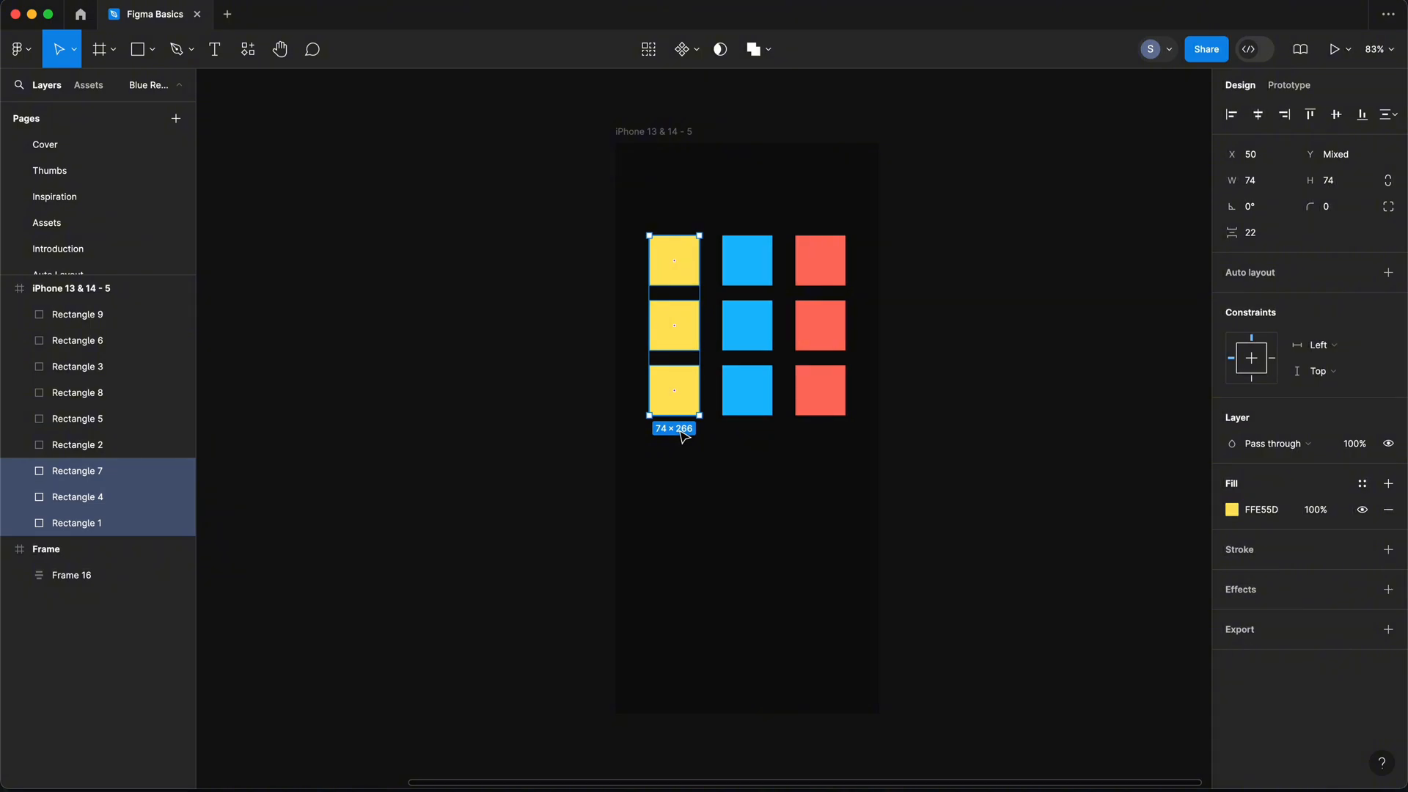
pyautogui.press('super+r')
pyautogui.click(698, 157)
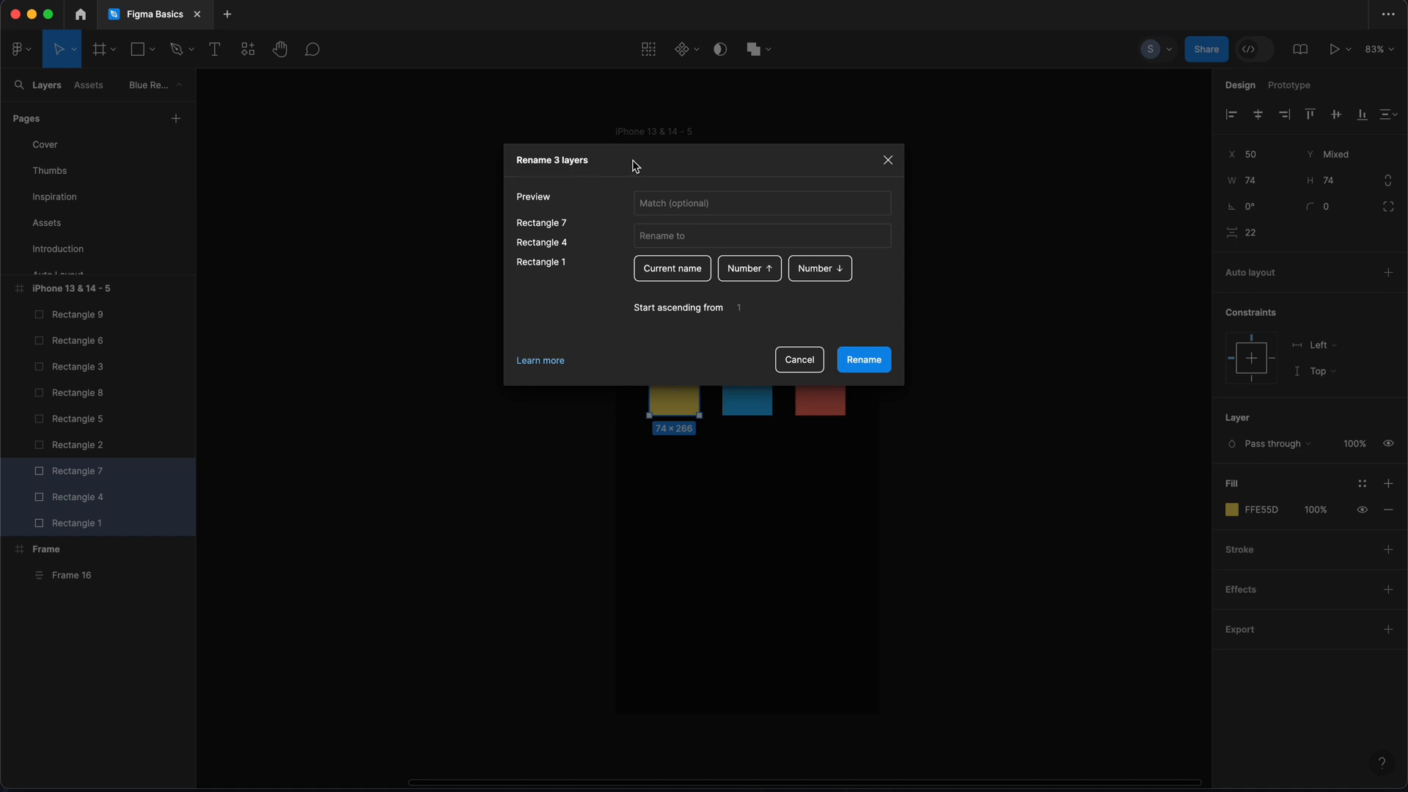
pyautogui.click(529, 220)
pyautogui.moveTo(529, 220); pyautogui.dragTo(612, 249)
pyautogui.moveTo(517, 265); pyautogui.dragTo(602, 270)
pyautogui.moveTo(532, 224); pyautogui.dragTo(572, 264)
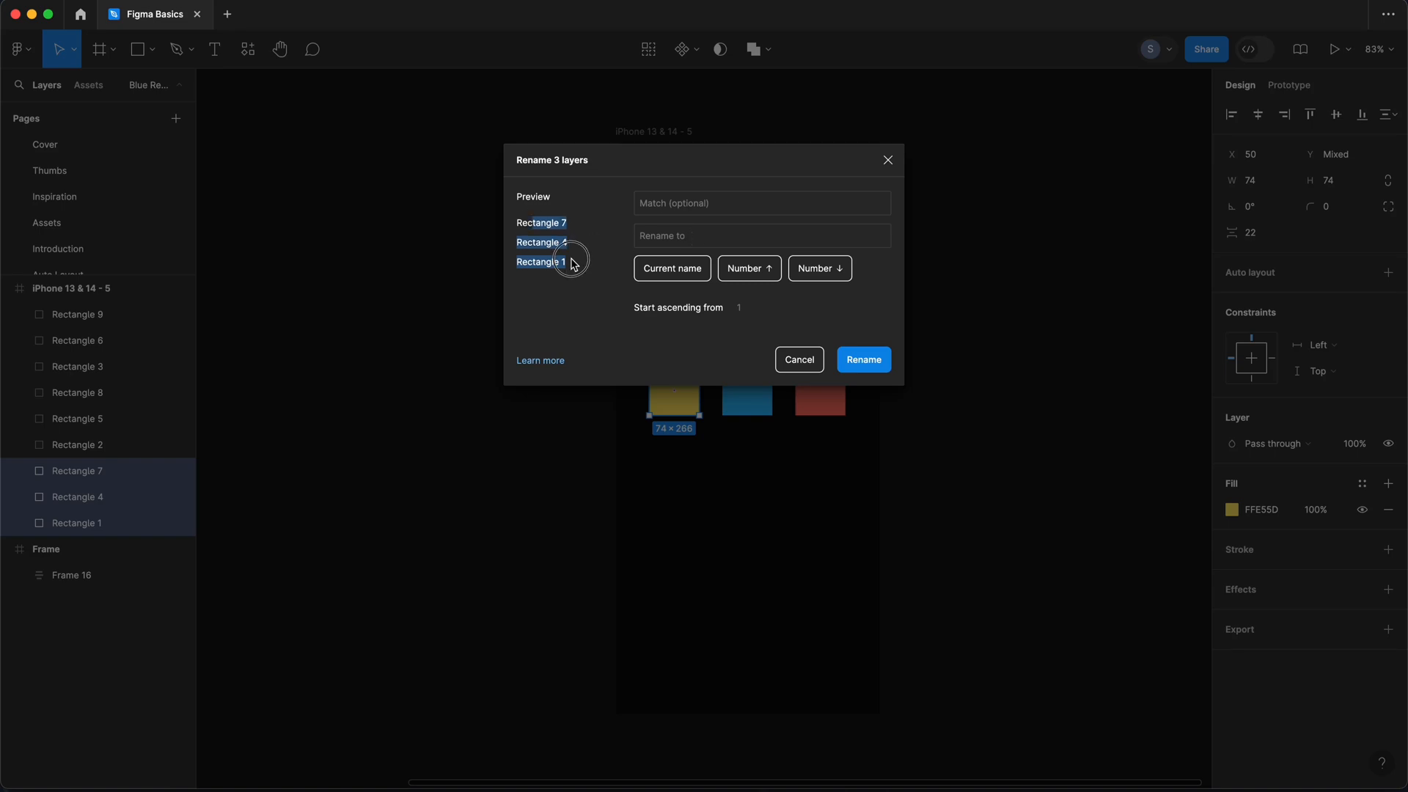
pyautogui.click(684, 237)
pyautogui.write('Y')
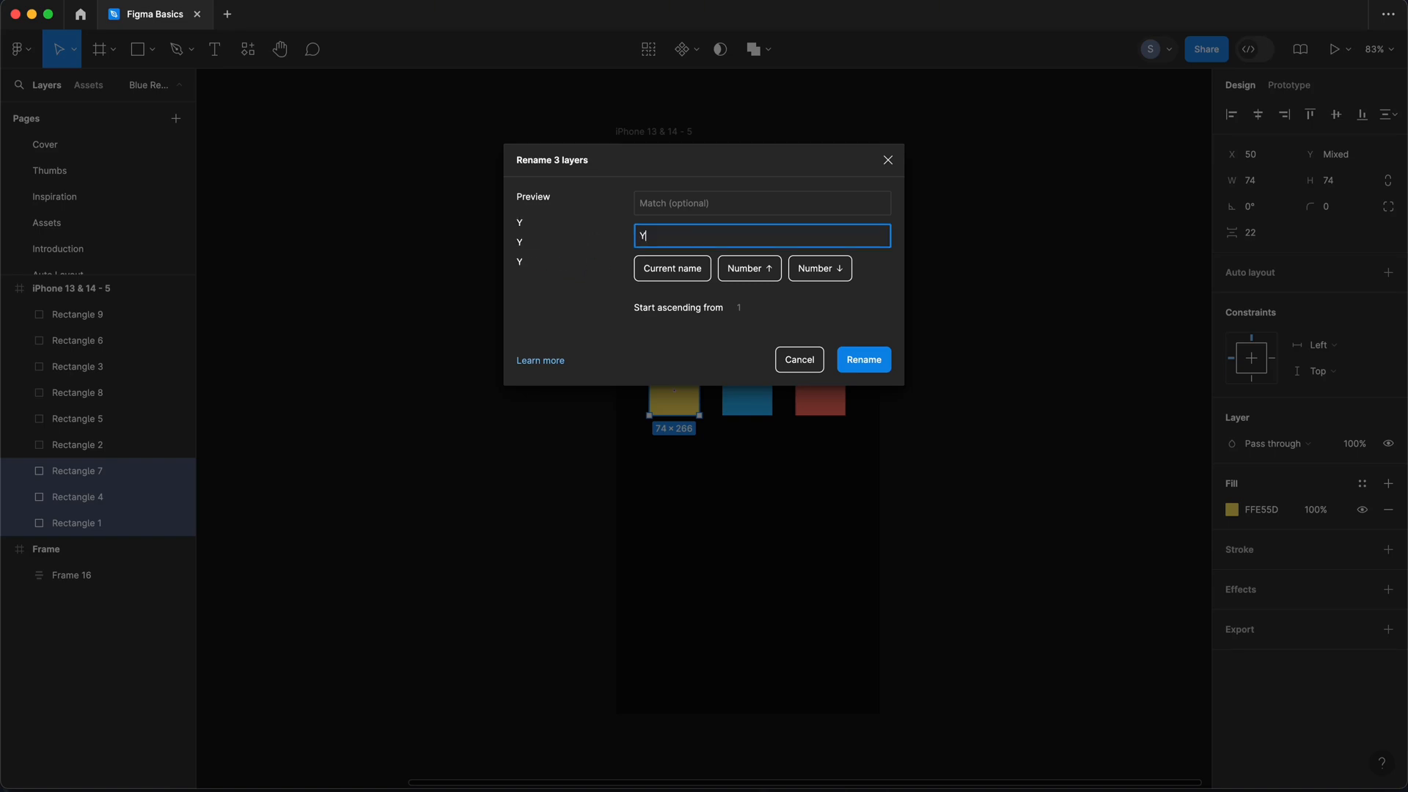
pyautogui.write('ellow')
pyautogui.click(875, 366)
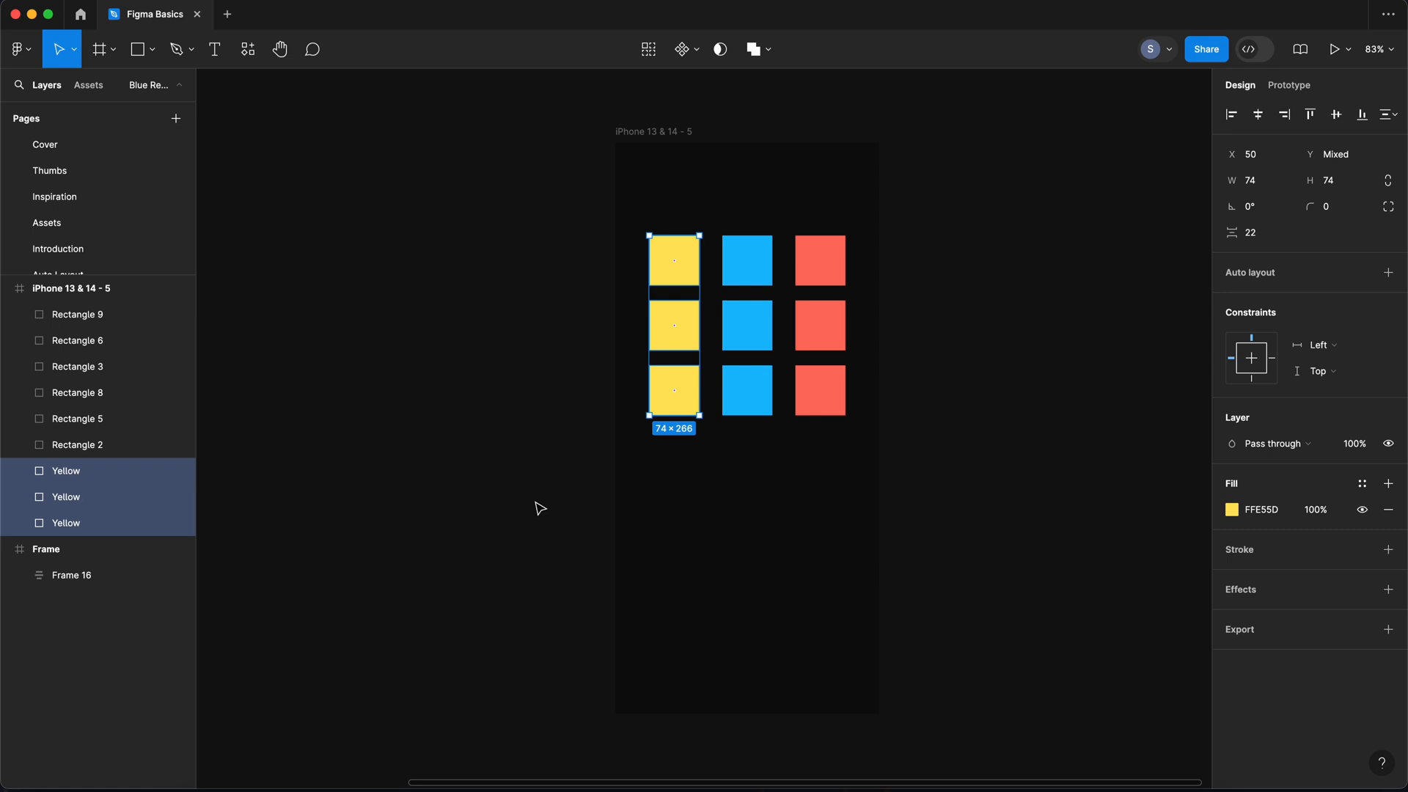
# Set up a bulk rename of the three yellow squares using current name, an underscore and an ascending two-digit number ($&_$nn)
pyautogui.moveTo(648, 201); pyautogui.dragTo(691, 428)
pyautogui.press('super+r')
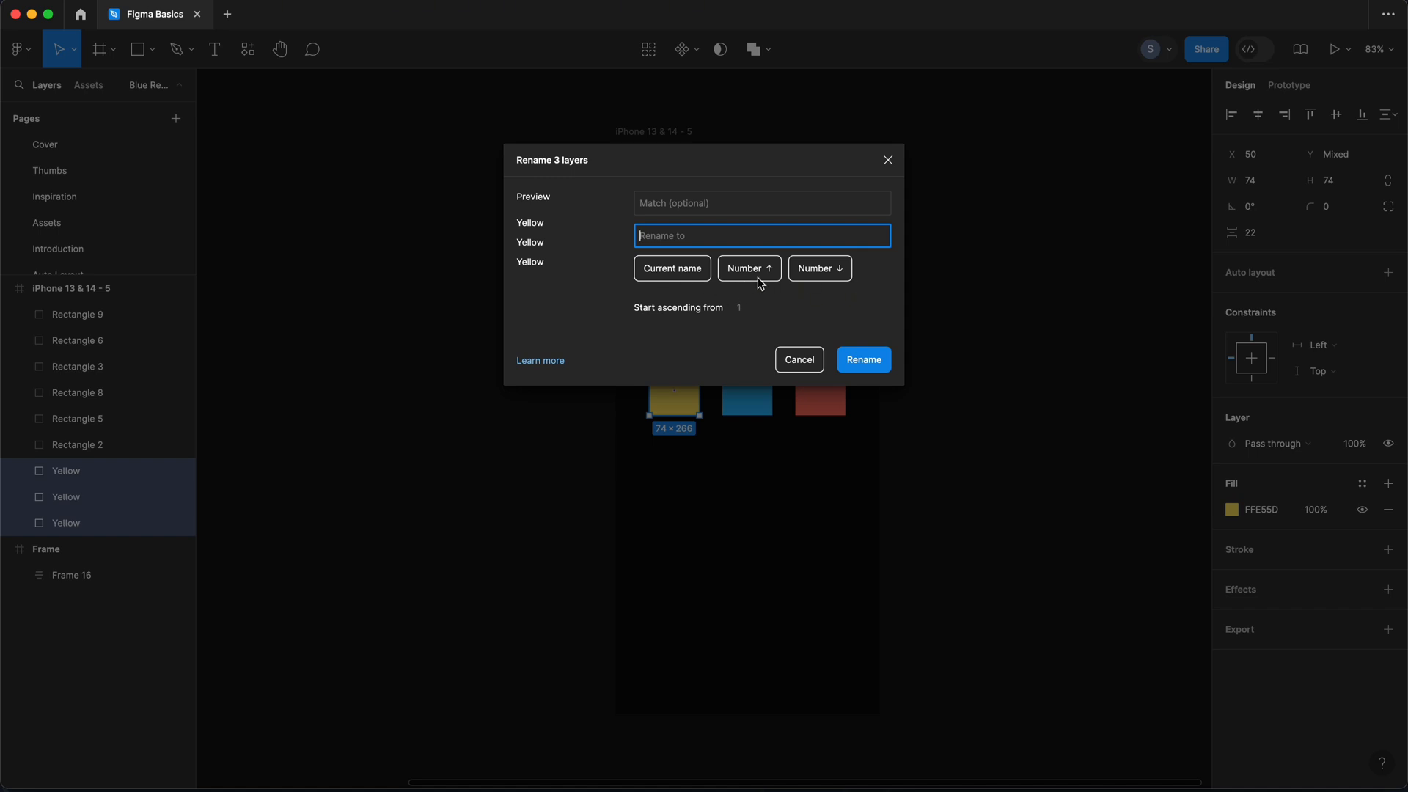
pyautogui.click(669, 276)
pyautogui.click(749, 273)
pyautogui.write('_')
pyautogui.press('BackSpace')
pyautogui.write('-')
pyautogui.press('BackSpace')
pyautogui.write('_$nn')
pyautogui.moveTo(522, 222); pyautogui.dragTo(566, 264)
pyautogui.click(569, 267)
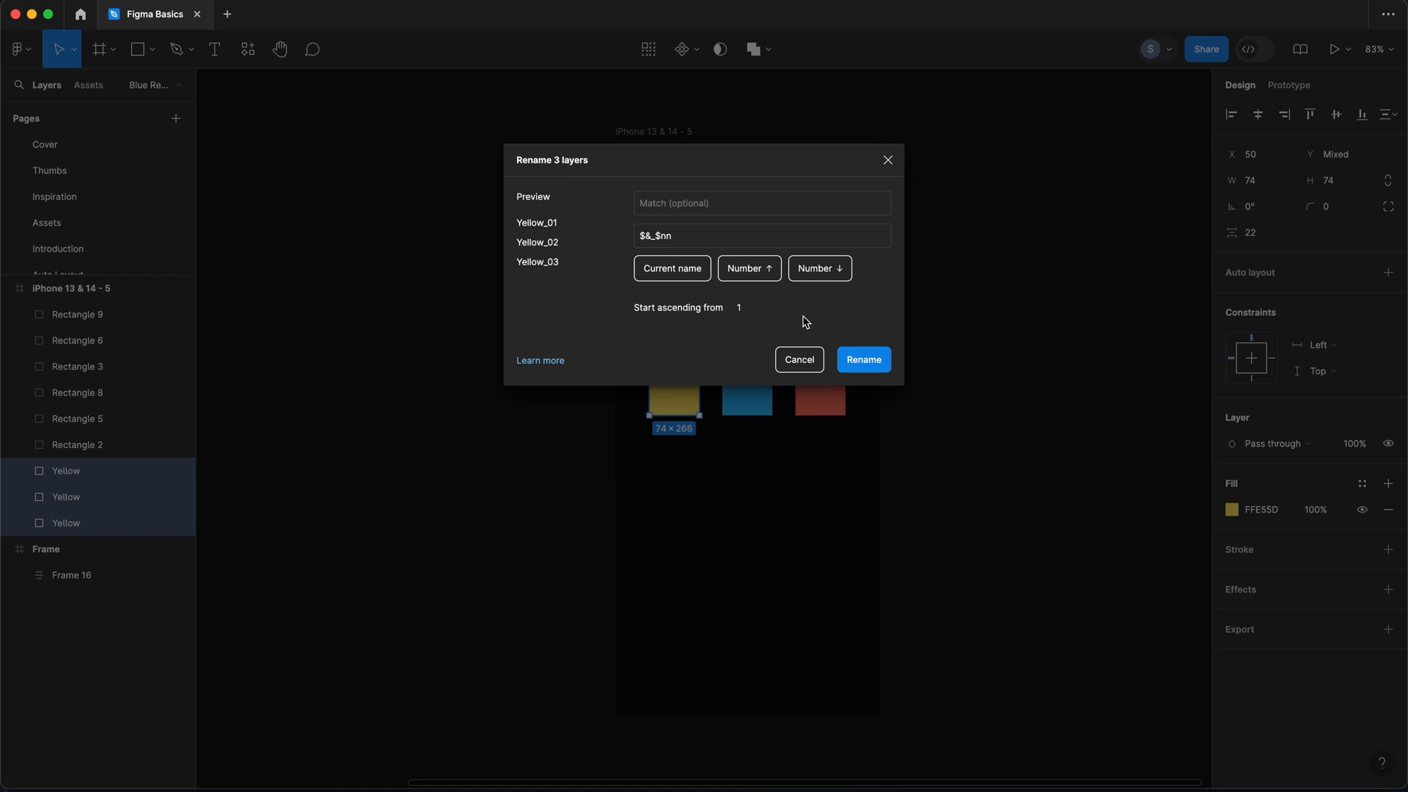
# Try a descending number in the rename pattern, then restore the ascending number
pyautogui.click(827, 272)
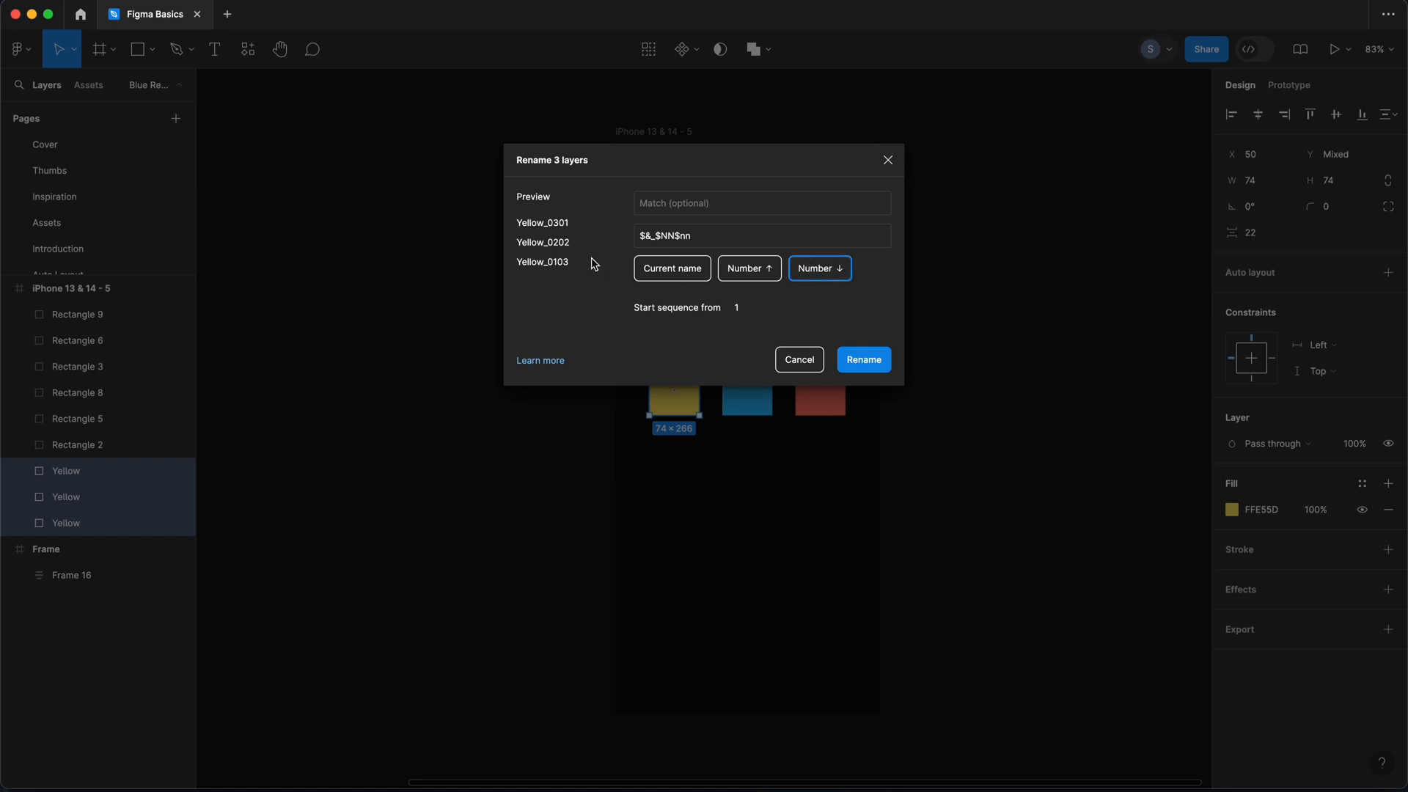
pyautogui.click(687, 237)
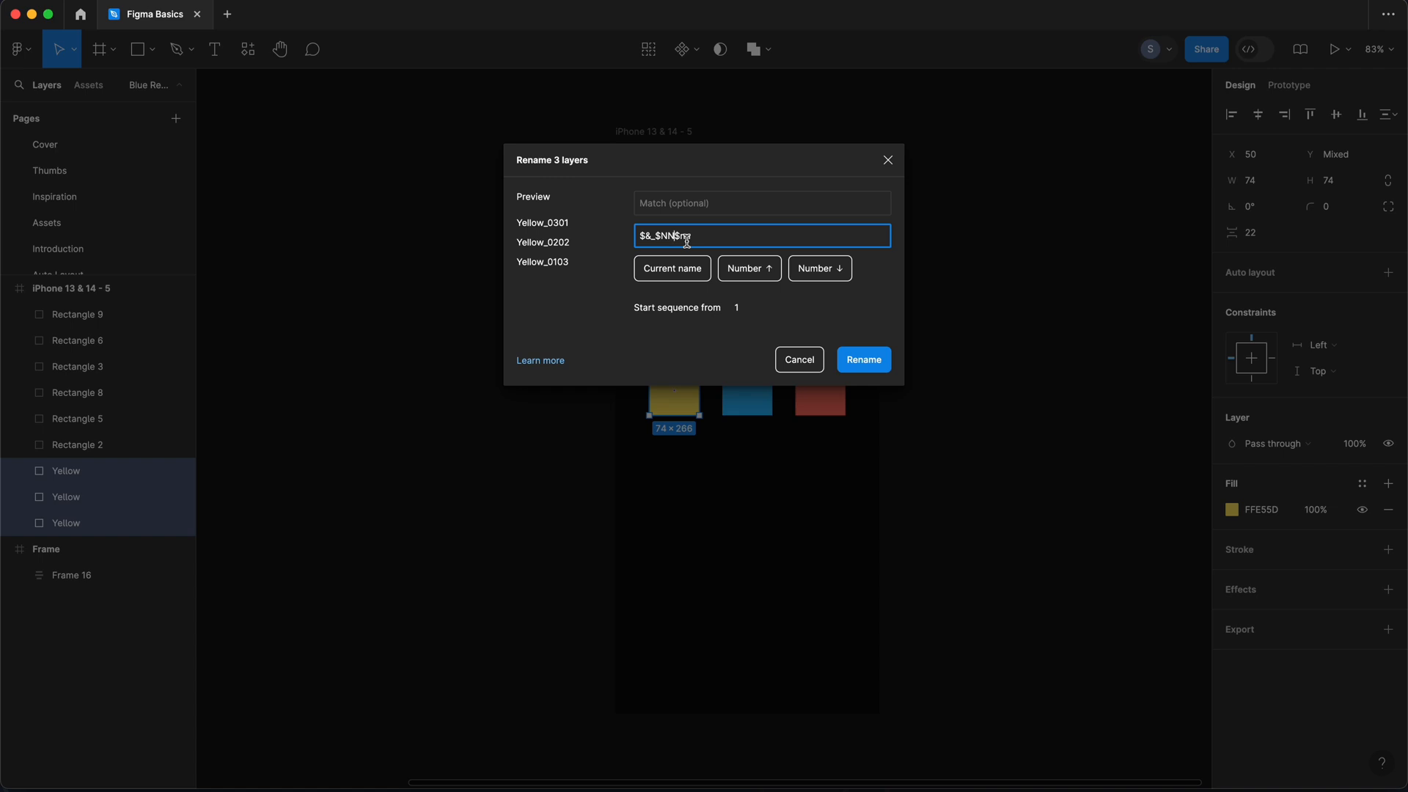
pyautogui.press('BackSpace')
pyautogui.press('BackSpace')
pyautogui.press('BackSpace')
pyautogui.click(829, 272)
pyautogui.press('BackSpace')
pyautogui.press('BackSpace')
pyautogui.press('BackSpace')
pyautogui.click(761, 273)
# Apply the bulk rename to the three yellow squares and clear the selection
pyautogui.click(864, 360)
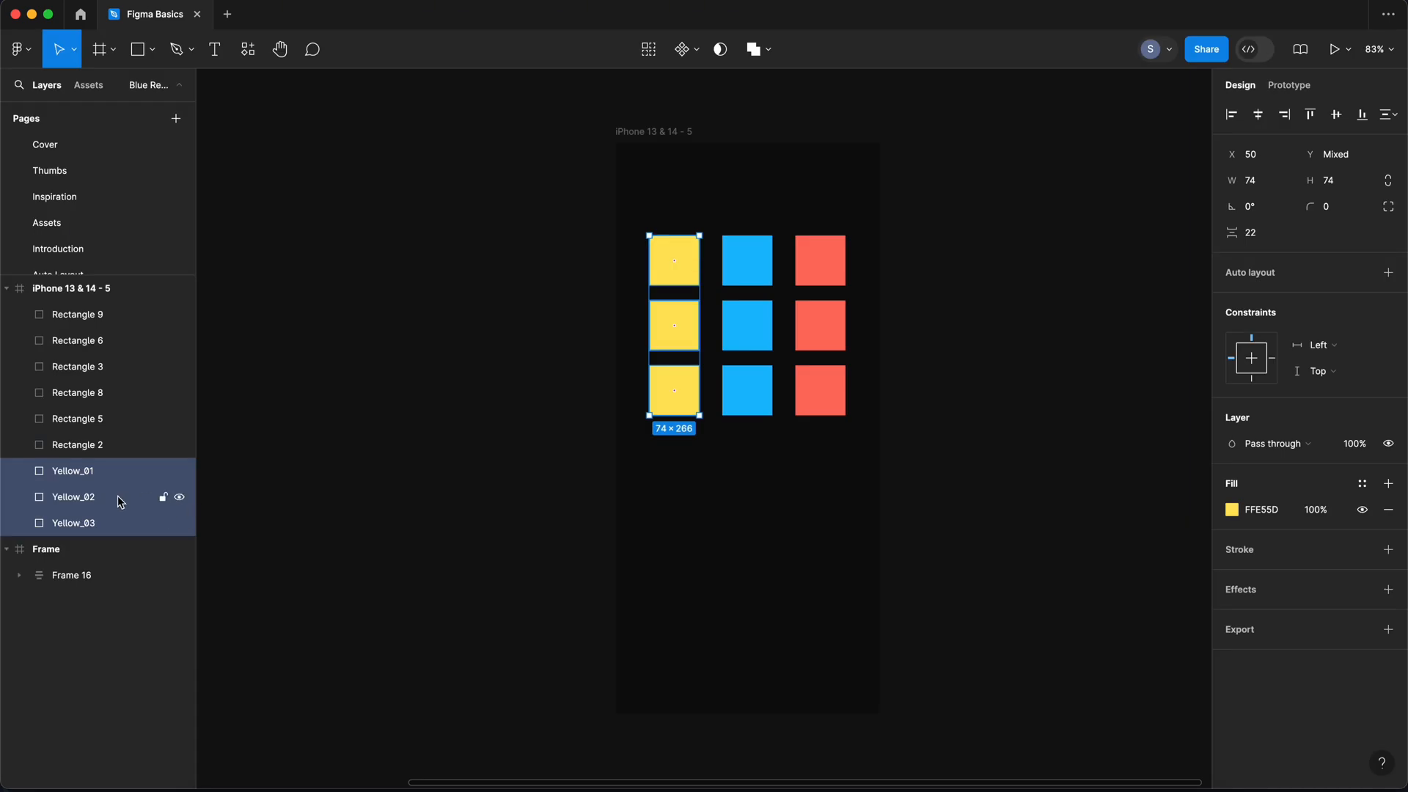
pyautogui.click(693, 507)
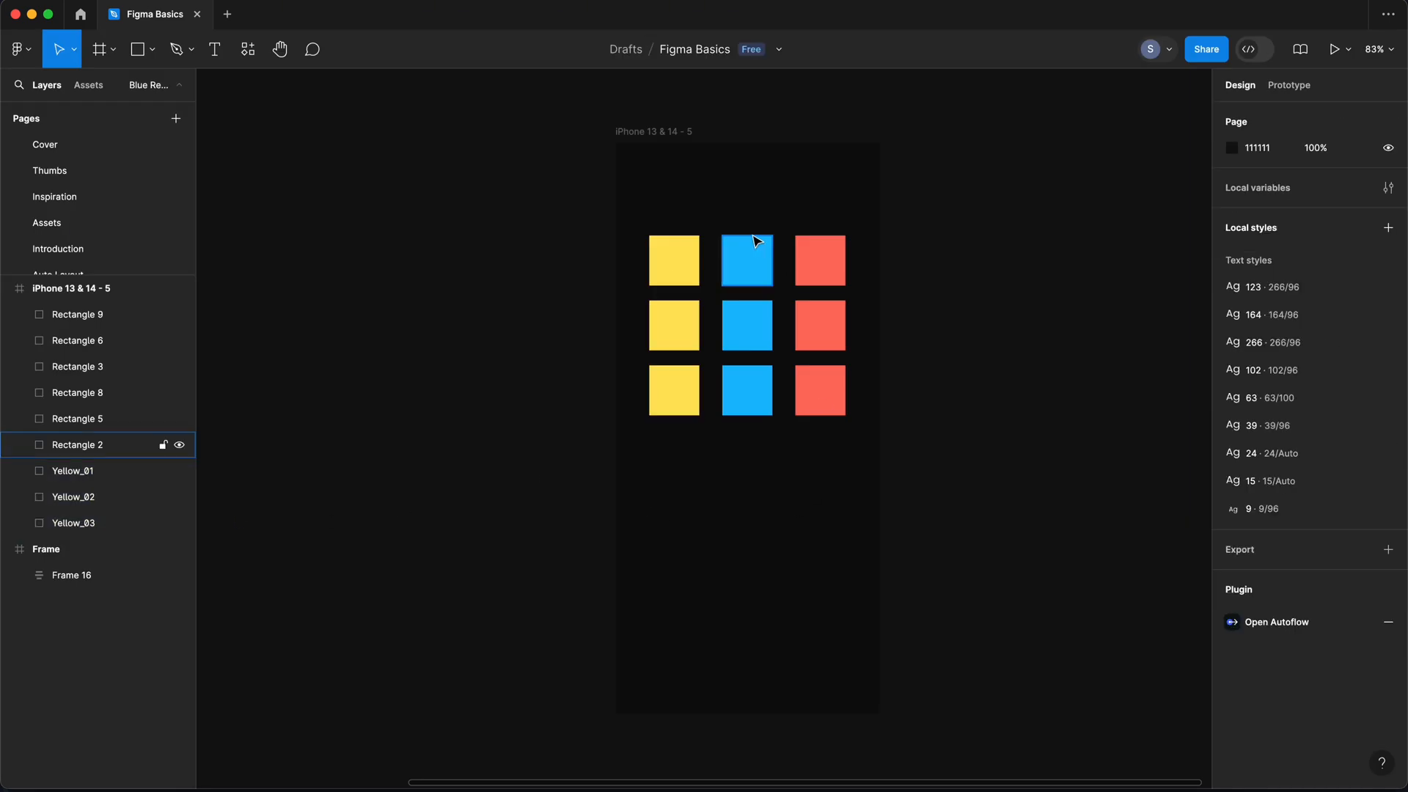
# Bulk rename the three blue squares to "Blue" followed by an ascending two-digit number, then deselect them
pyautogui.click(732, 195)
pyautogui.moveTo(731, 195); pyautogui.dragTo(754, 459)
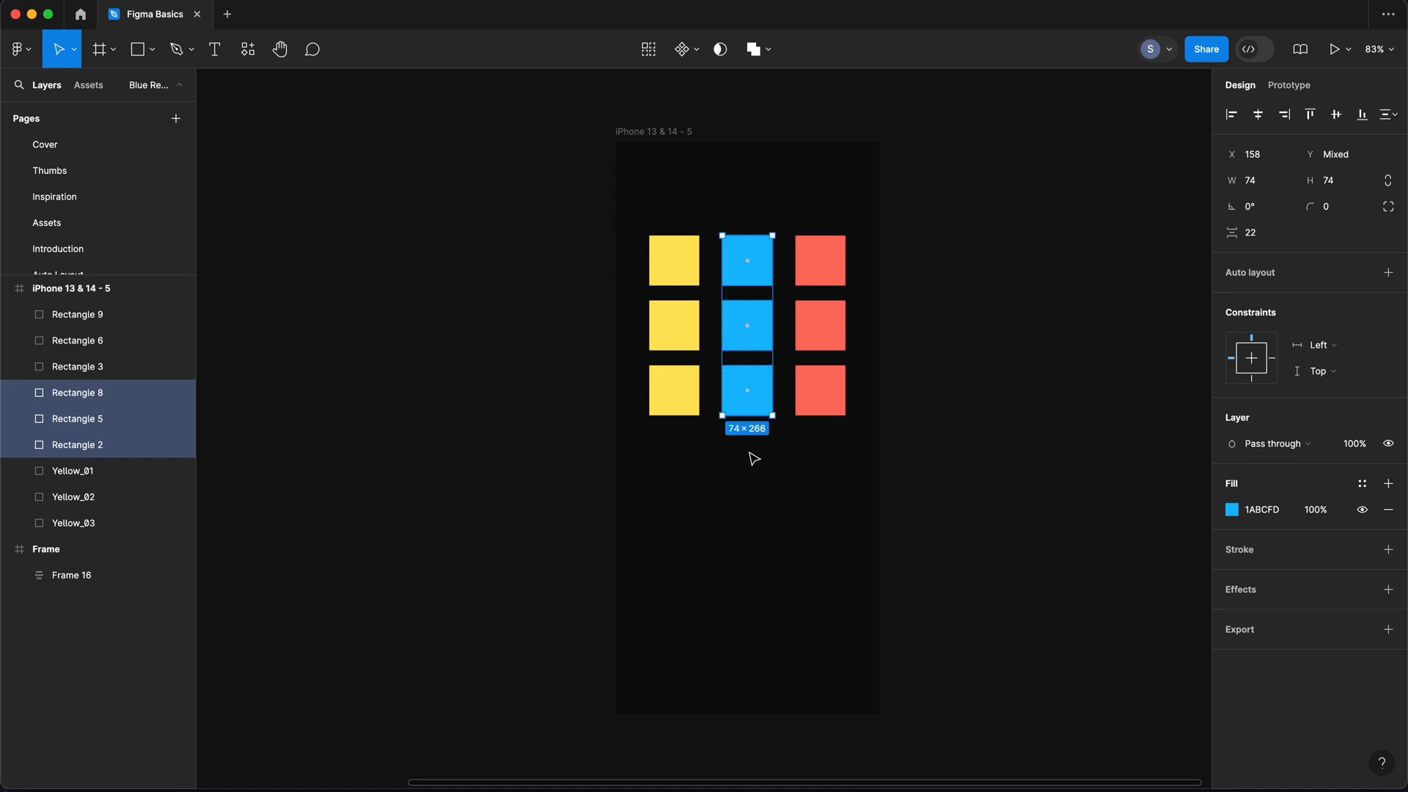
pyautogui.press('super+r')
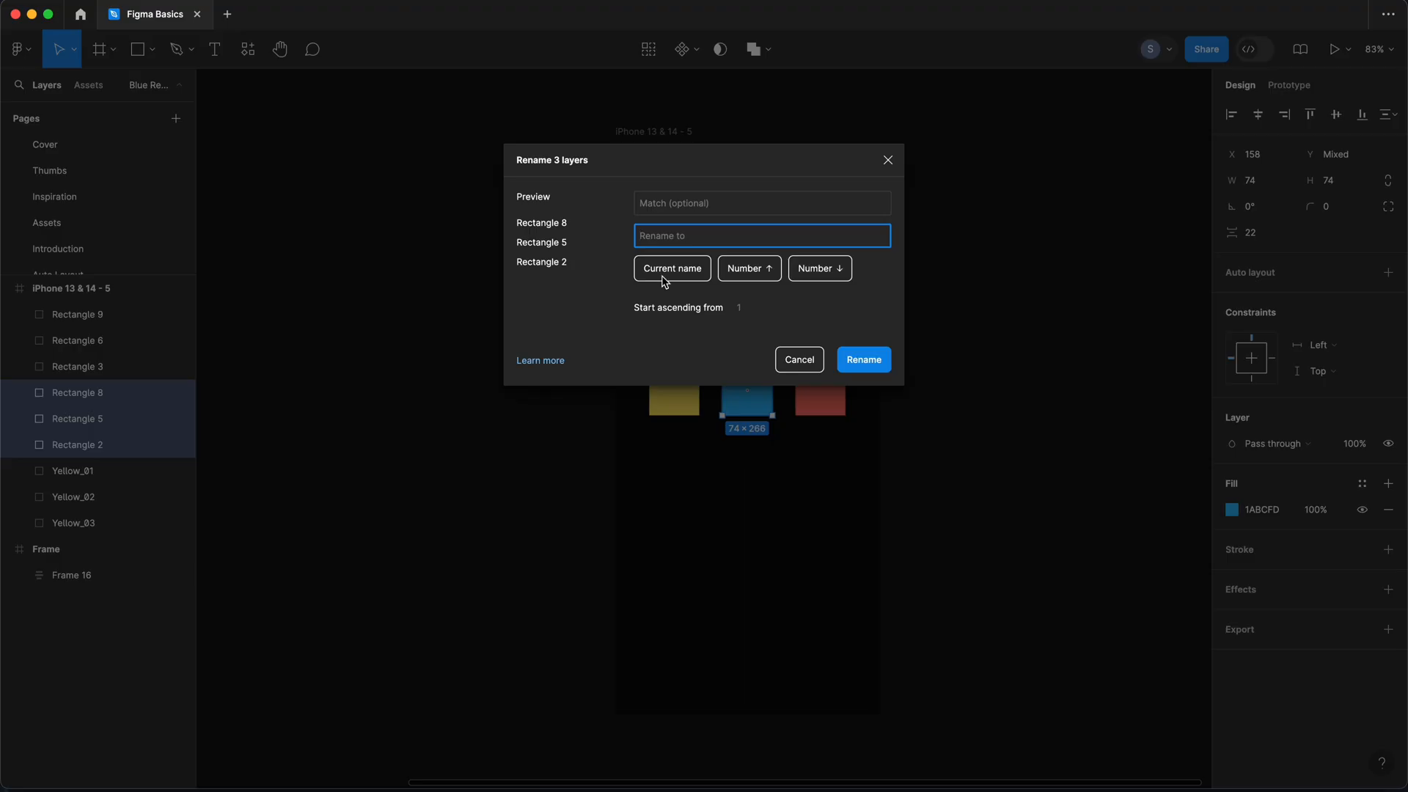
pyautogui.write('Blue')
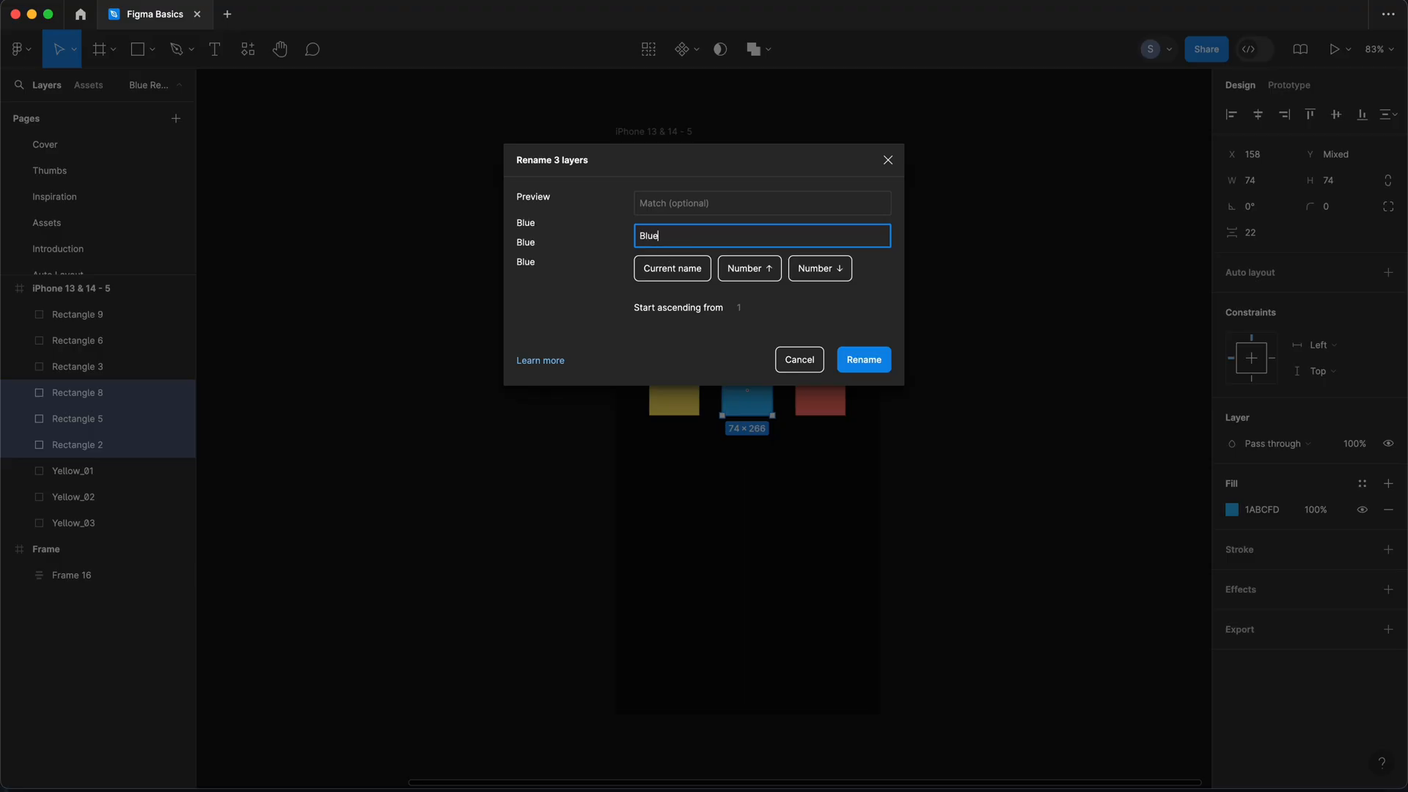
pyautogui.click(755, 271)
pyautogui.press('Return')
pyautogui.press('Escape')
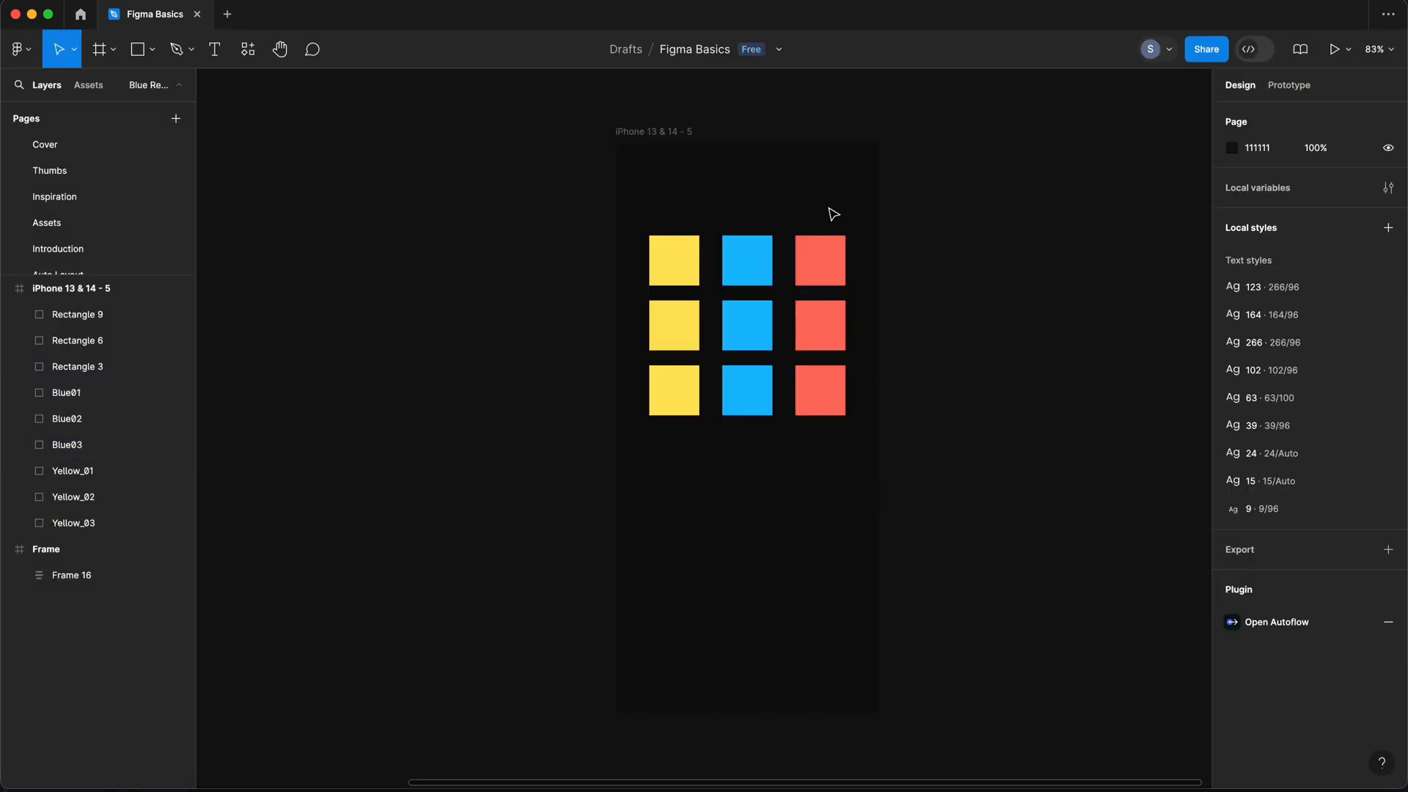
# Bulk rename the three red squares to "Red" followed by an ascending two-digit number (Red$nn)
pyautogui.moveTo(800, 180); pyautogui.dragTo(864, 492)
pyautogui.moveTo(802, 207); pyautogui.dragTo(863, 451)
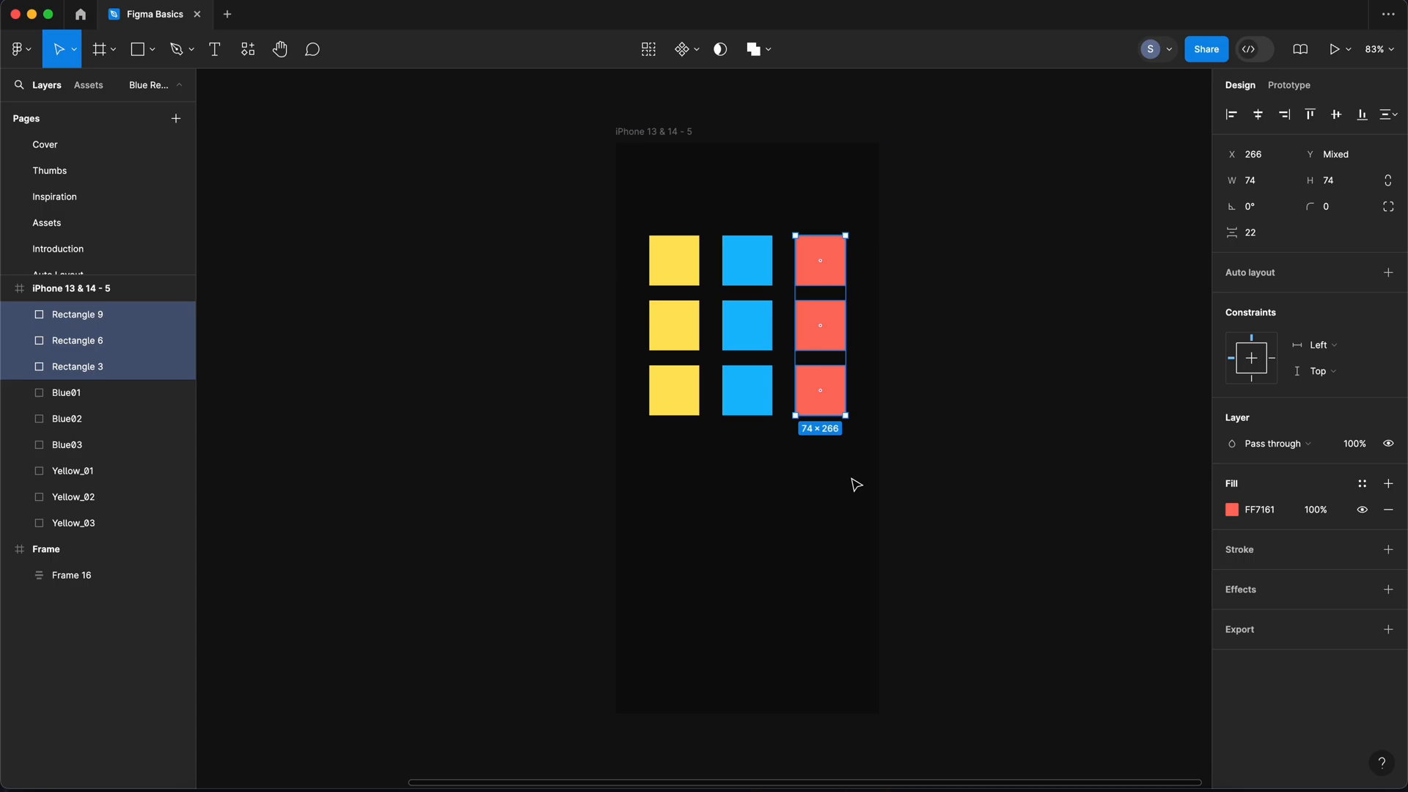
pyautogui.press('super+r')
pyautogui.write('Re')
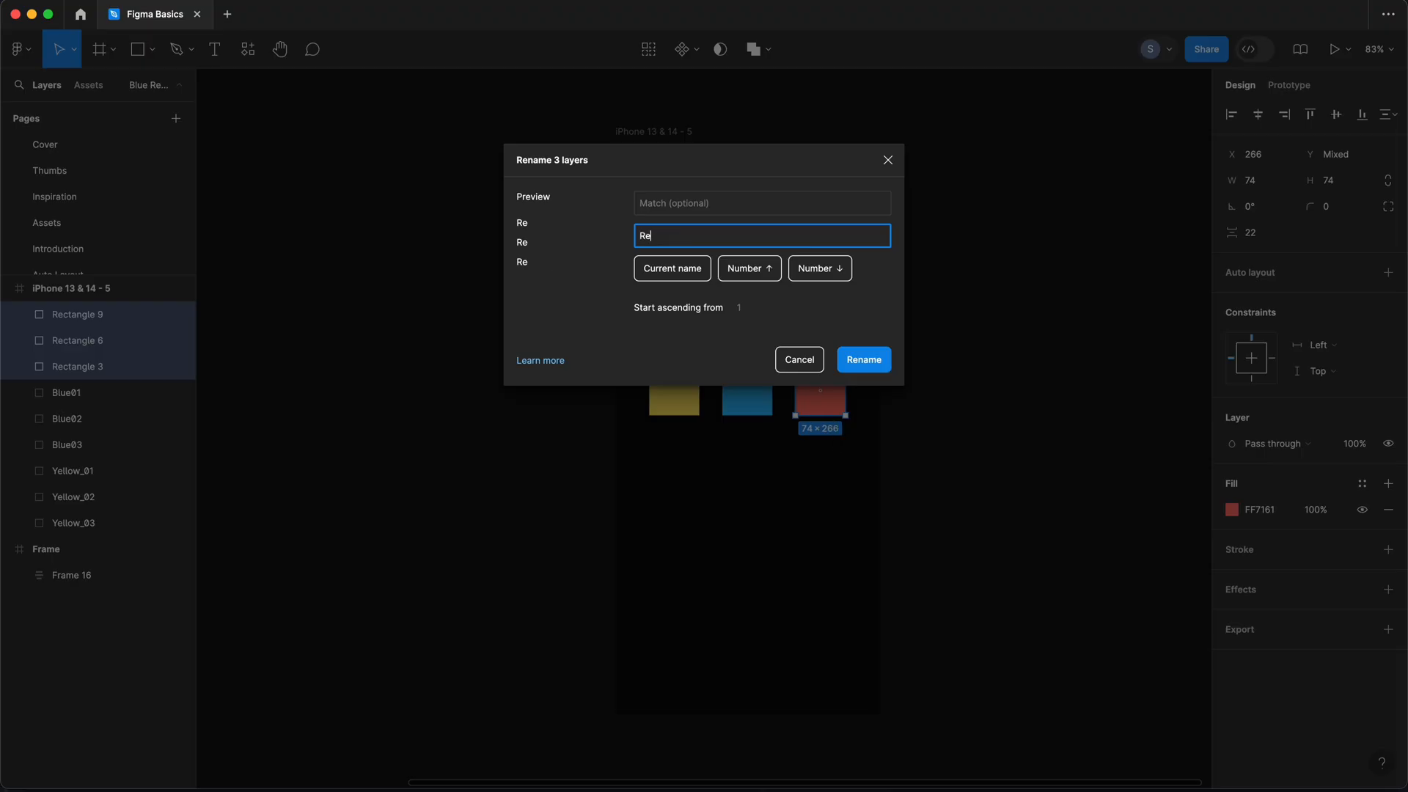
pyautogui.click(766, 276)
pyautogui.moveTo(517, 223); pyautogui.dragTo(590, 262)
pyautogui.click(590, 262)
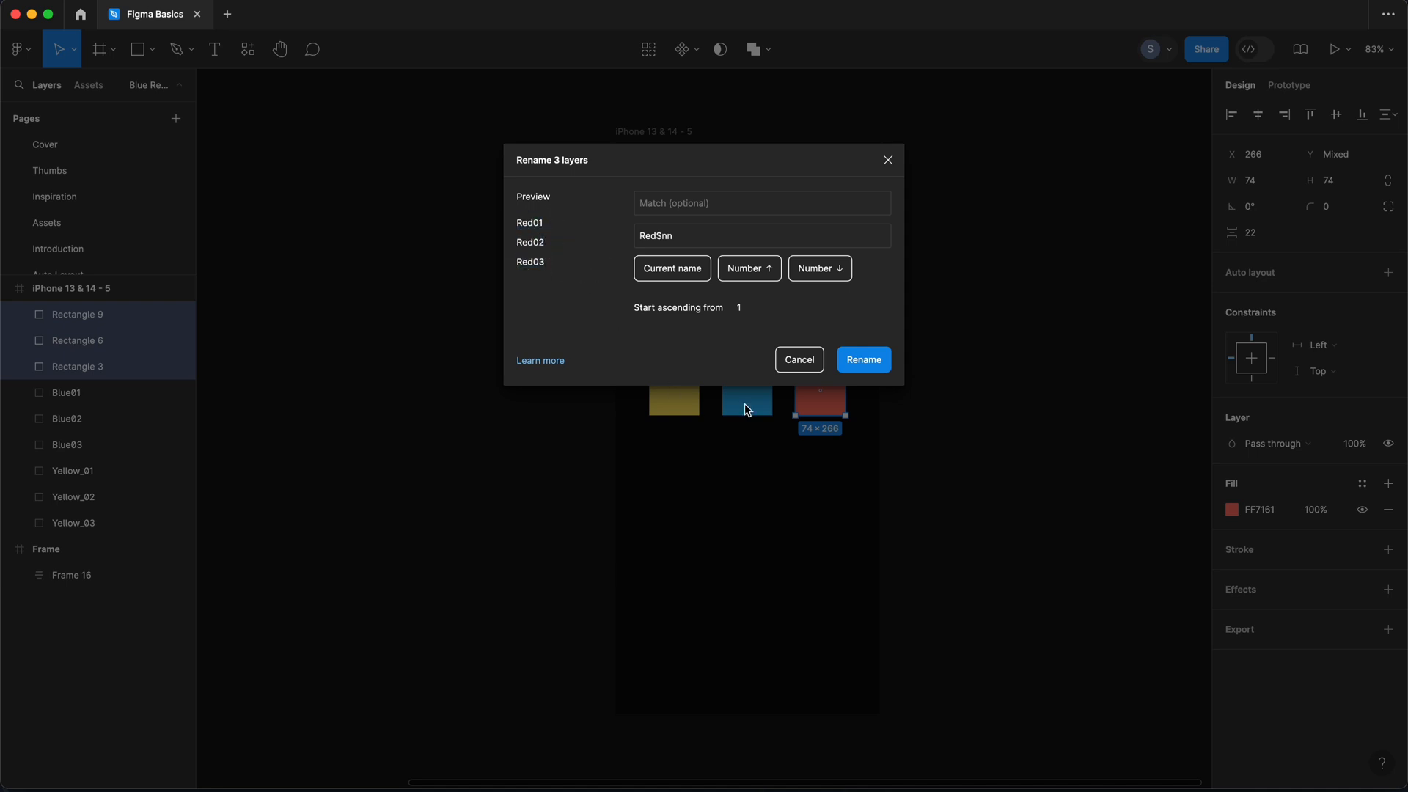
pyautogui.click(866, 361)
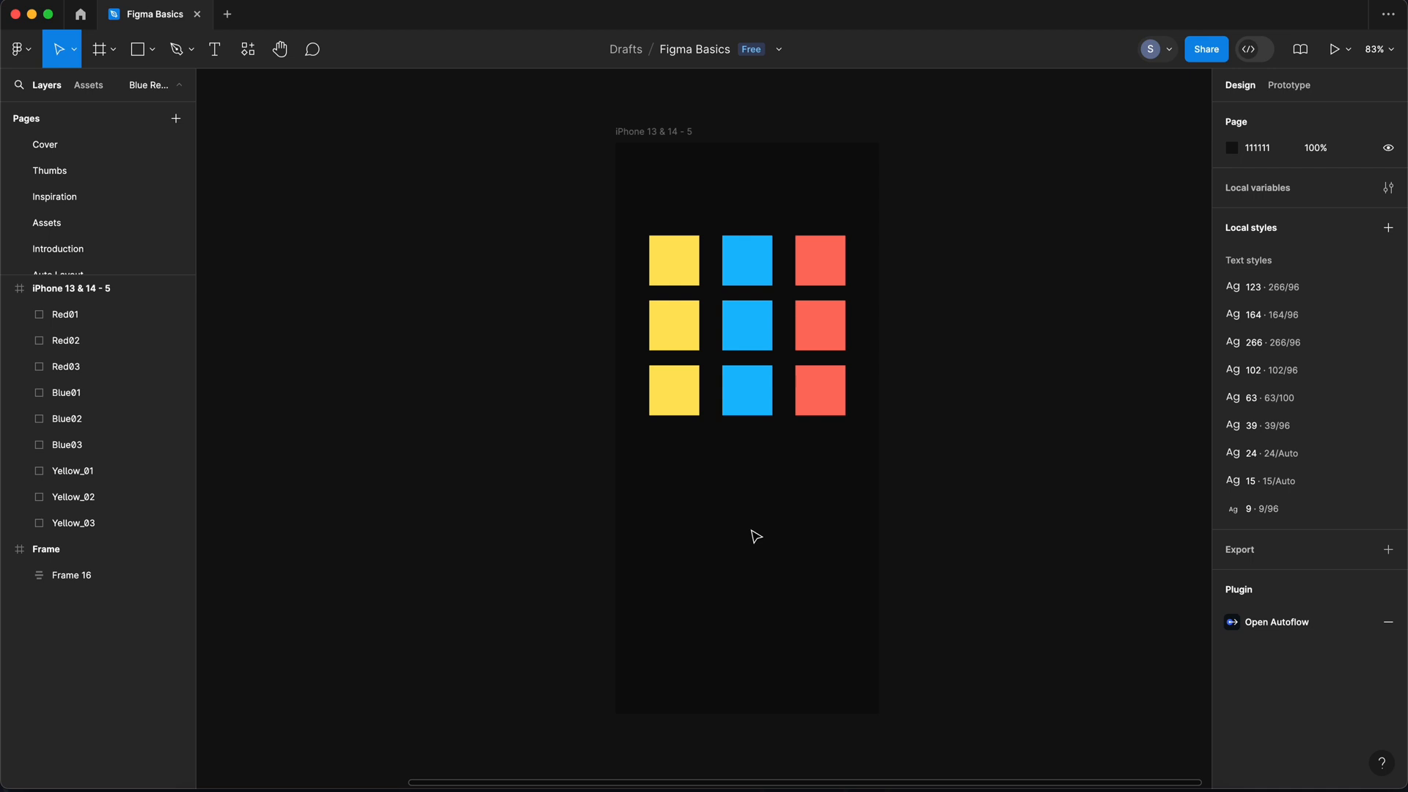
pyautogui.click(873, 500)
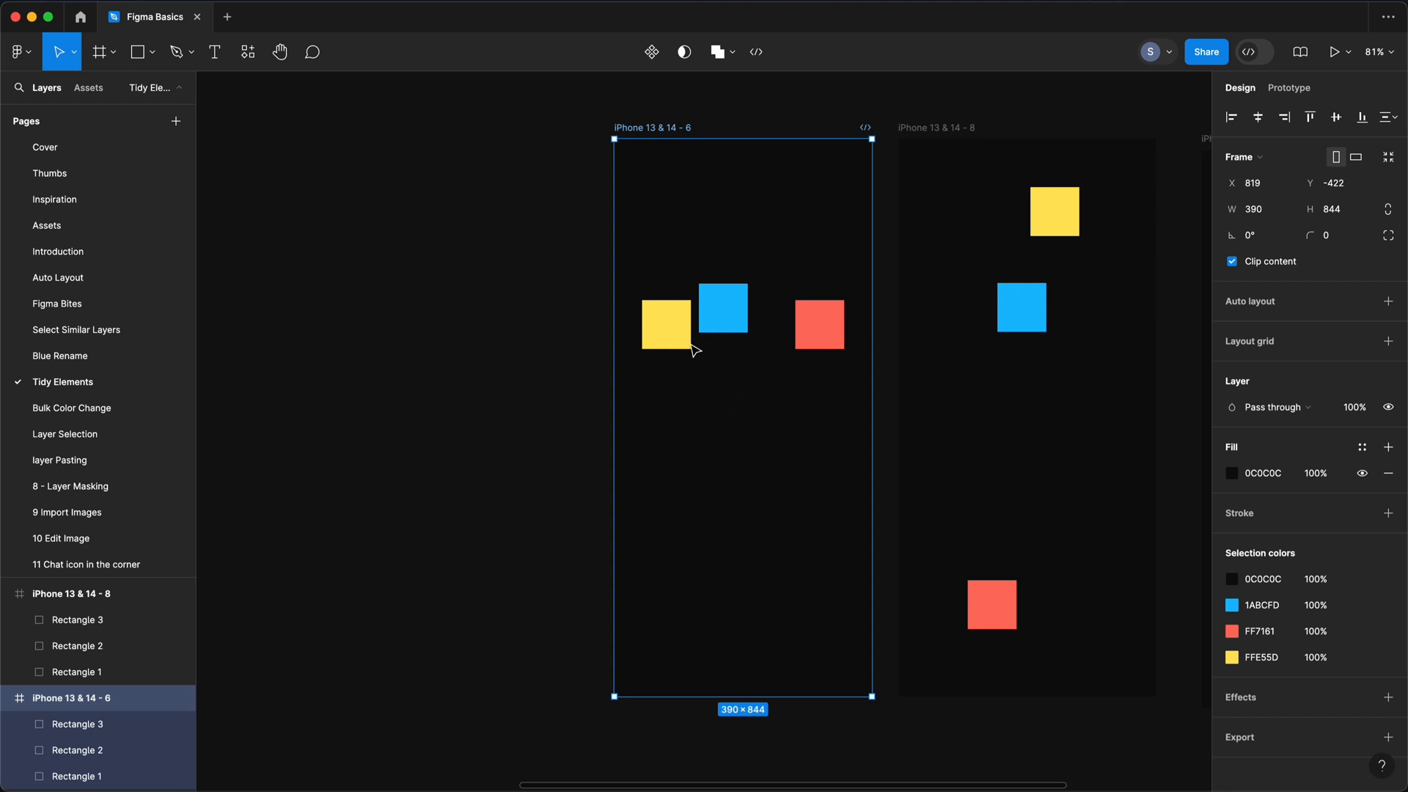
pyautogui.press('Escape')
pyautogui.click(665, 331)
pyautogui.click(816, 330)
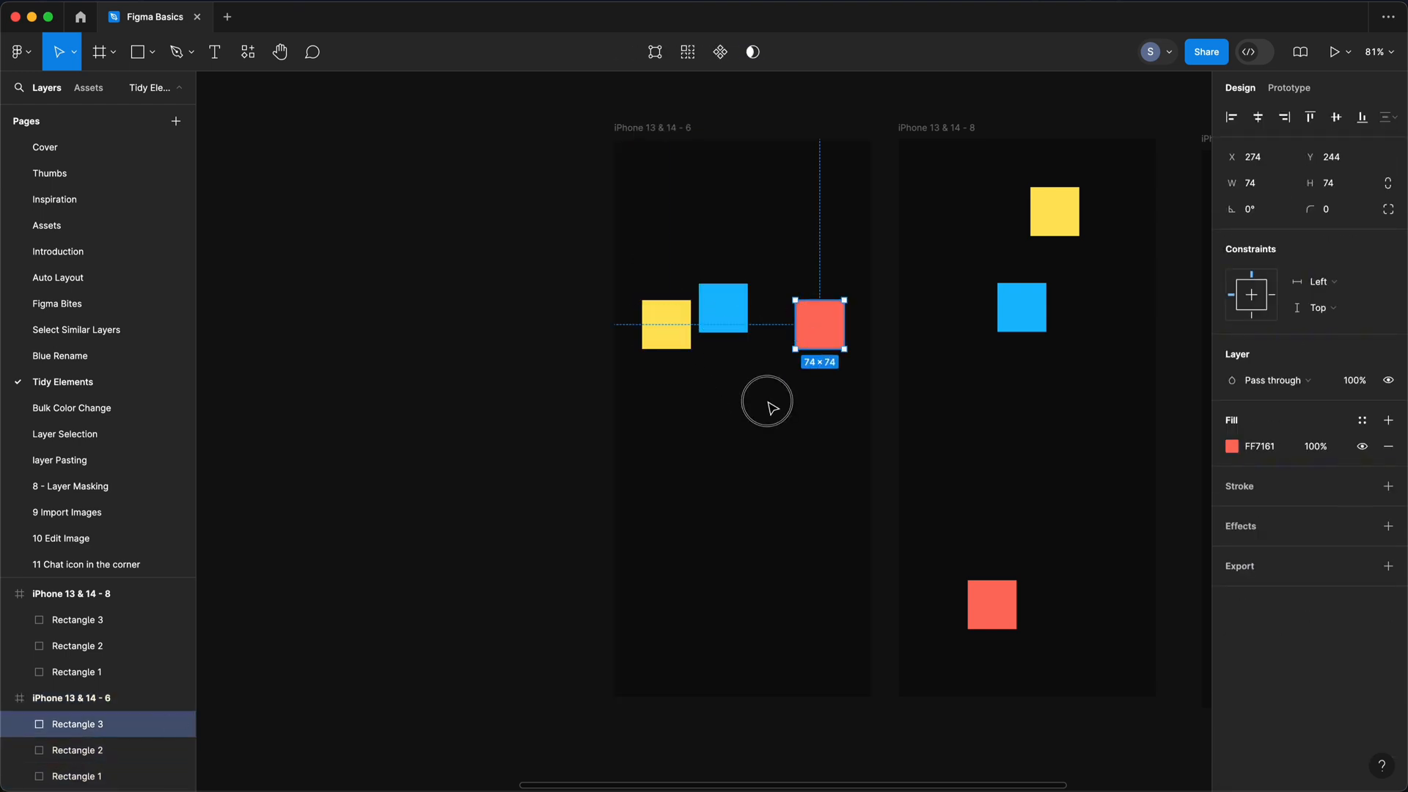
pyautogui.click(727, 396)
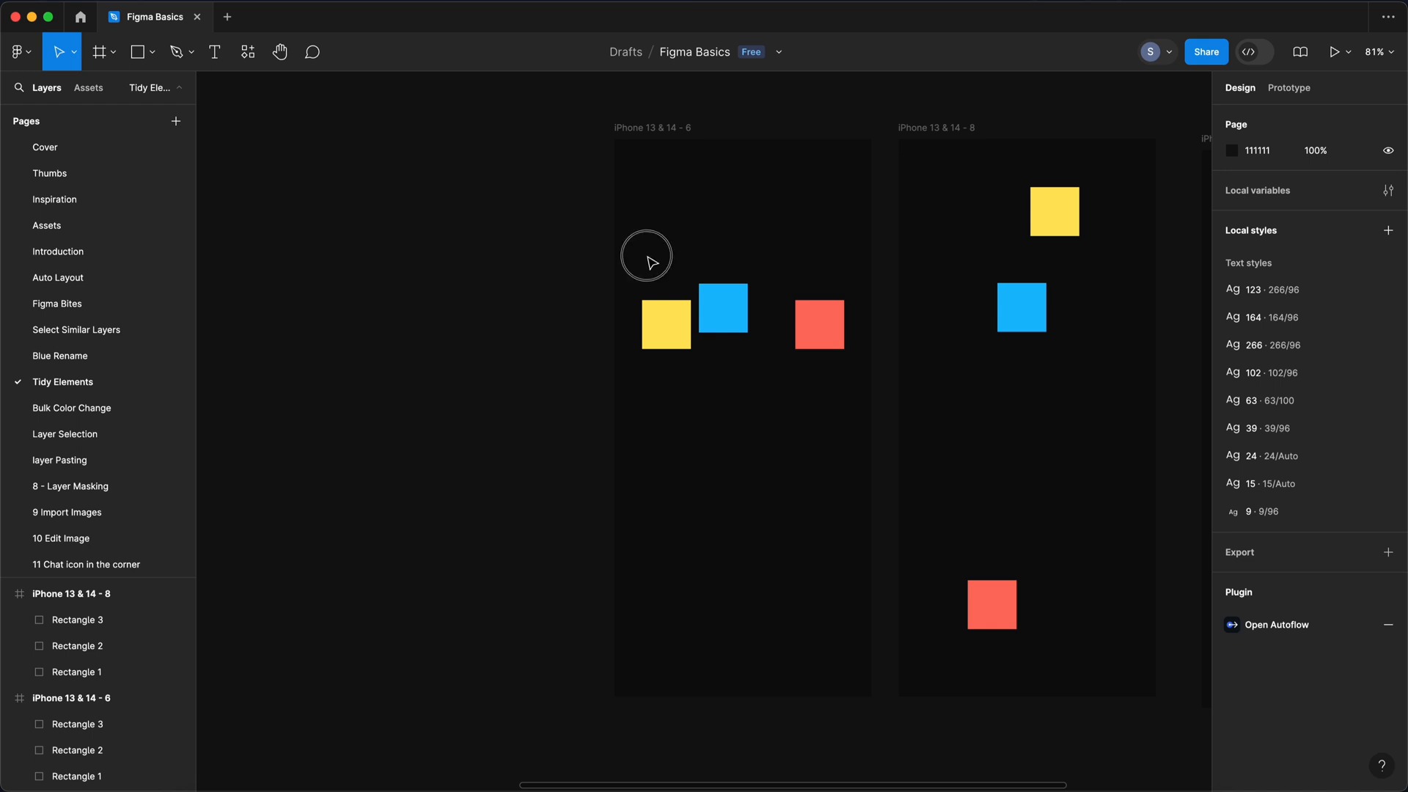
pyautogui.moveTo(645, 255); pyautogui.dragTo(774, 387)
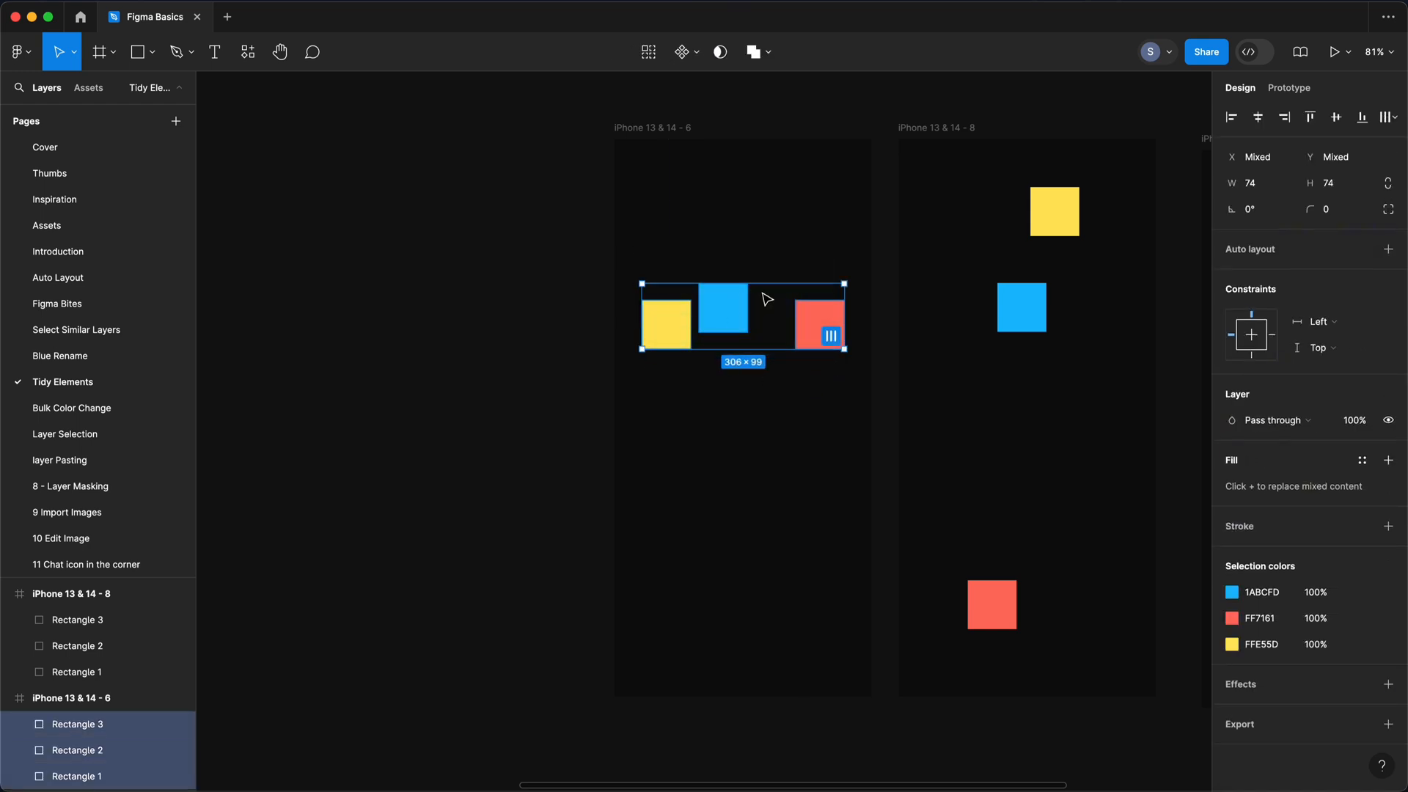
pyautogui.click(739, 375)
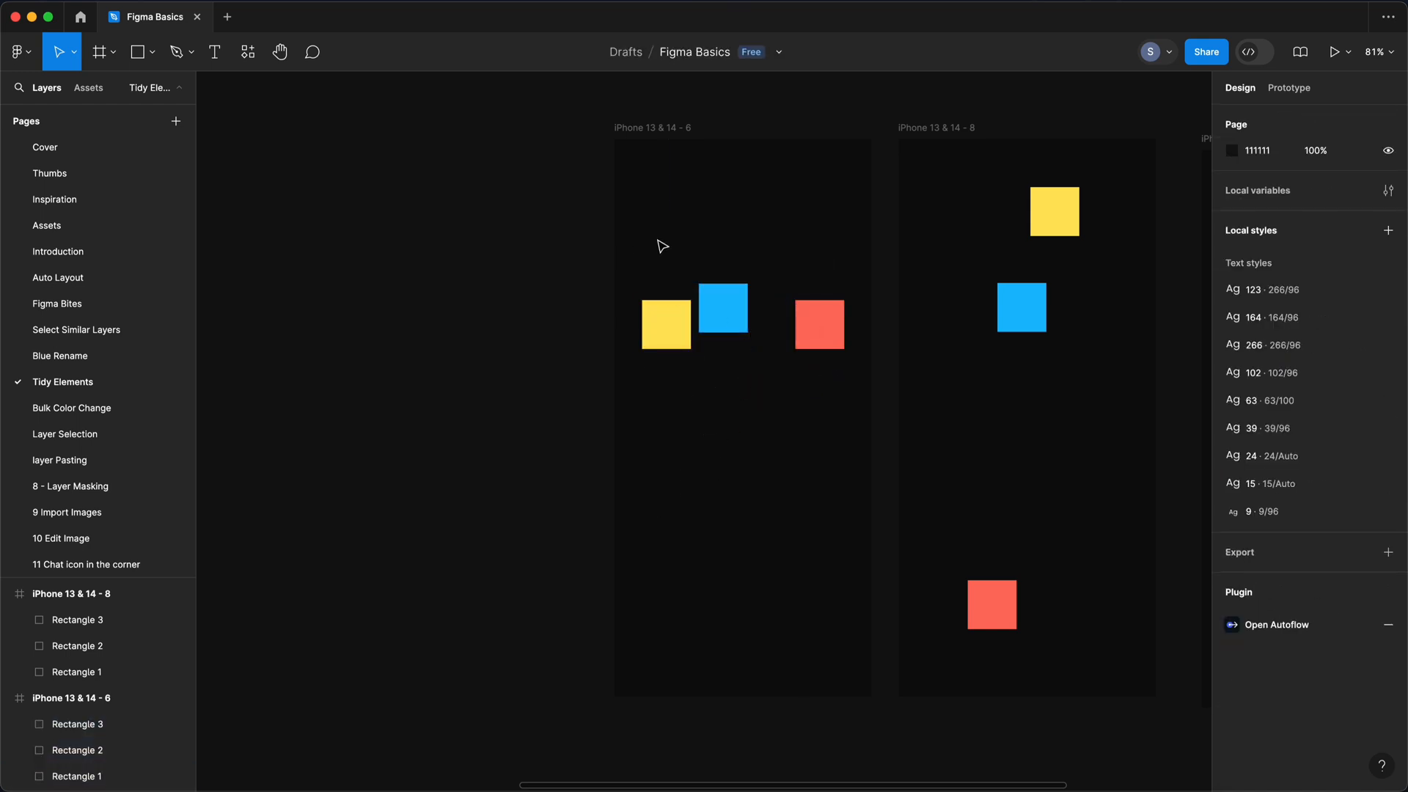
pyautogui.moveTo(642, 242); pyautogui.dragTo(839, 390)
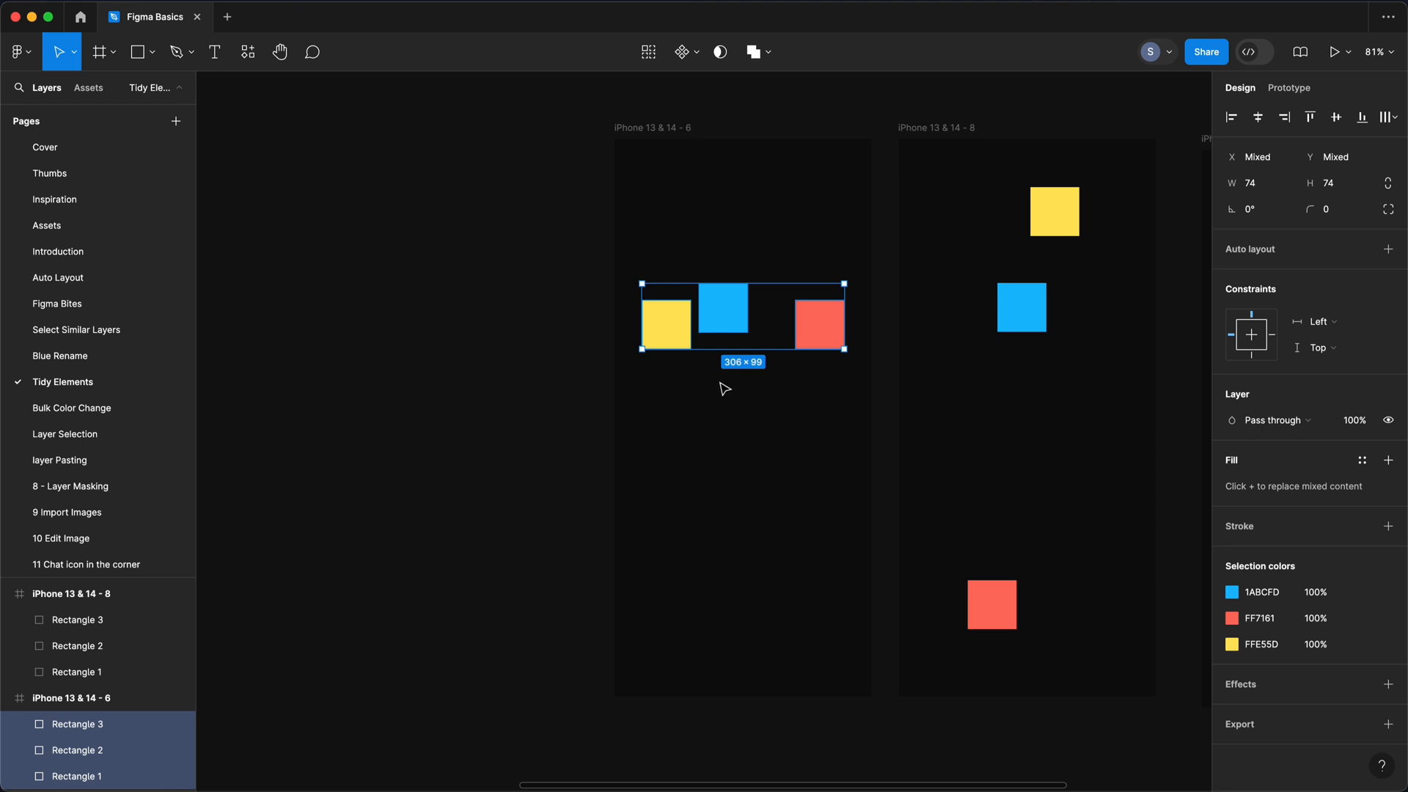
pyautogui.click(688, 402)
# Tidy up the yellow, blue and red squares in the iPhone 13 & 14 - 6 frame so they are evenly spaced horizontally
pyautogui.moveTo(650, 225); pyautogui.dragTo(836, 418)
pyautogui.moveTo(820, 339)
pyautogui.click(831, 337)
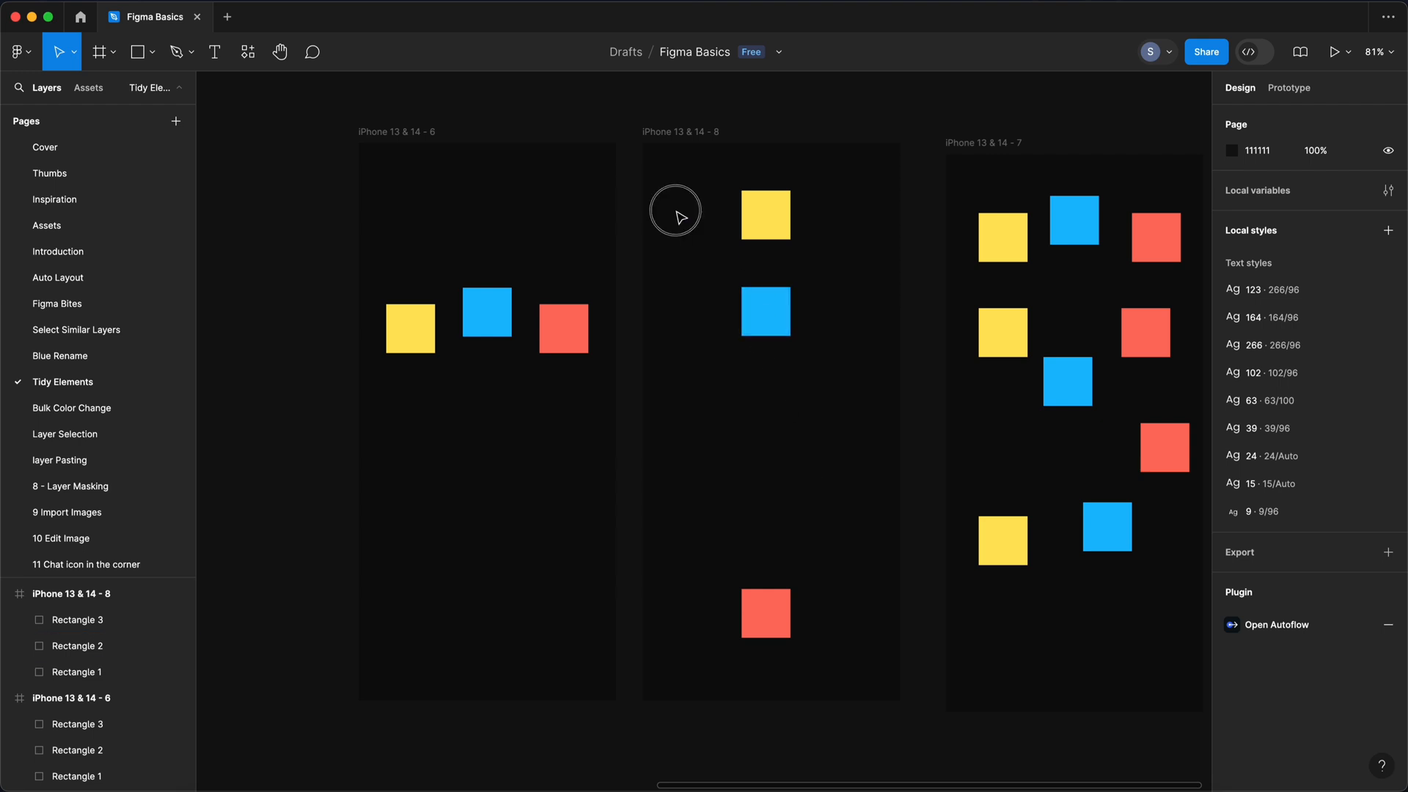
pyautogui.moveTo(695, 179); pyautogui.dragTo(842, 654)
pyautogui.click(841, 507)
pyautogui.moveTo(705, 182); pyautogui.dragTo(821, 660)
pyautogui.click(826, 320)
pyautogui.moveTo(704, 183); pyautogui.dragTo(830, 668)
pyautogui.click(843, 560)
# Tidy up the three stacked squares in the iPhone 13 & 14 - 8 frame so their vertical spacing is equal
pyautogui.moveTo(704, 201); pyautogui.dragTo(845, 645)
pyautogui.moveTo(779, 626)
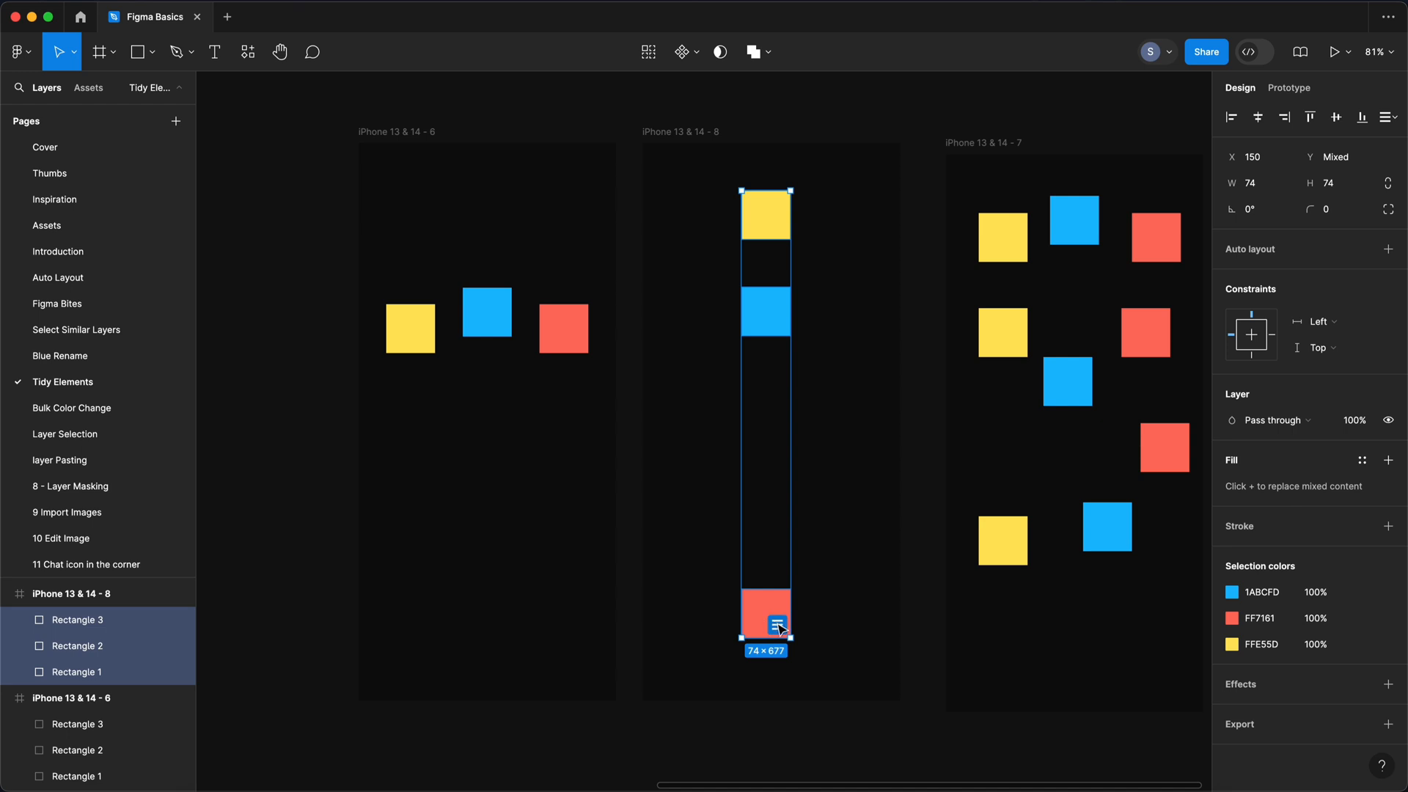
pyautogui.click(778, 626)
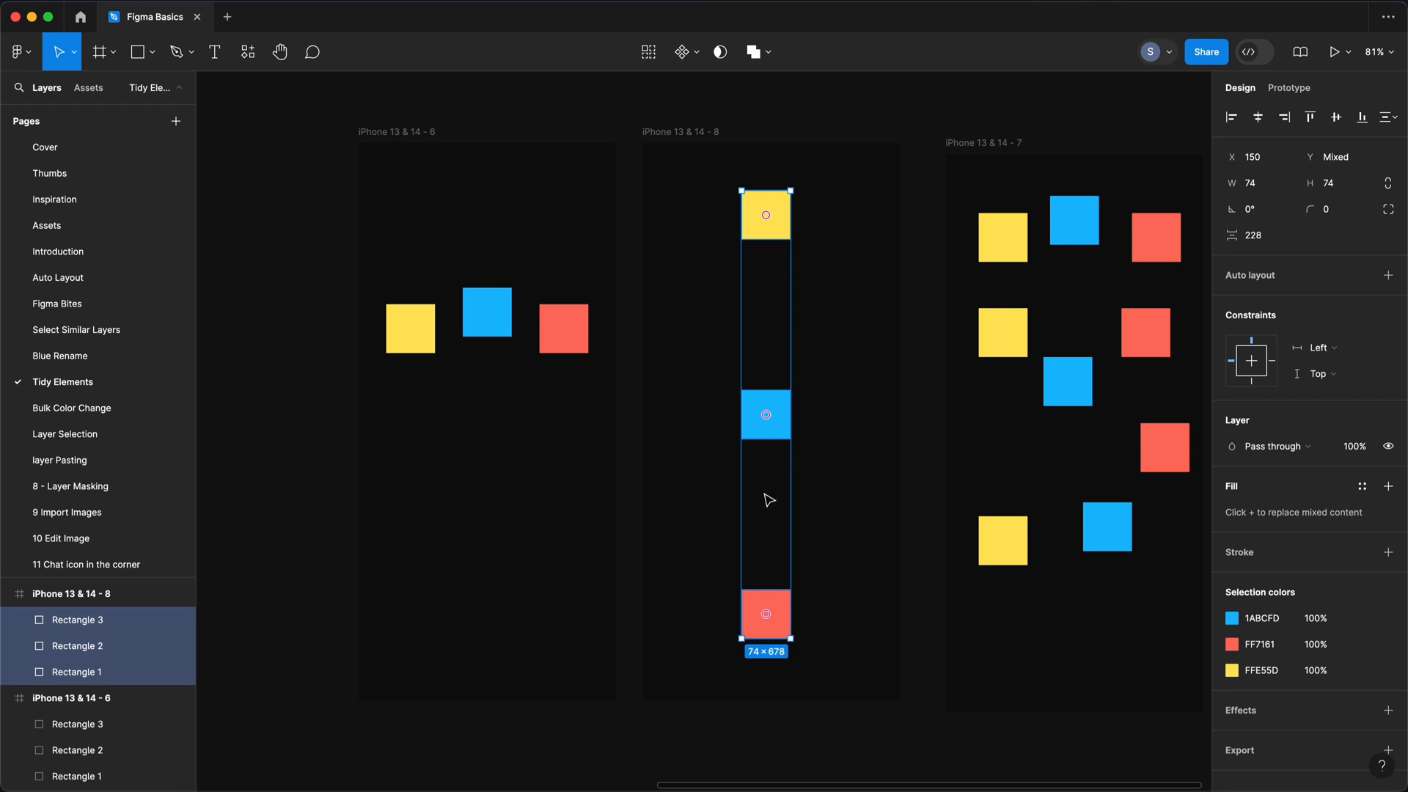
# Tidy up all nine scattered squares in the iPhone 13 & 14 - 7 frame into an evenly spaced grid
pyautogui.hscroll(3, 769, 500)
pyautogui.click(872, 301)
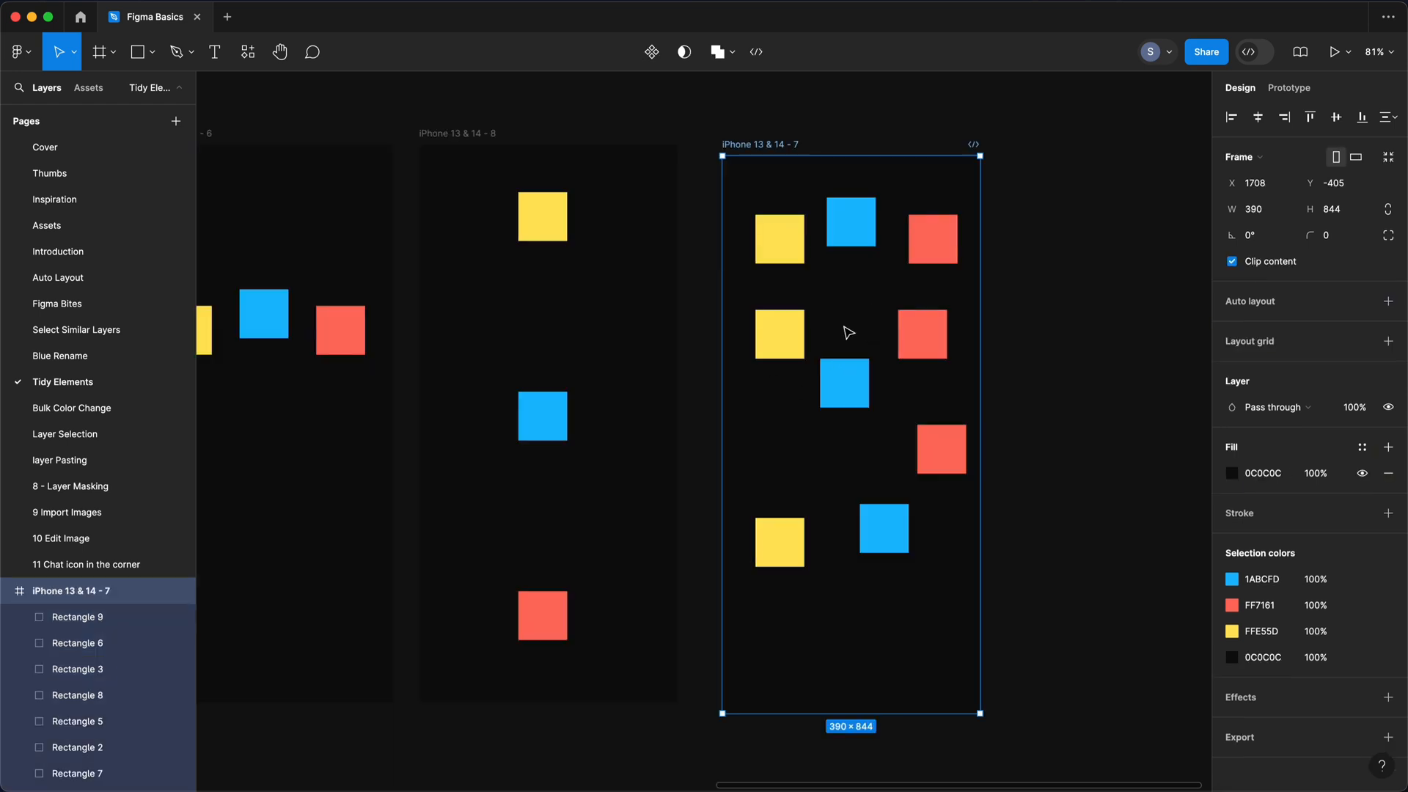
pyautogui.moveTo(755, 176); pyautogui.dragTo(938, 636)
pyautogui.click(928, 626)
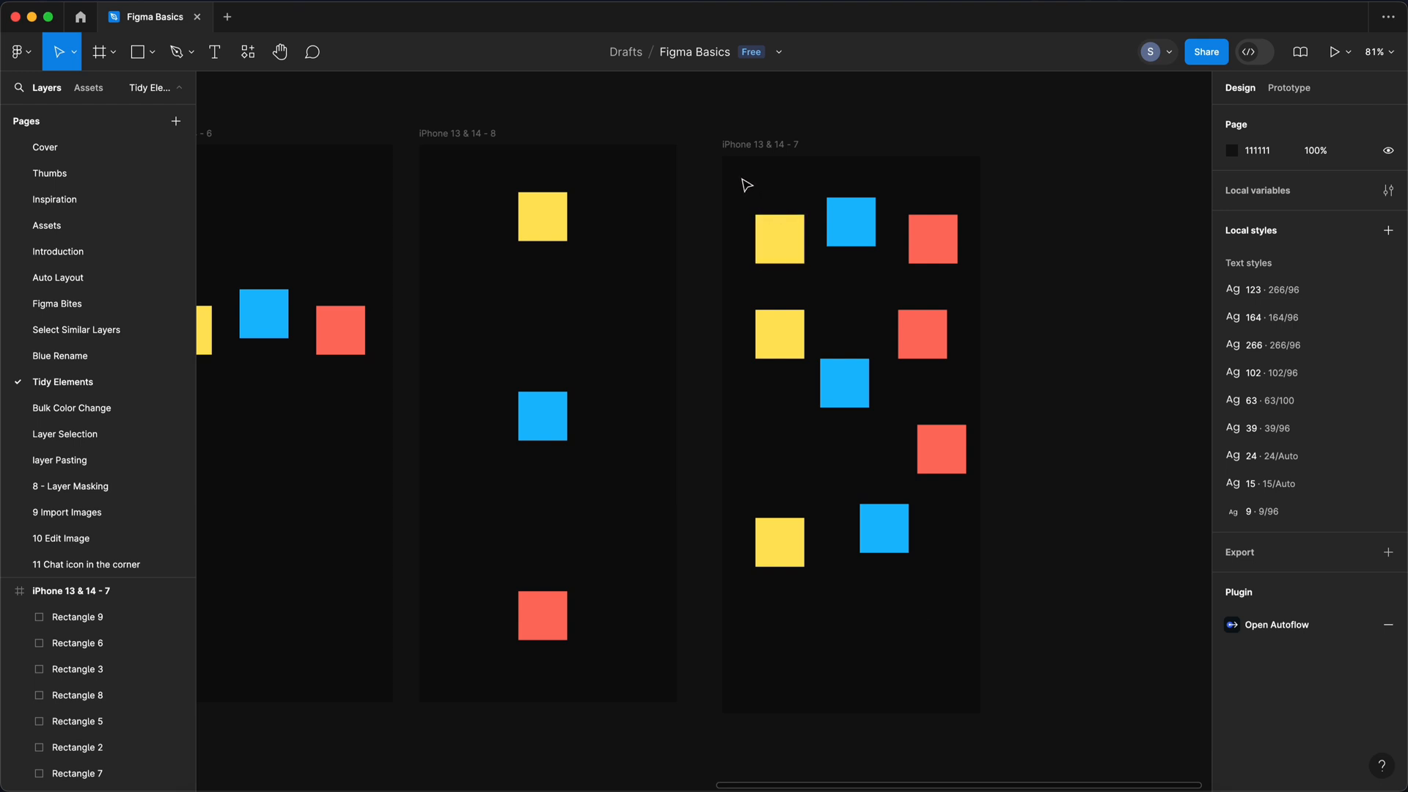
pyautogui.moveTo(746, 185); pyautogui.dragTo(979, 608)
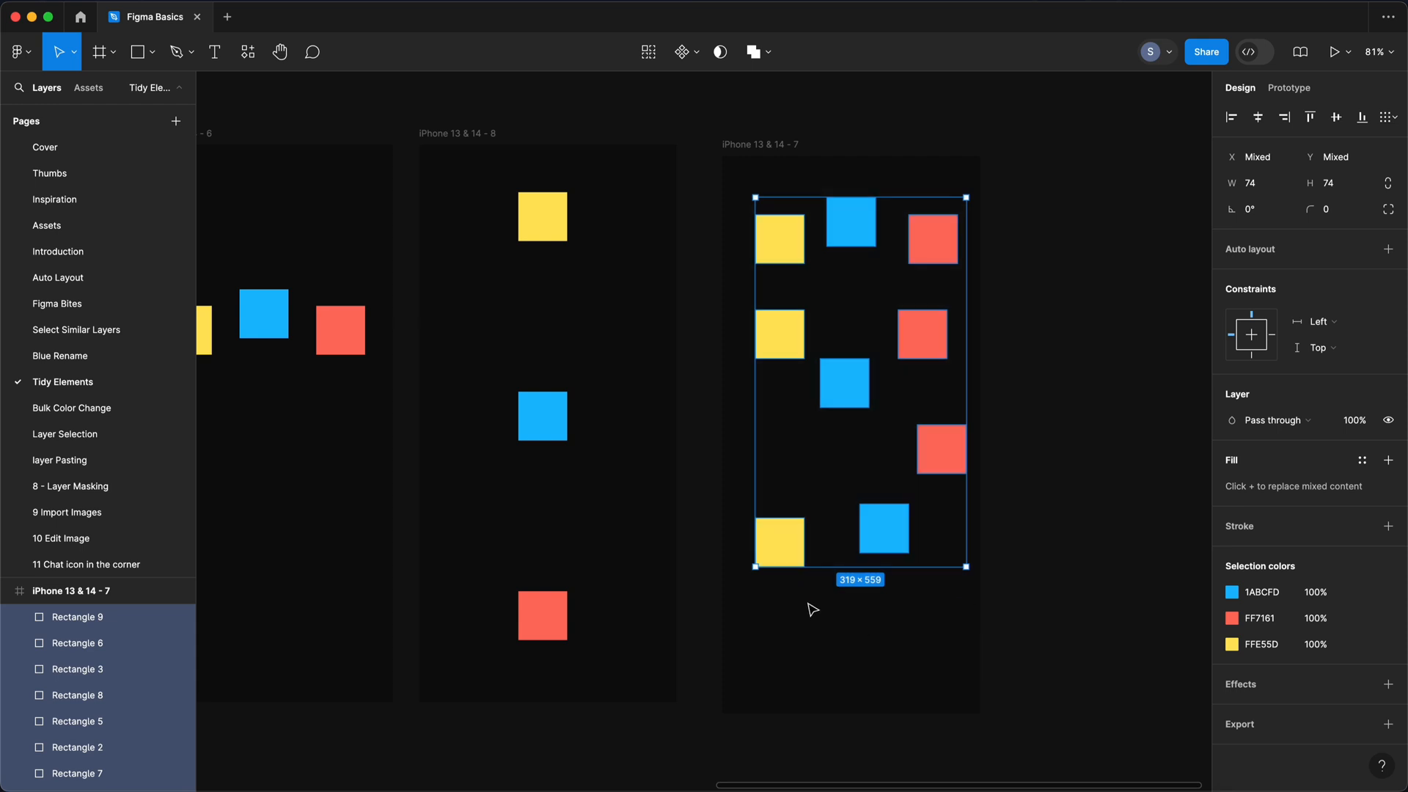
pyautogui.moveTo(958, 557)
pyautogui.click(953, 555)
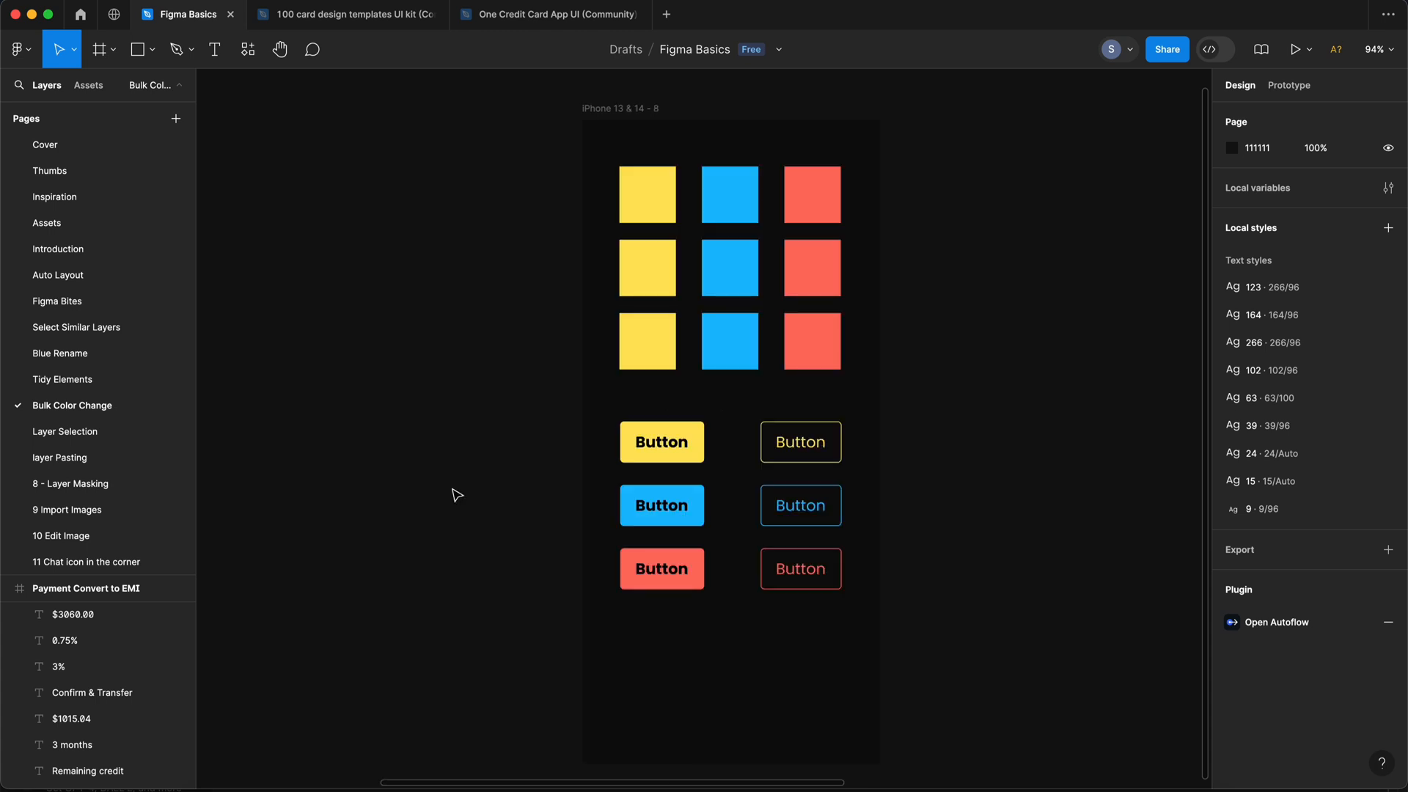
pyautogui.moveTo(602, 151); pyautogui.dragTo(674, 377)
pyautogui.moveTo(718, 142); pyautogui.dragTo(751, 373)
pyautogui.moveTo(820, 148); pyautogui.dragTo(854, 364)
pyautogui.click(840, 389)
pyautogui.moveTo(600, 403); pyautogui.dragTo(871, 640)
pyautogui.click(787, 652)
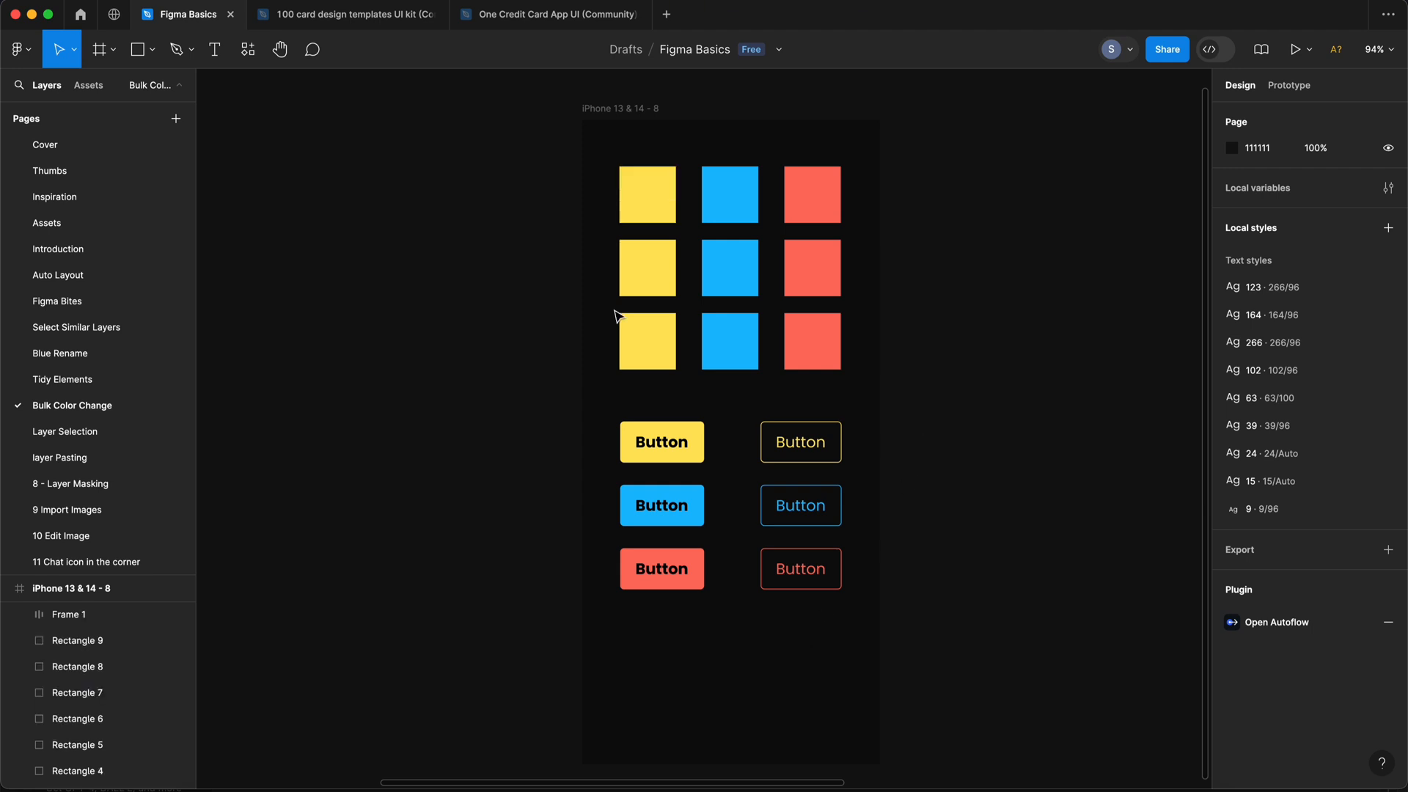
# Check the fill and stroke colours of the yellow squares and yellow buttons one by one, without changing them
pyautogui.click(646, 209)
pyautogui.click(1233, 443)
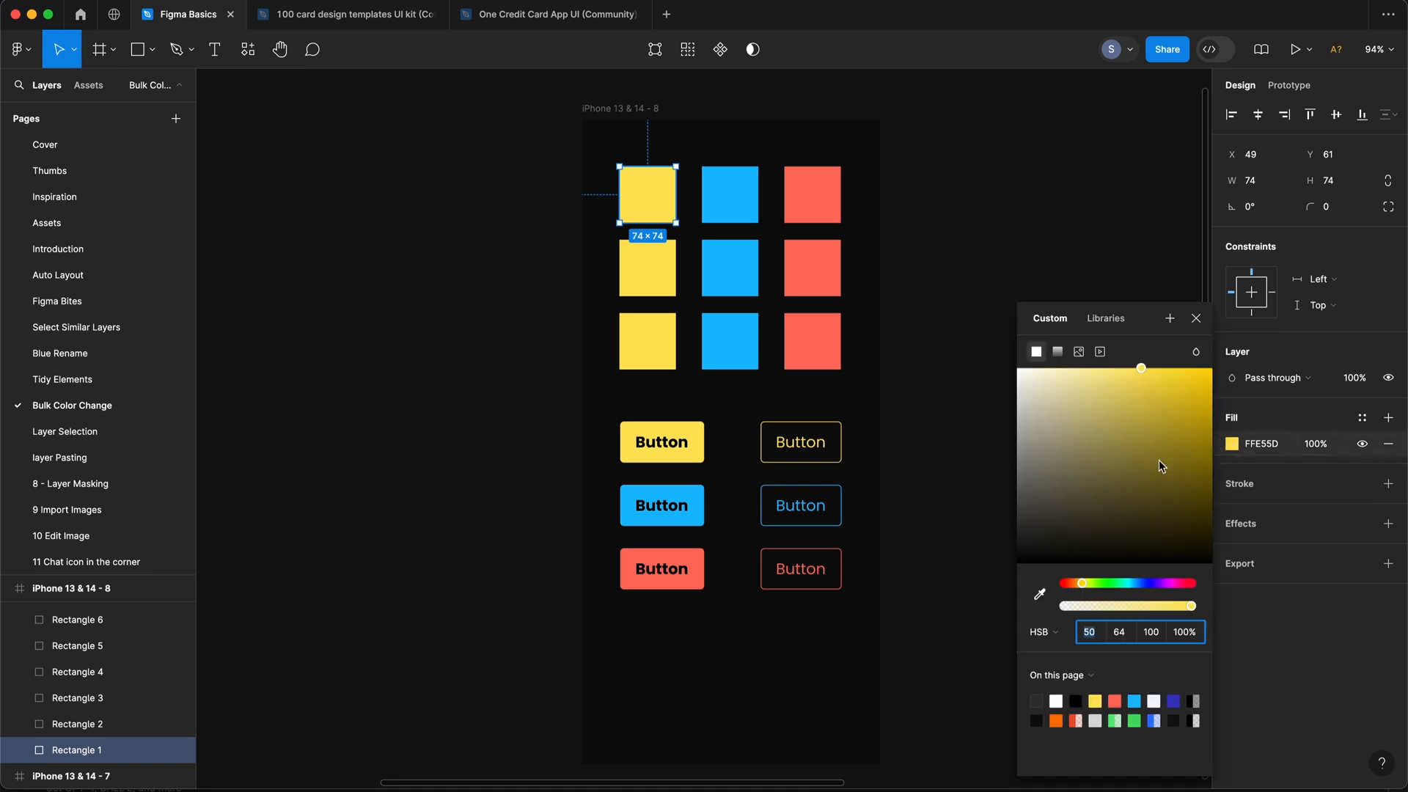
pyautogui.click(1197, 317)
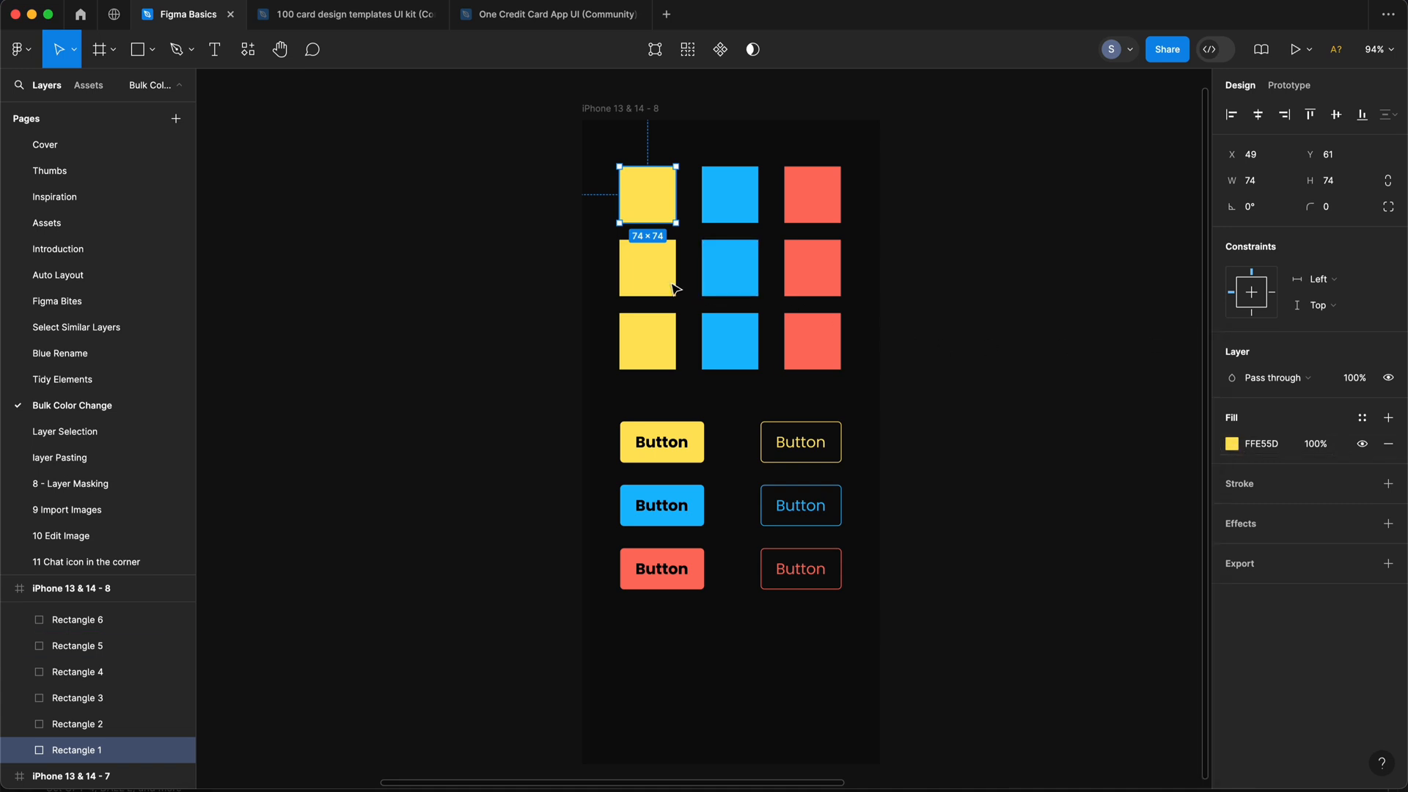
pyautogui.click(668, 287)
pyautogui.click(636, 349)
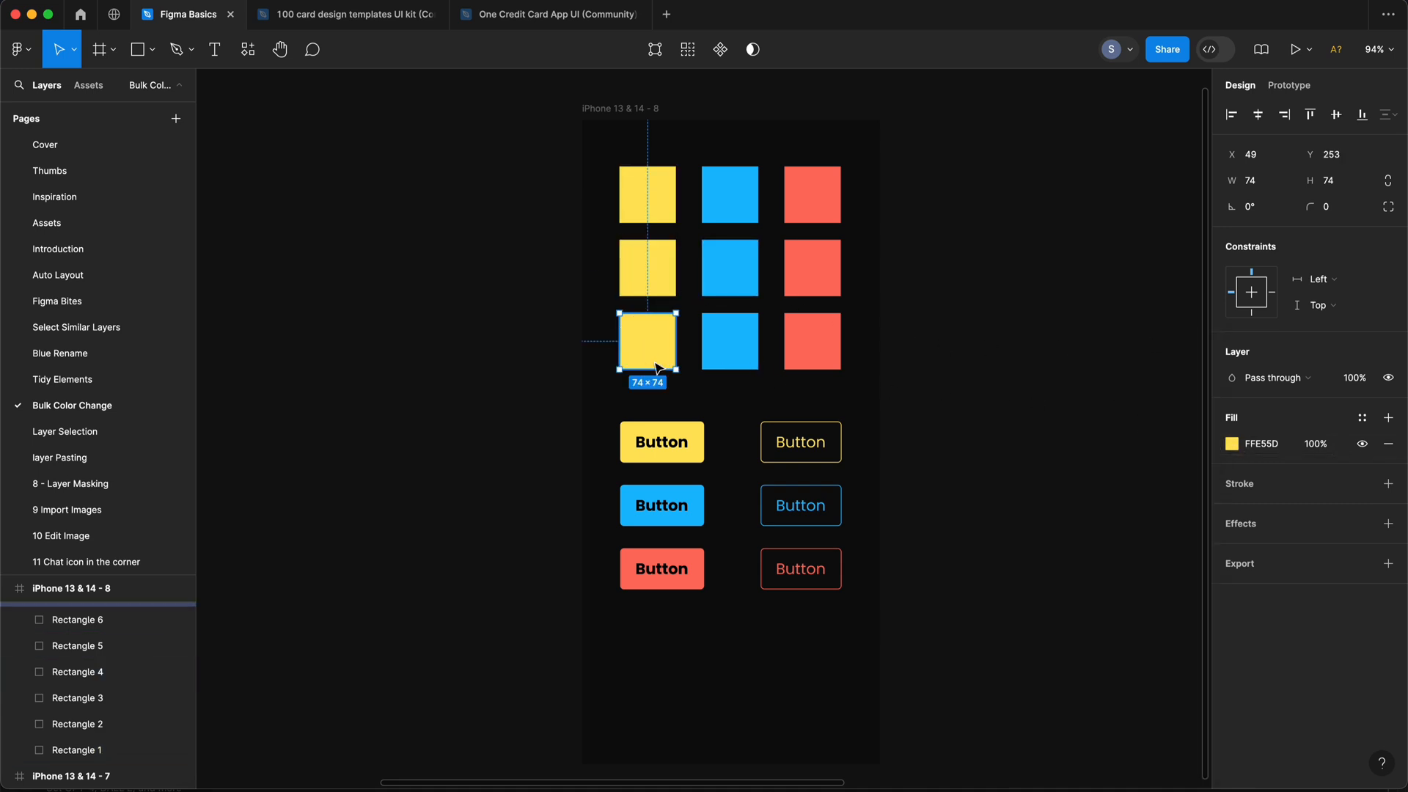
pyautogui.click(694, 439)
pyautogui.click(829, 440)
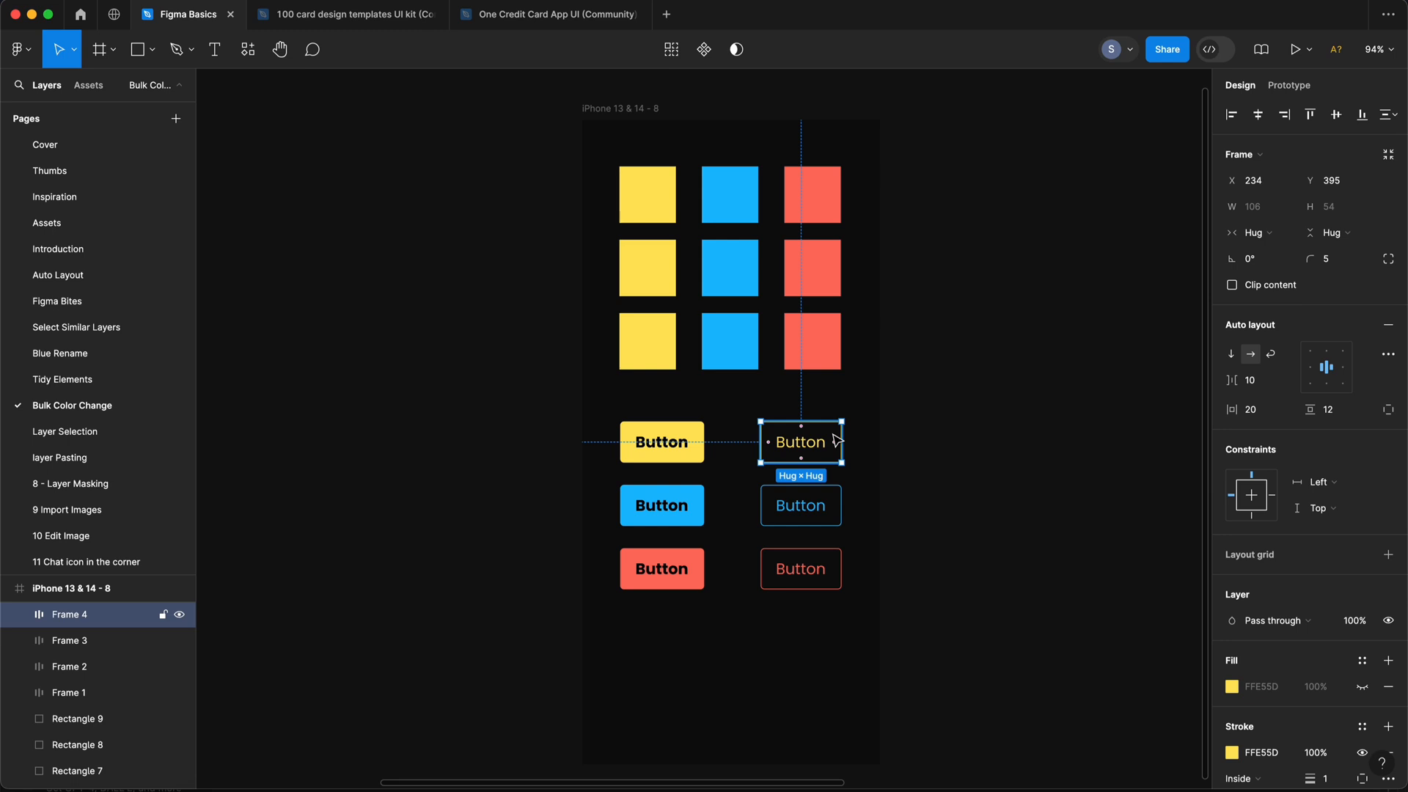
pyautogui.click(922, 417)
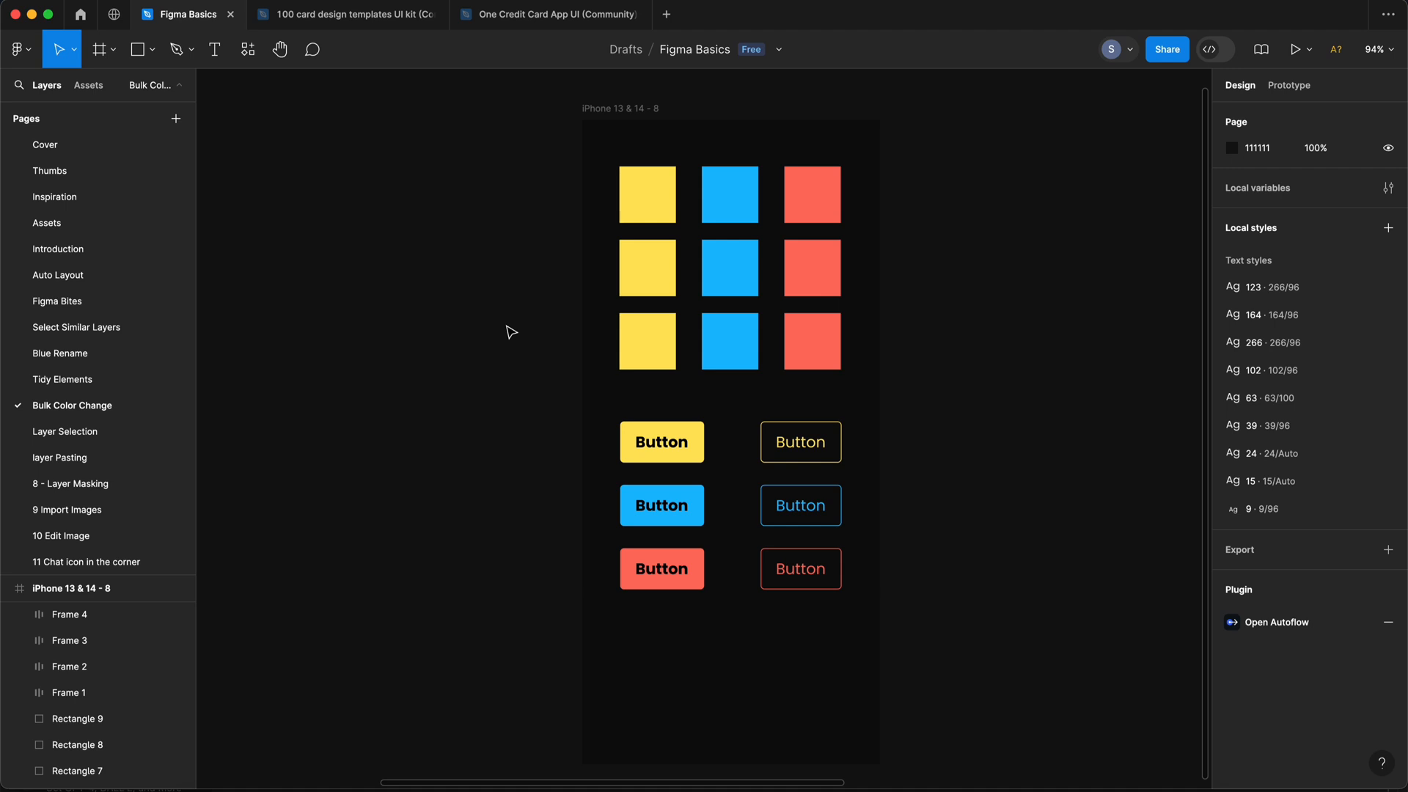
# Show all selection colours of the iPhone 13 & 14 - 8 frame, replace yellow FFE55D with green 49AC47 throughout, and deselect the frame
pyautogui.click(607, 117)
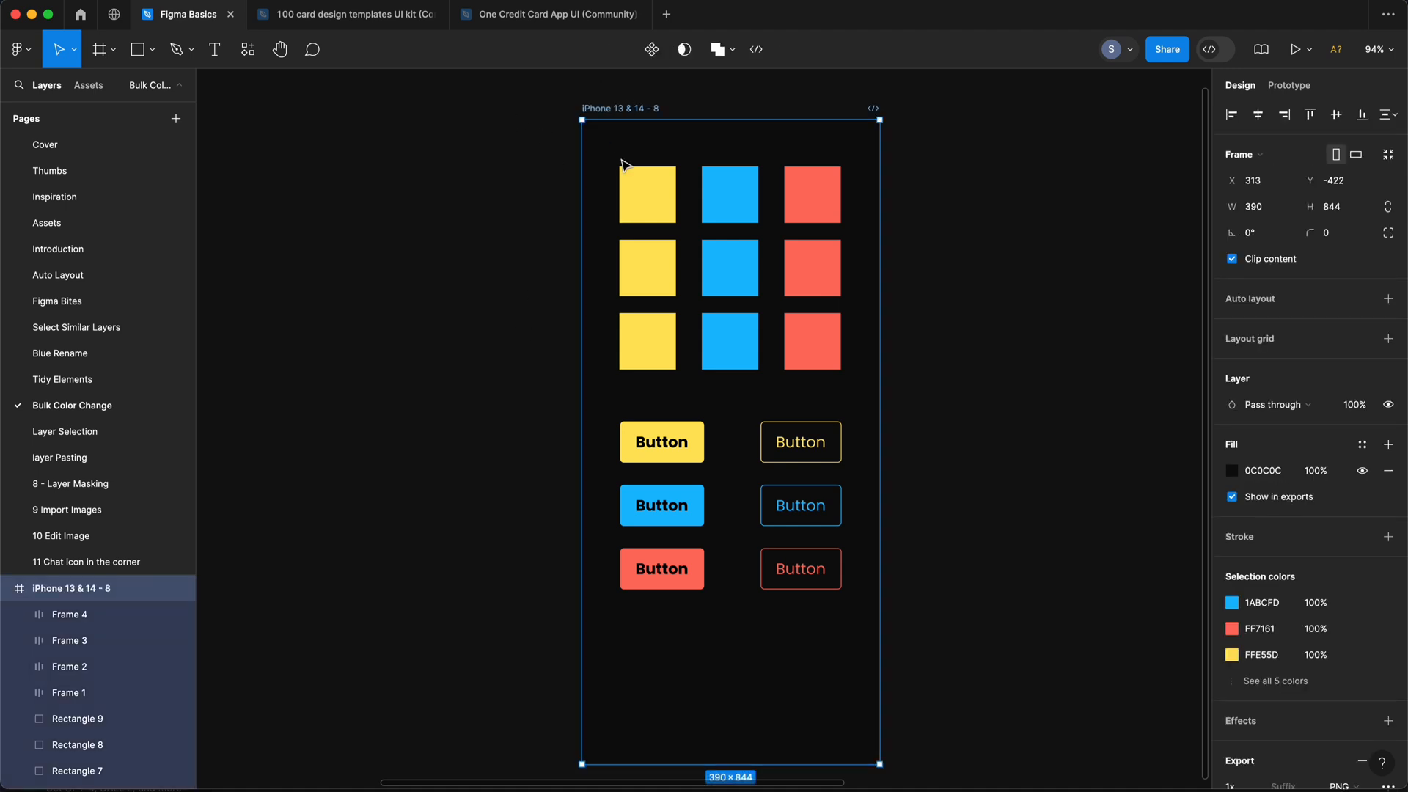
pyautogui.scroll(-3, 1374, 566)
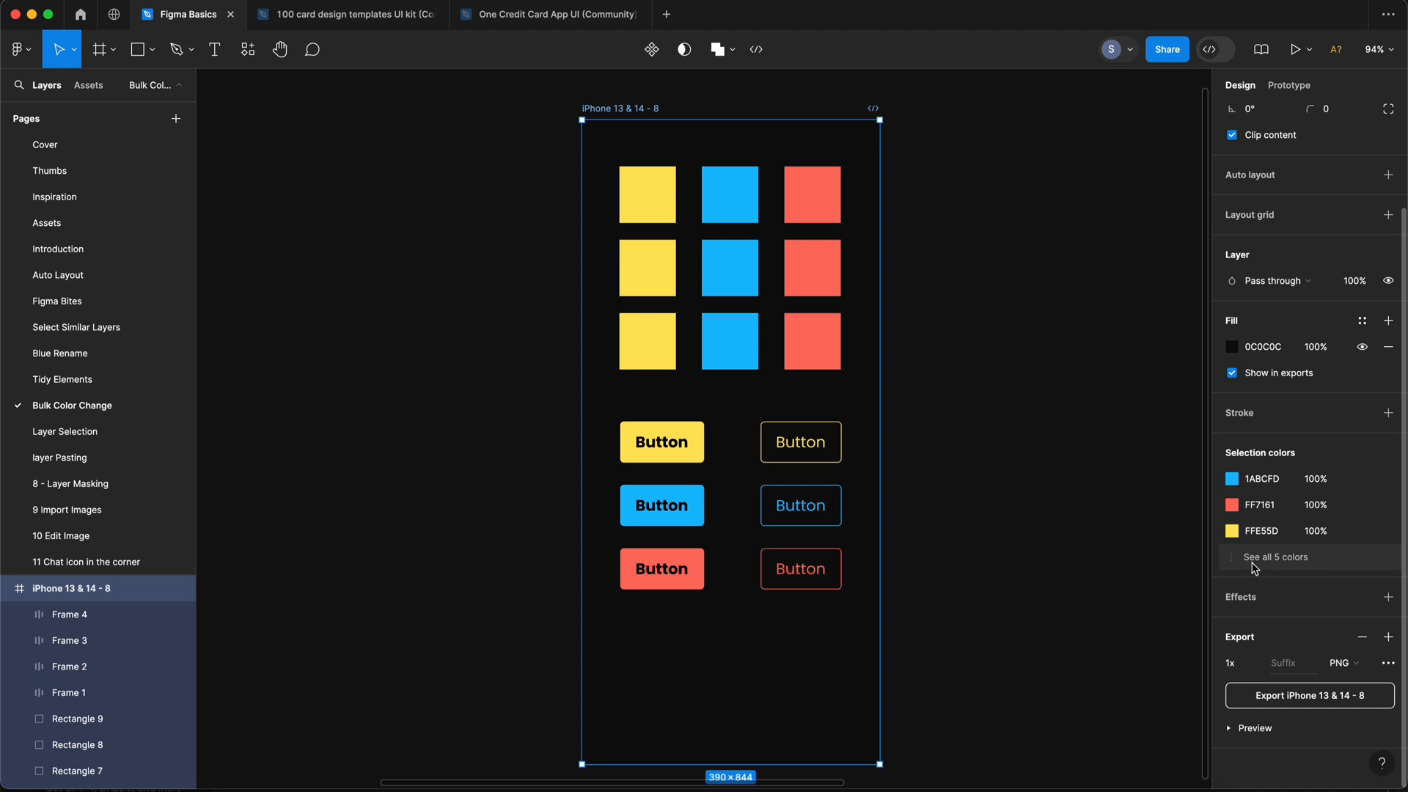
pyautogui.click(1292, 567)
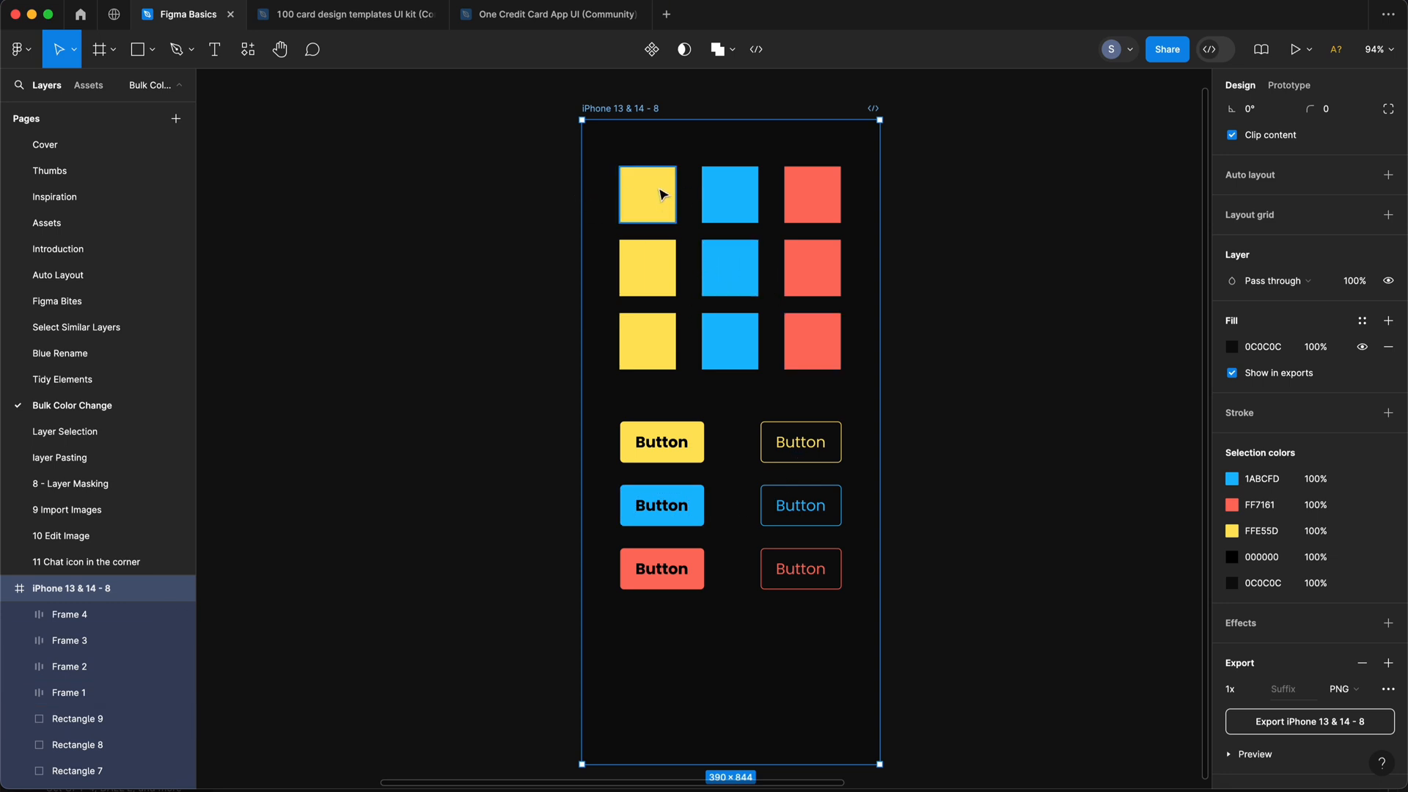
pyautogui.scroll(-1, 1284, 451)
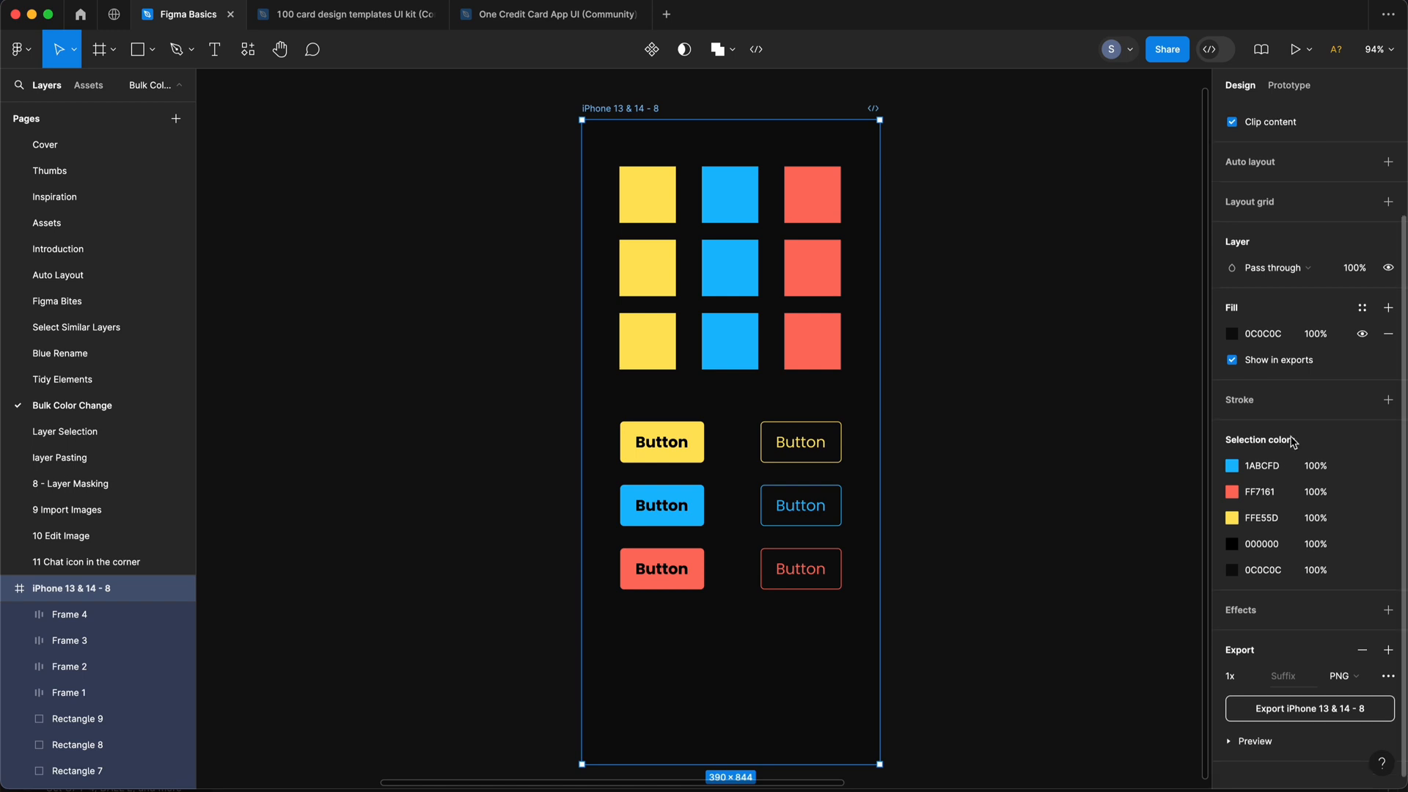
pyautogui.click(1235, 519)
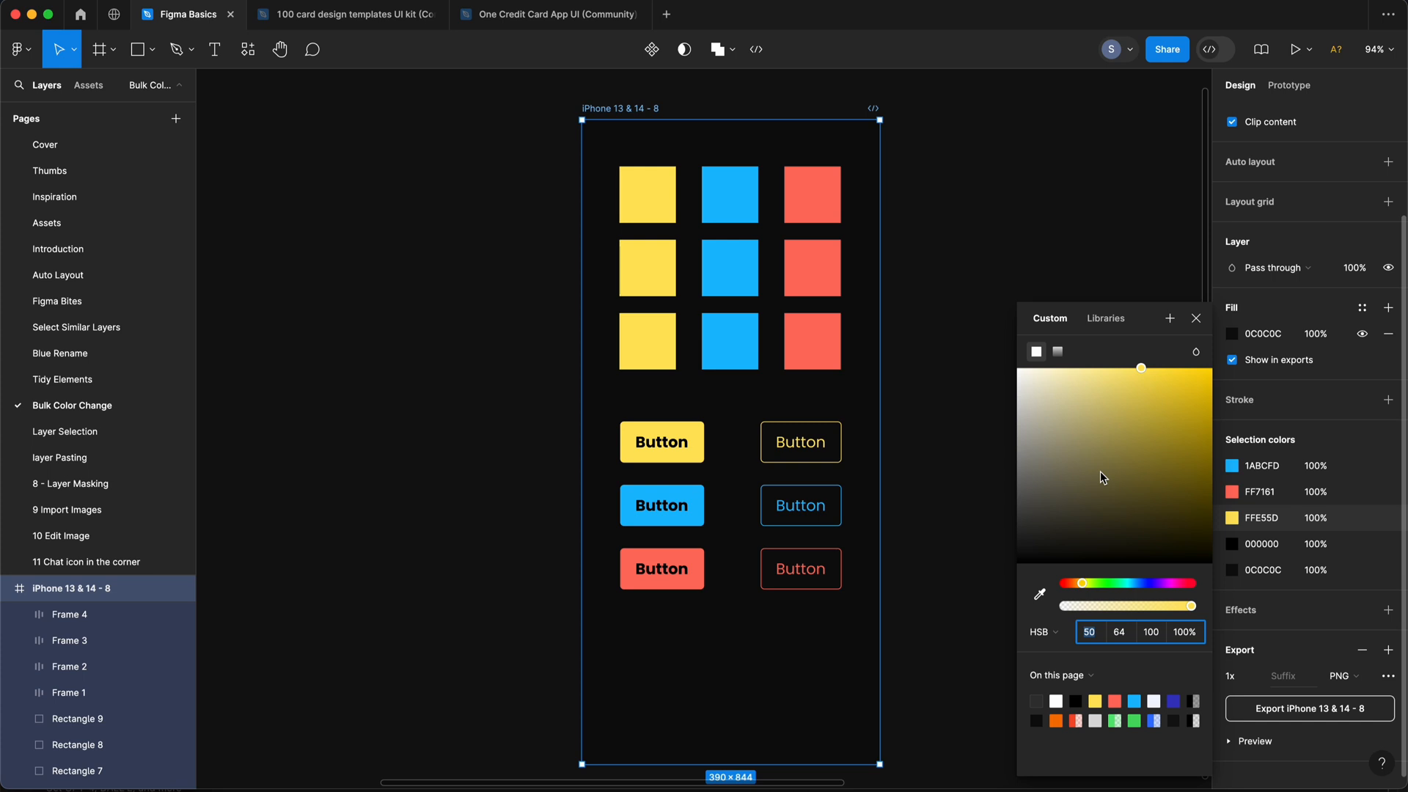
pyautogui.moveTo(1083, 584); pyautogui.dragTo(1107, 587)
pyautogui.moveTo(1157, 447); pyautogui.dragTo(1137, 442)
pyautogui.press('Escape')
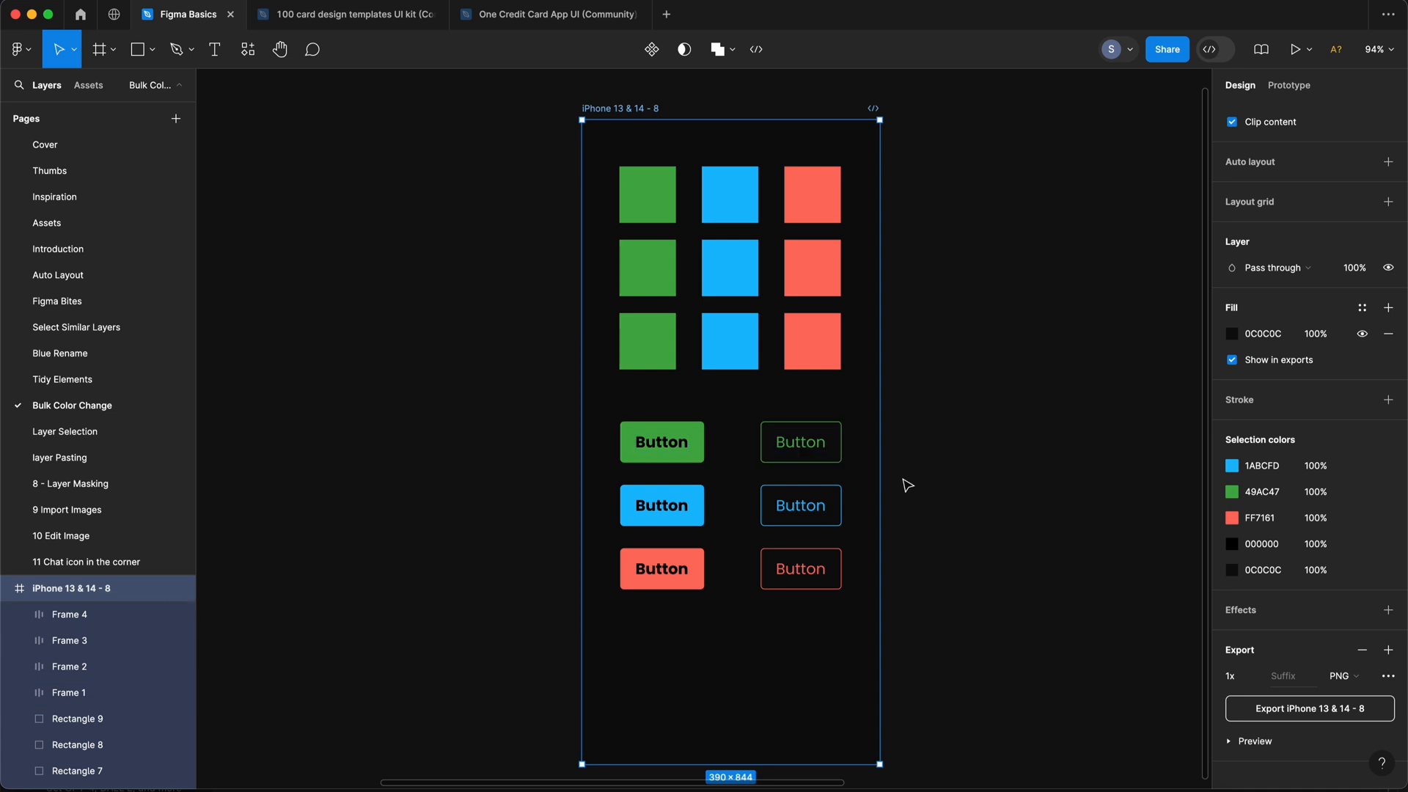
pyautogui.click(909, 444)
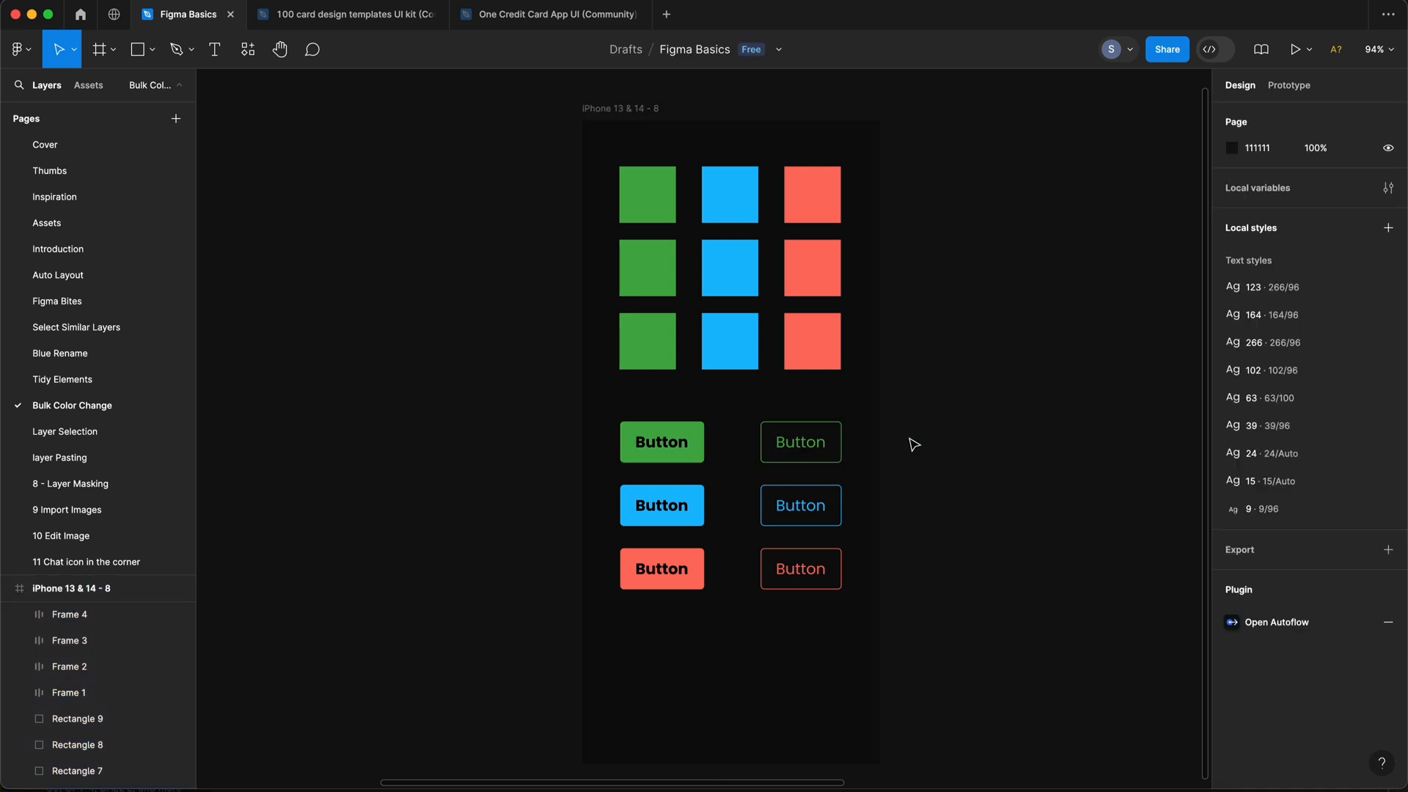
# Replace blue 1ABCFD with orange F38535 throughout the frame using its selection colours
pyautogui.click(683, 163)
pyautogui.scroll(-3, 1361, 597)
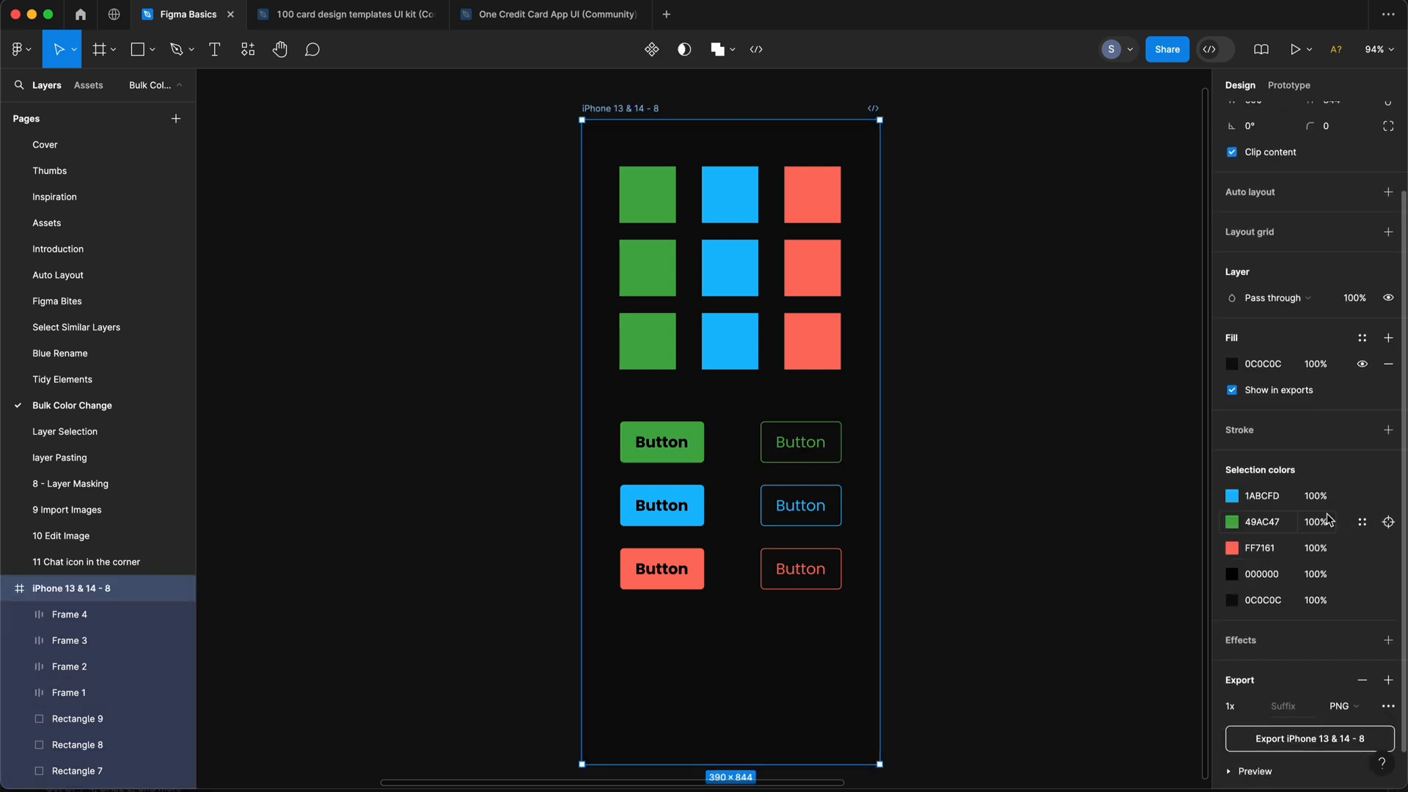
pyautogui.click(1232, 496)
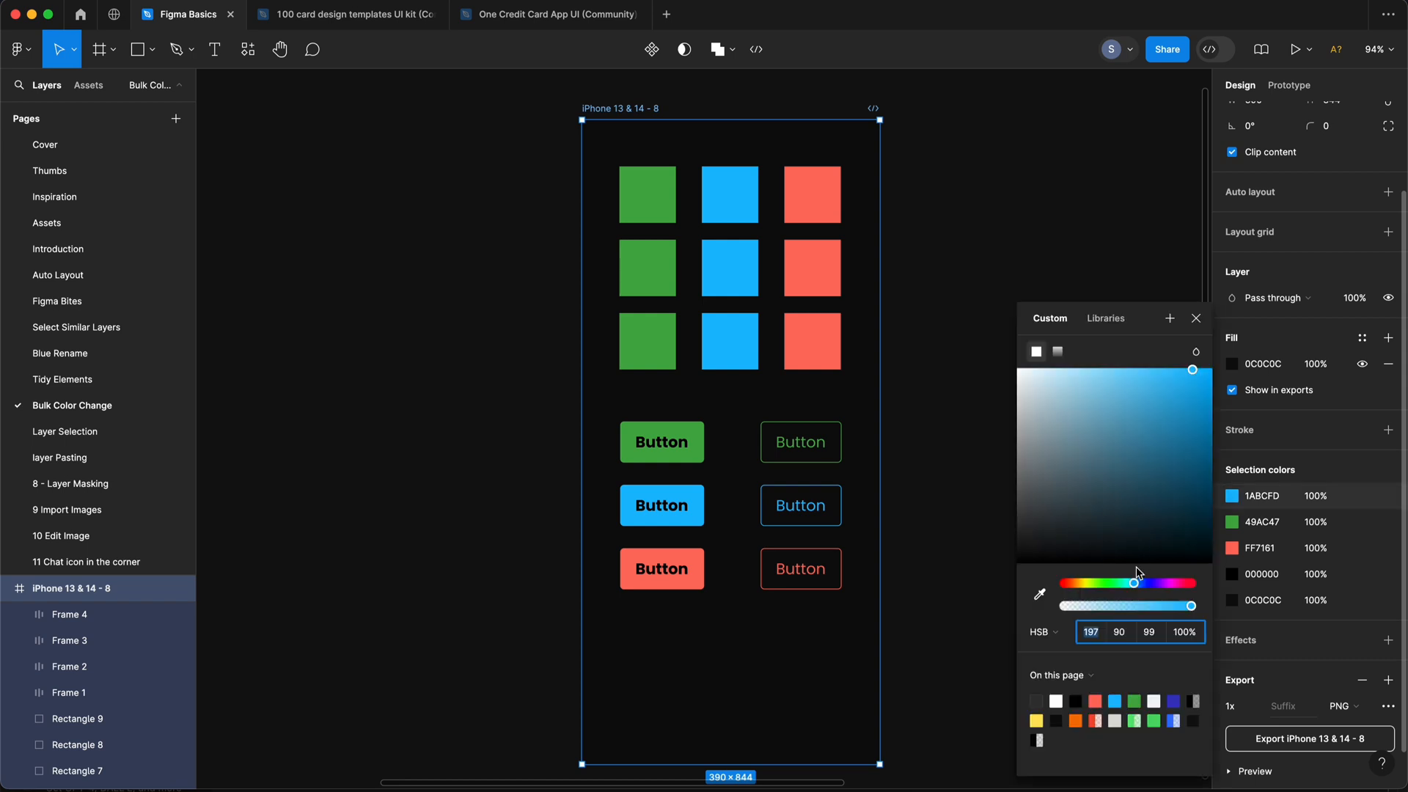
pyautogui.moveTo(1136, 584); pyautogui.dragTo(1160, 586)
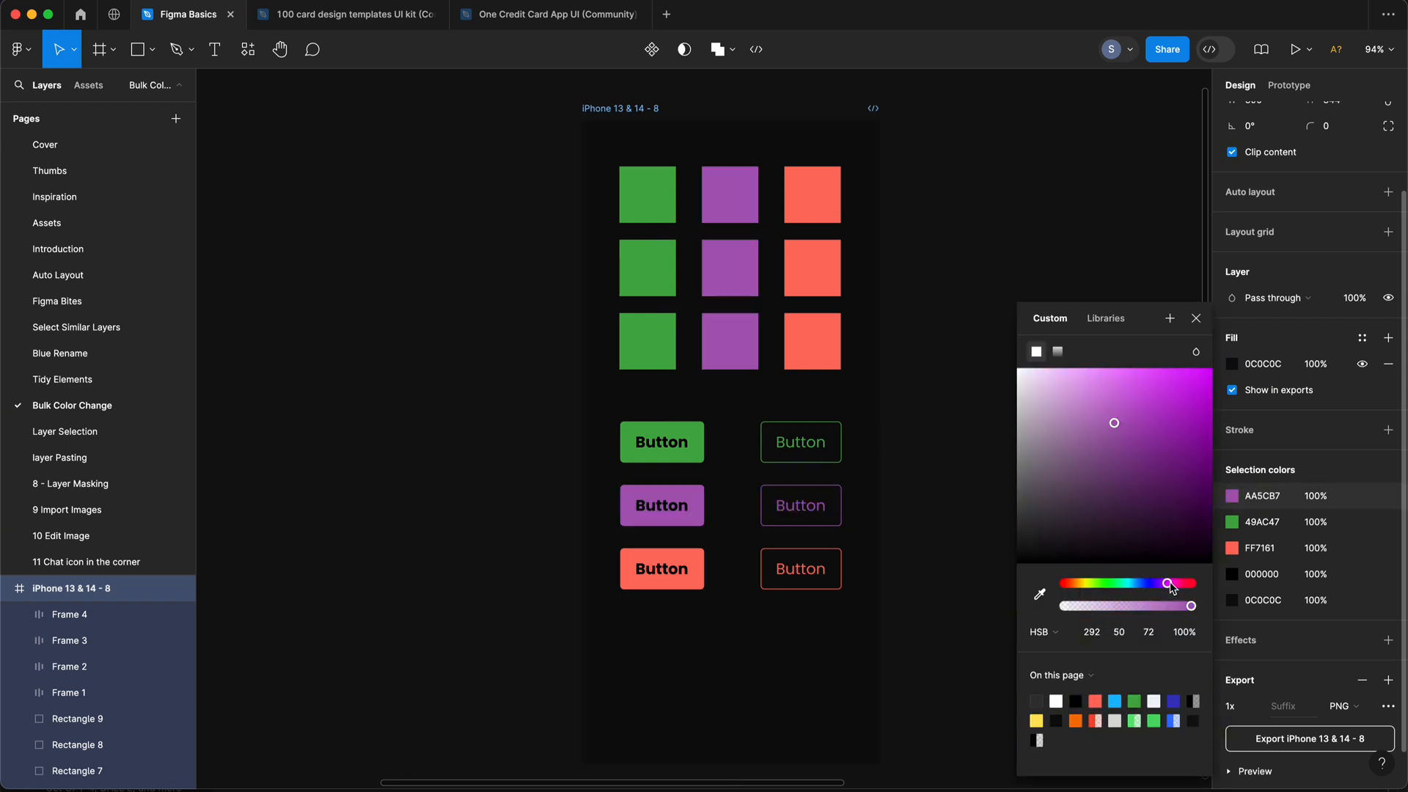
pyautogui.moveTo(1170, 584); pyautogui.dragTo(1179, 585)
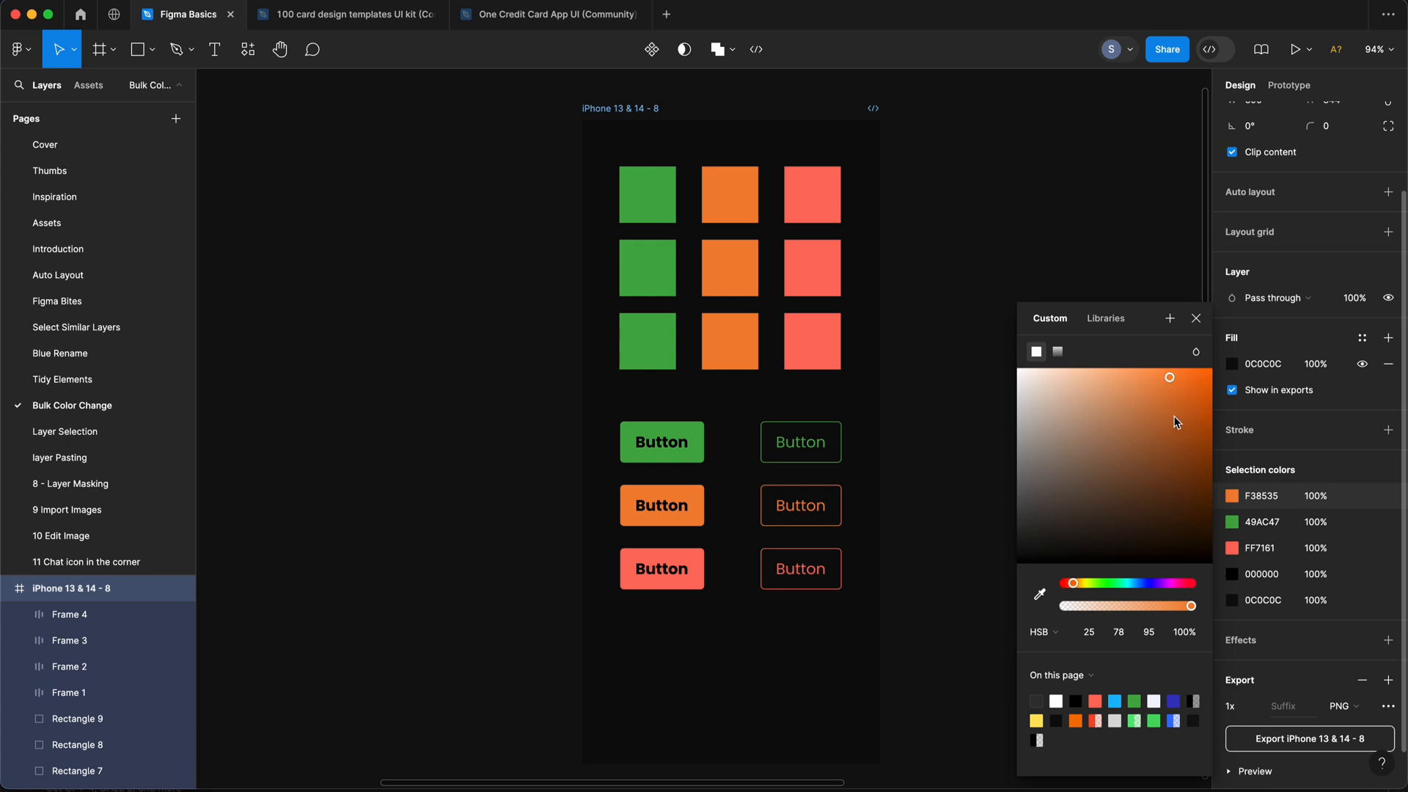
pyautogui.press('Escape')
# Replace red FF7161 with yellow-green D8DB38 throughout the frame using its selection colours
pyautogui.click(1233, 548)
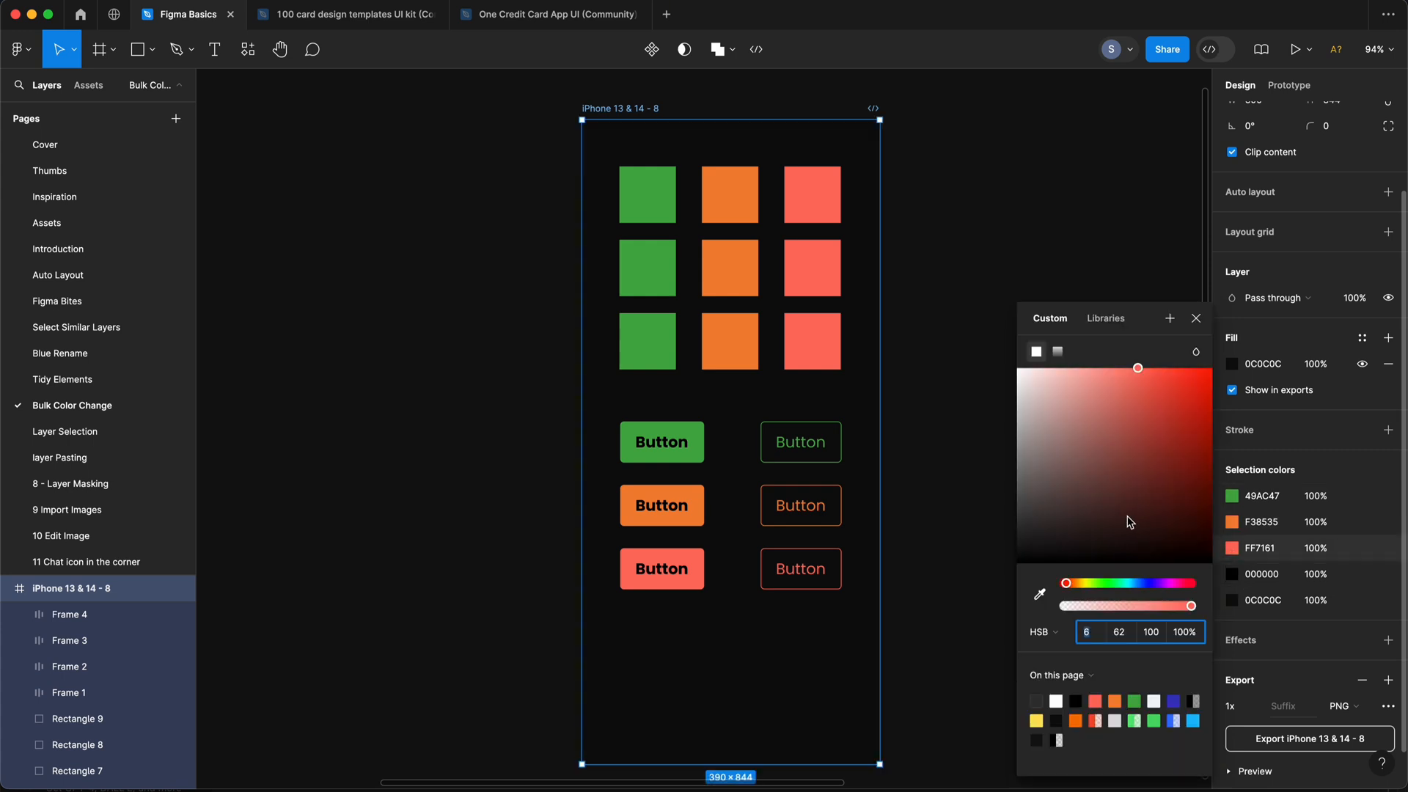
pyautogui.moveTo(1067, 584); pyautogui.dragTo(1087, 587)
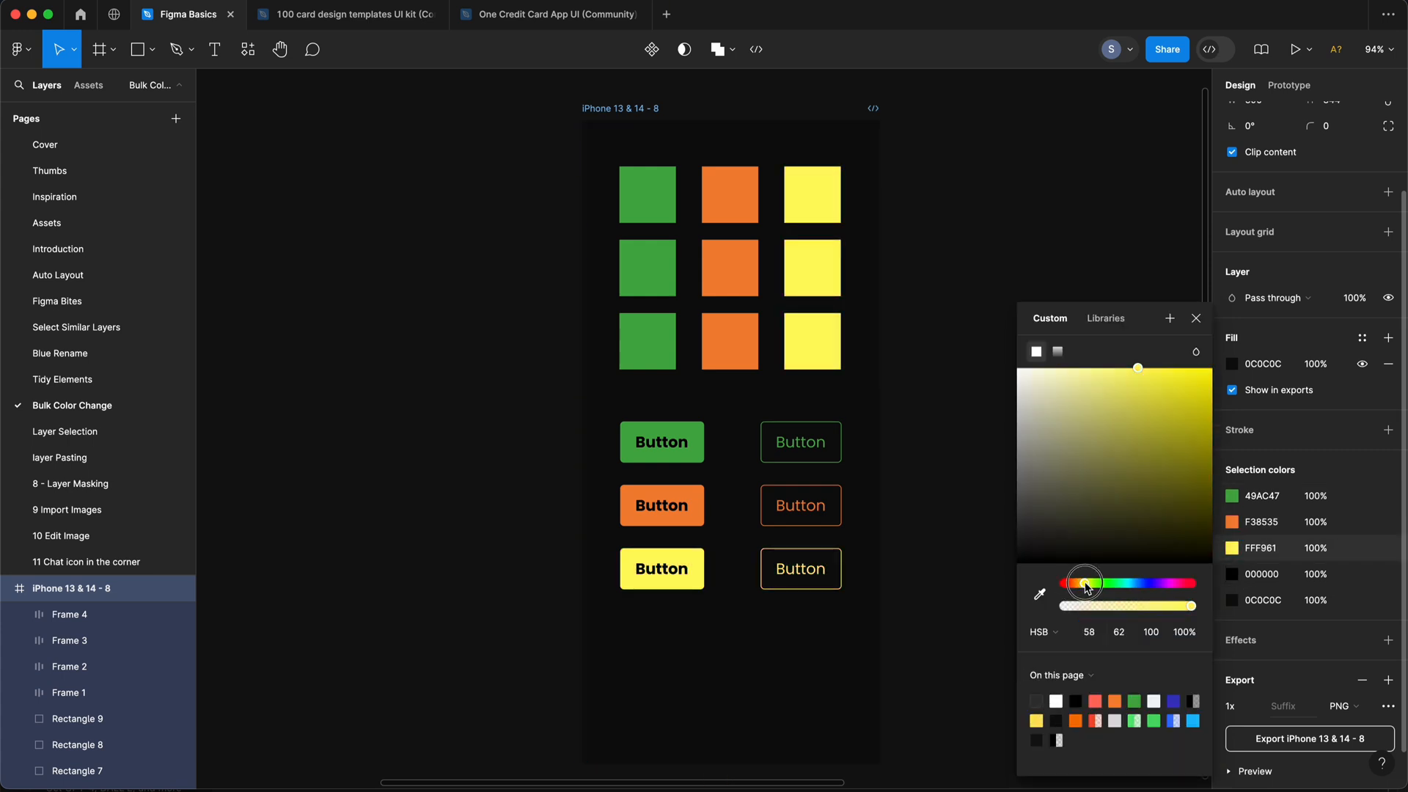
pyautogui.click(1162, 396)
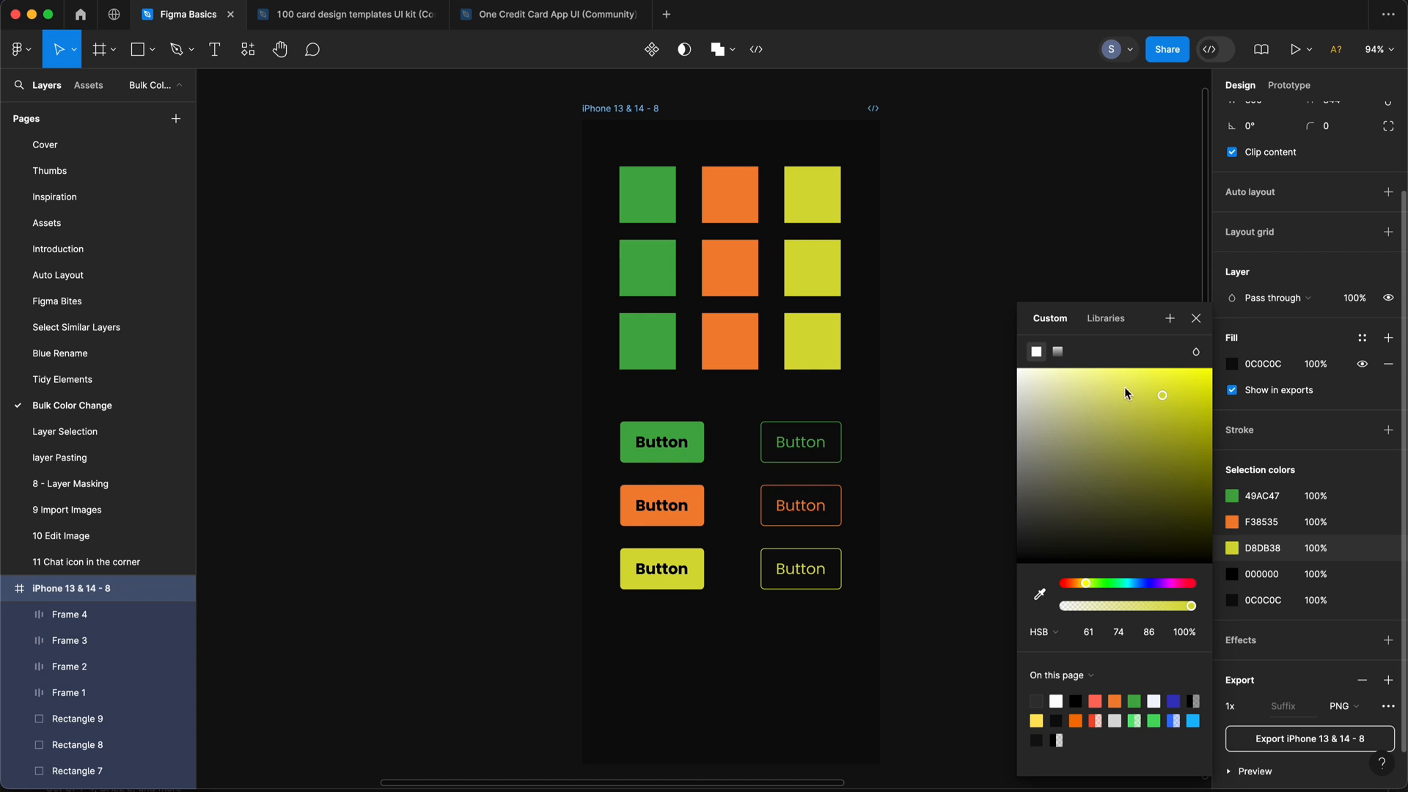
pyautogui.press('Escape')
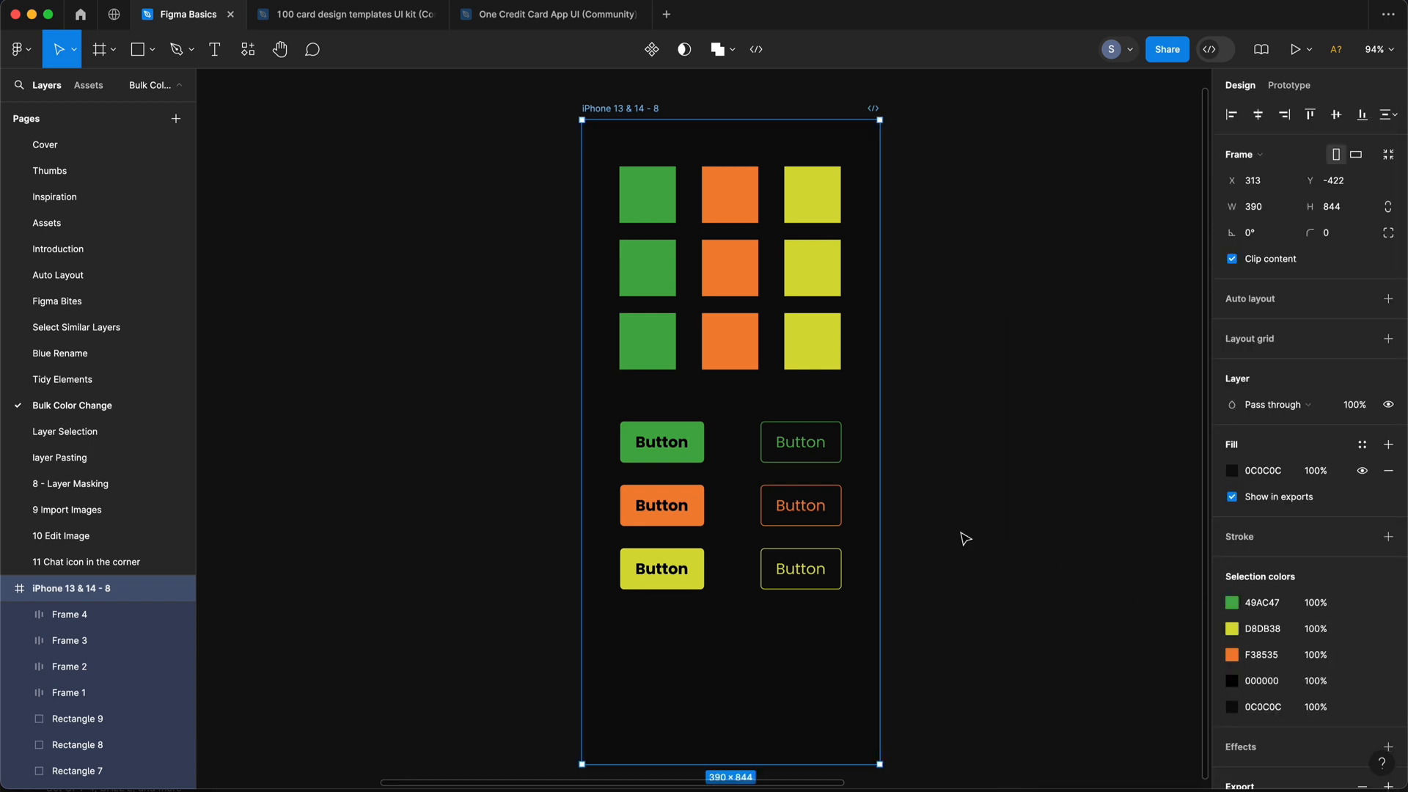
pyautogui.moveTo(682, 449); pyautogui.dragTo(487, 452)
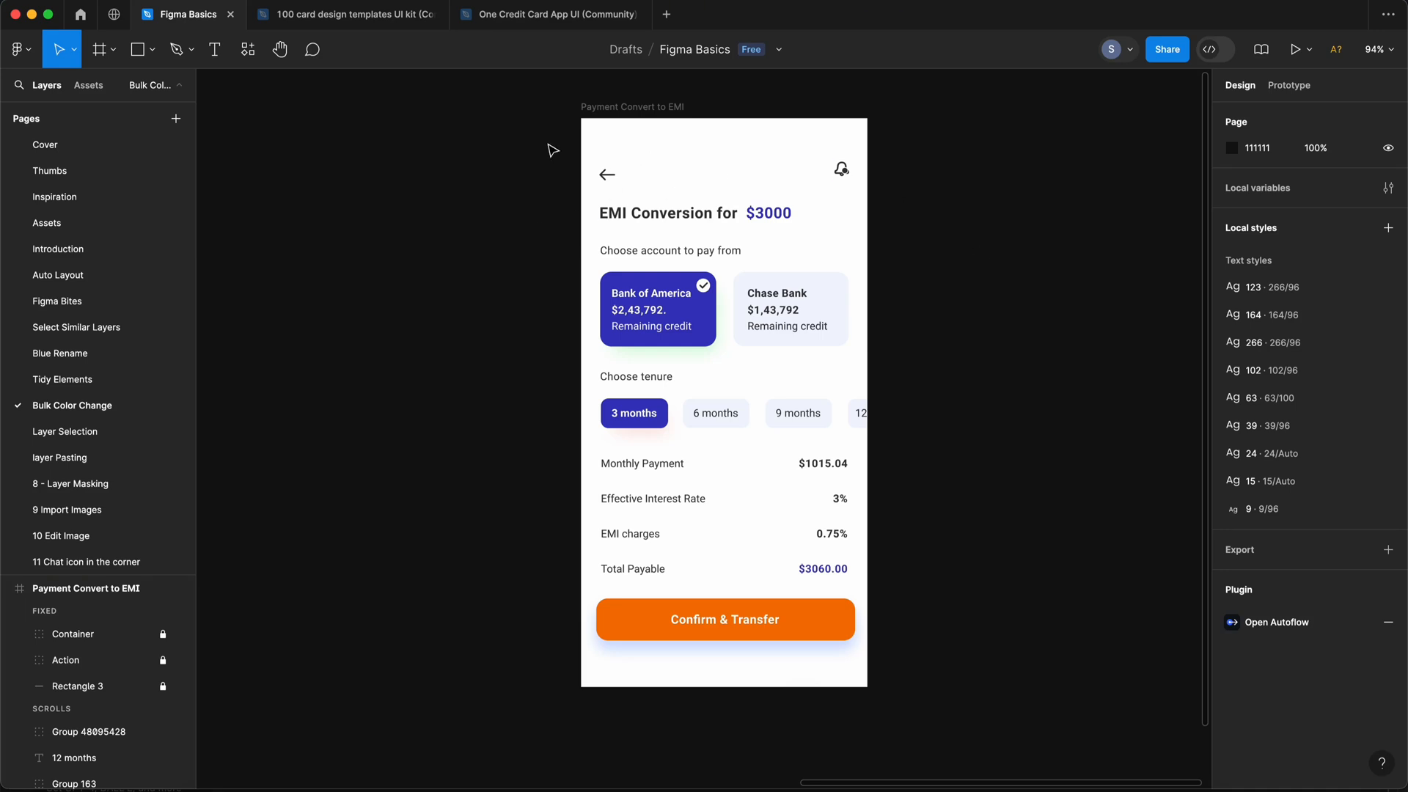
# Select the Payment Convert to EMI frame and show all of its selection colours
pyautogui.click(608, 111)
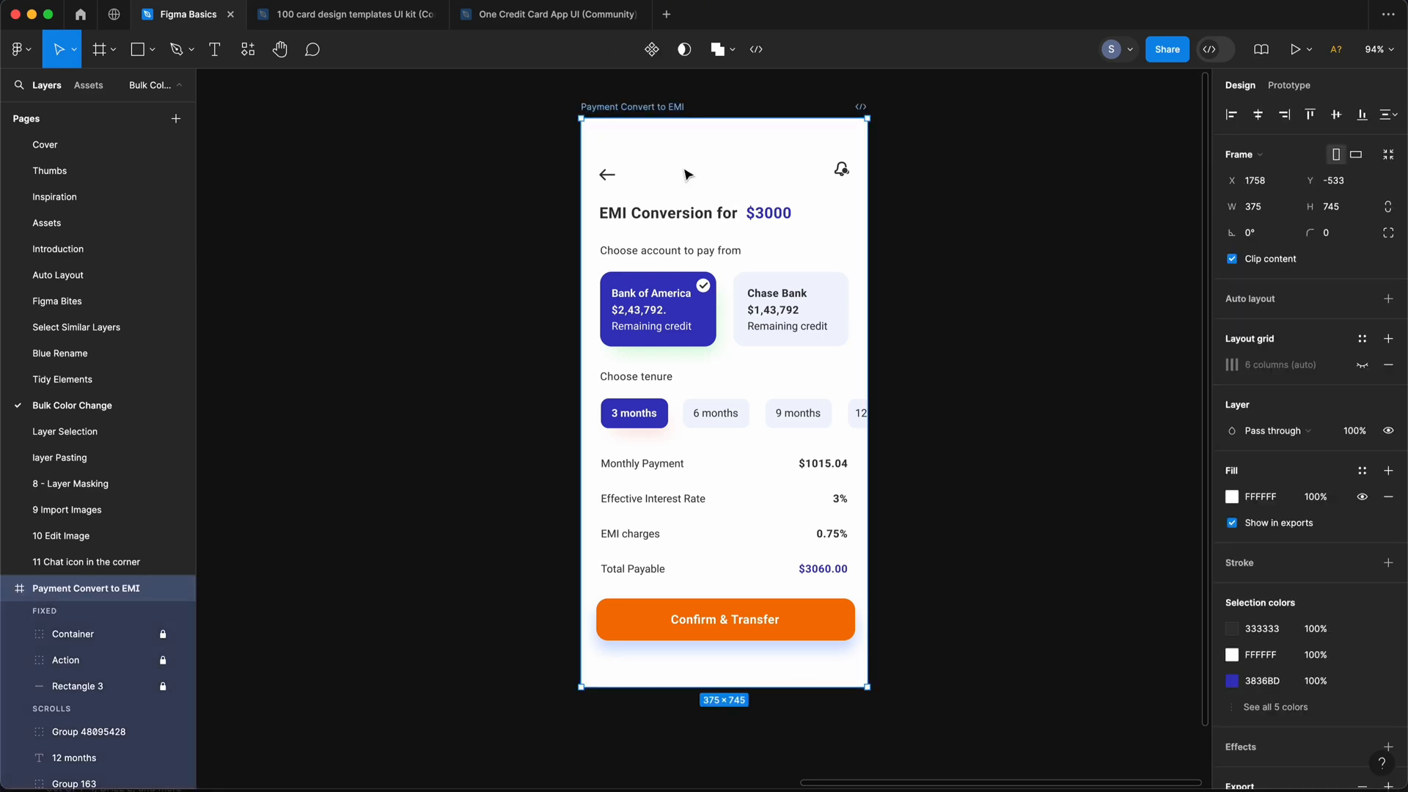
pyautogui.scroll(-2, 1284, 557)
pyautogui.click(1284, 557)
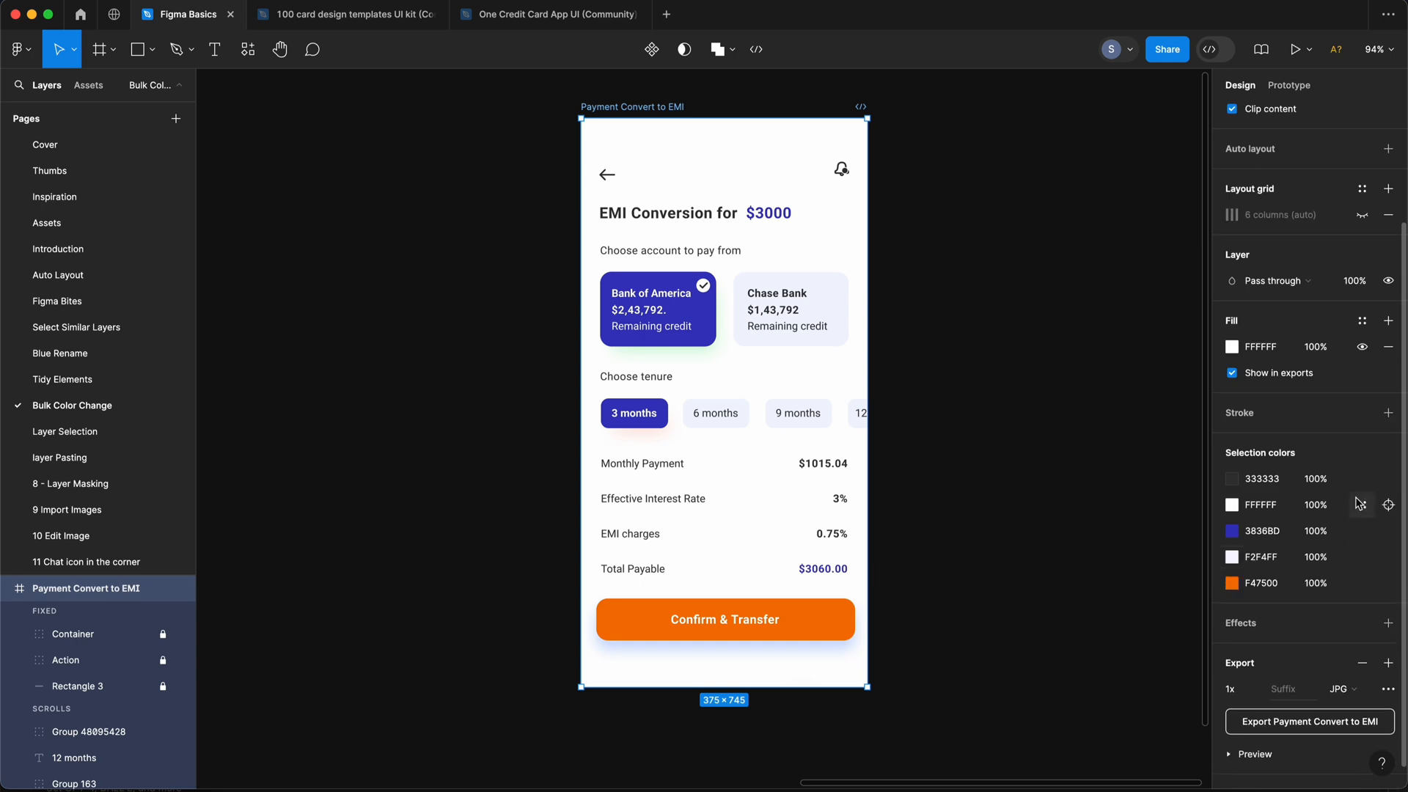
pyautogui.scroll(-1, 1324, 531)
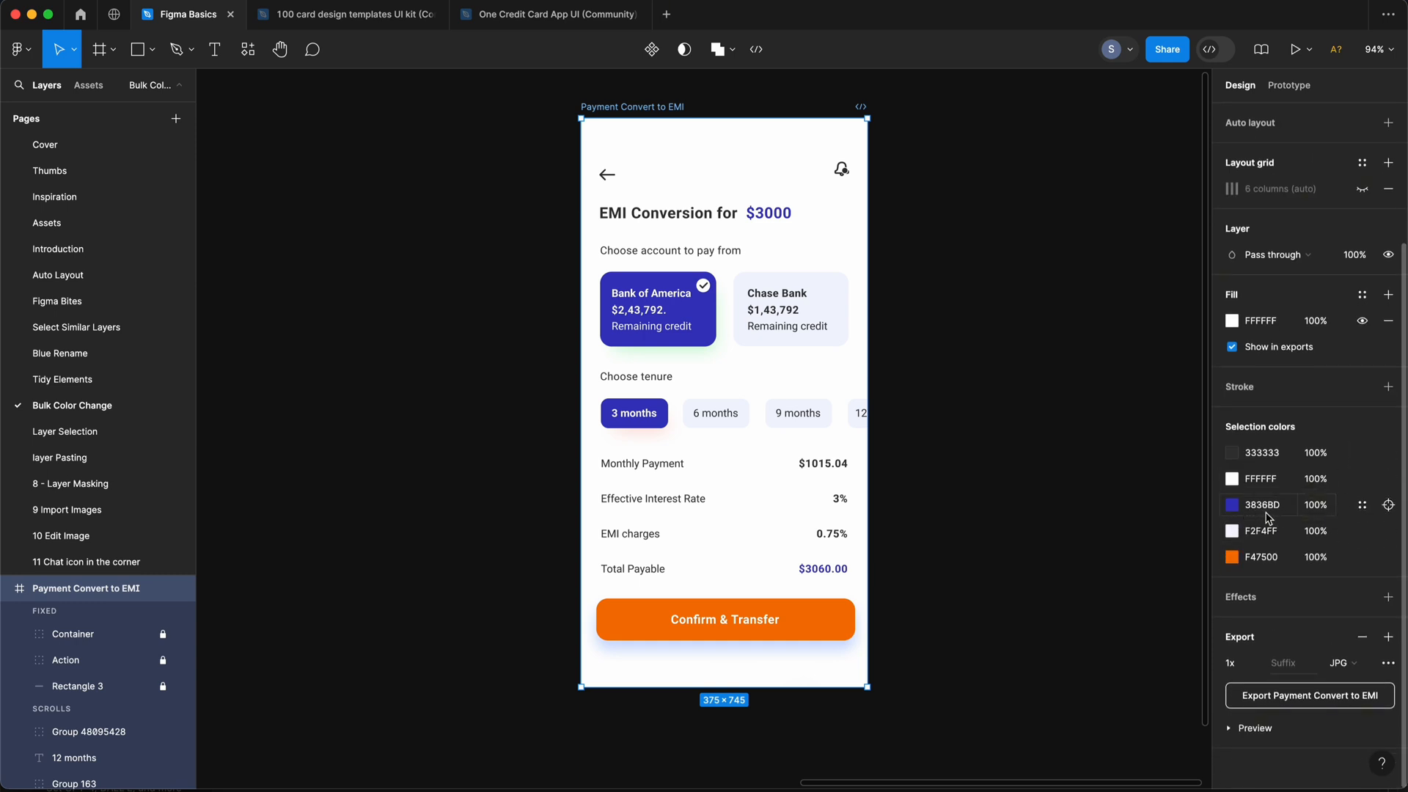
# Change the dark blue selection colour to brighter blue 1381E7 throughout the frame, and deselect everything
pyautogui.click(1236, 510)
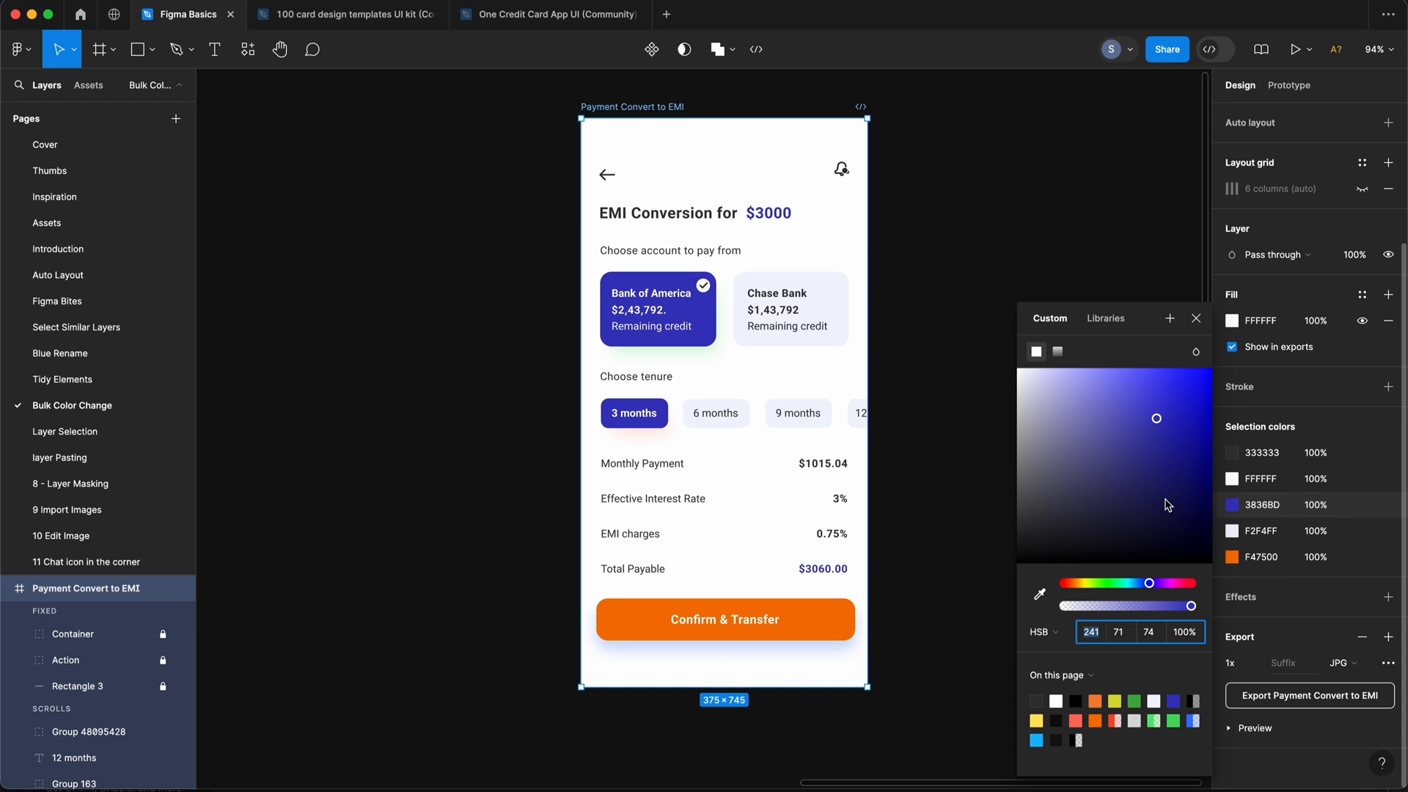
pyautogui.moveTo(1149, 587); pyautogui.dragTo(1139, 587)
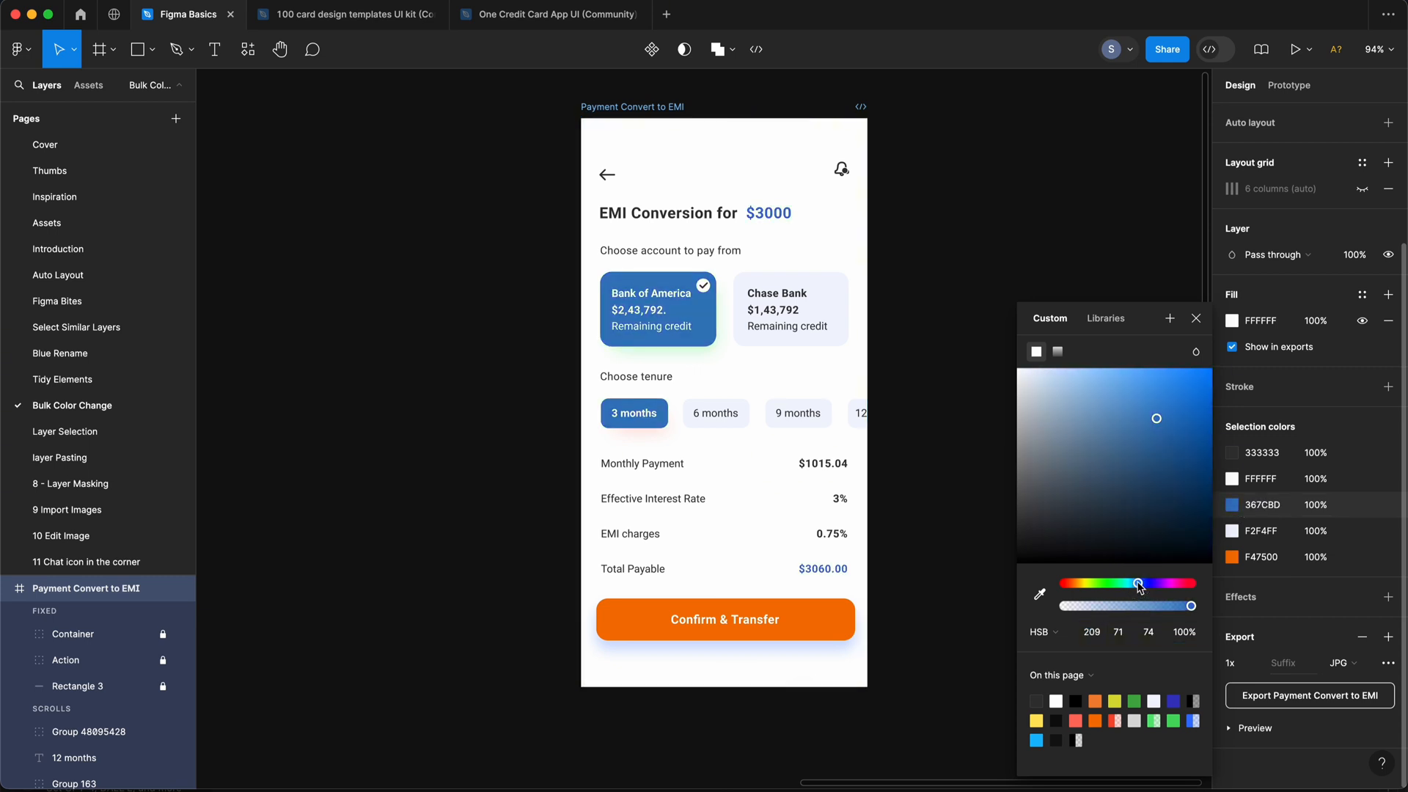
pyautogui.moveTo(1161, 460); pyautogui.dragTo(1196, 386)
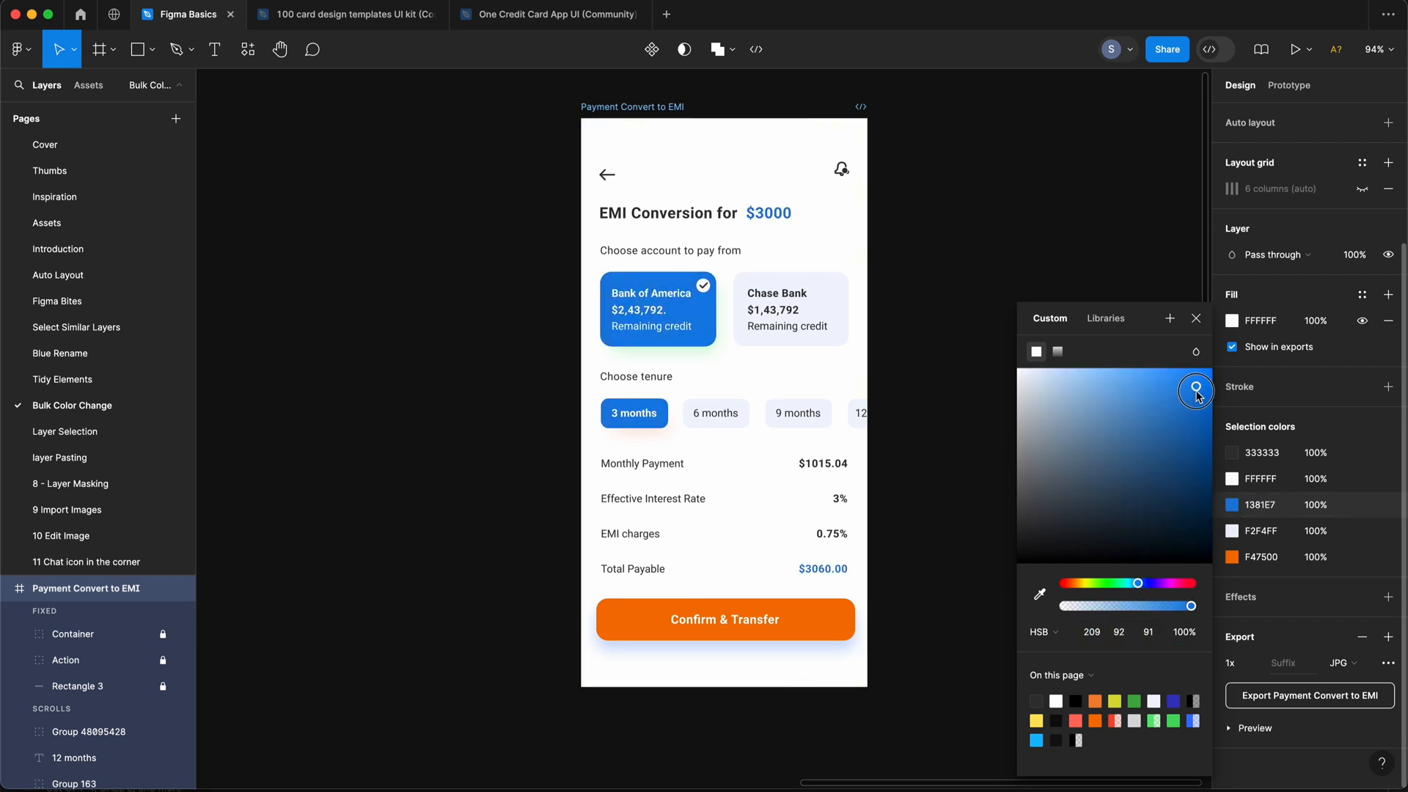
pyautogui.click(1196, 319)
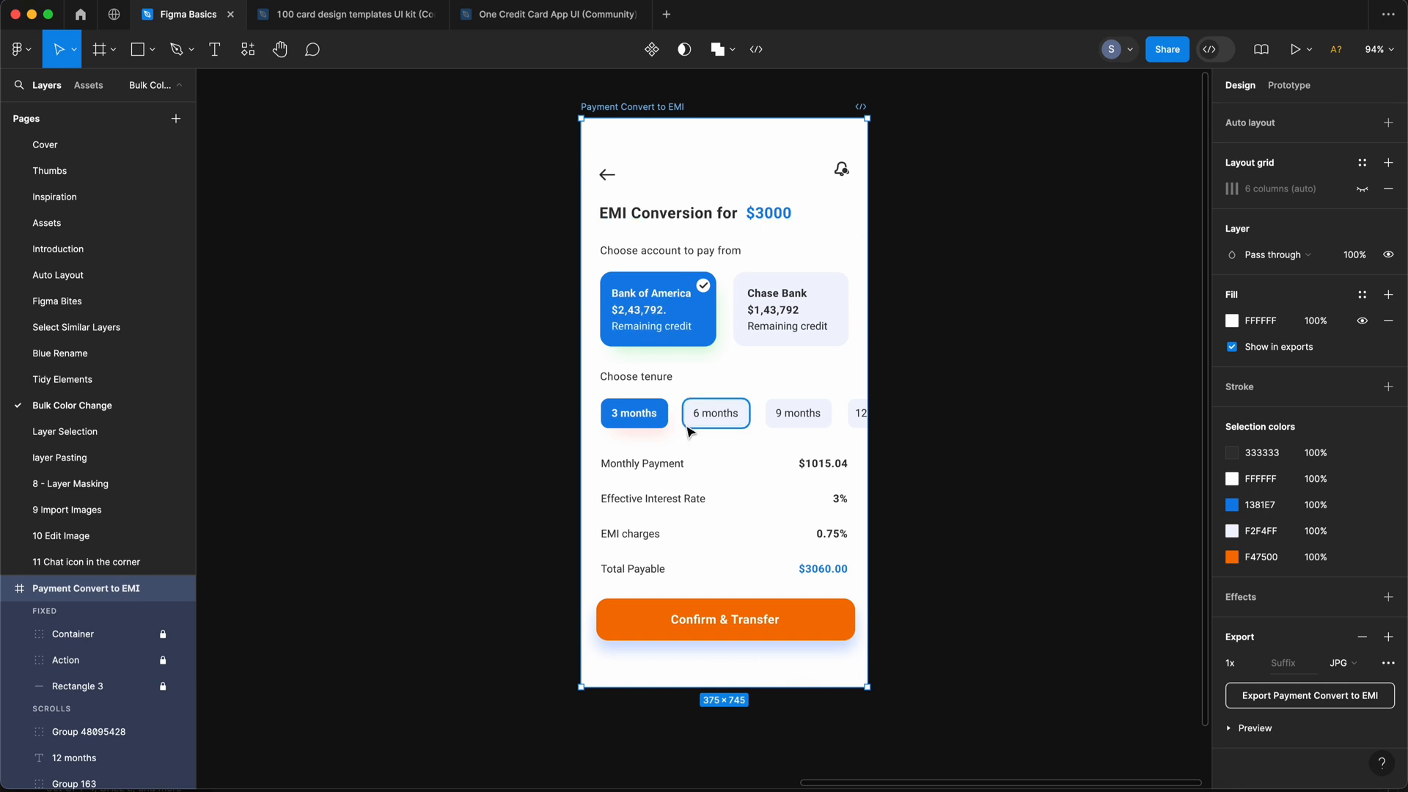
pyautogui.click(677, 302)
pyautogui.click(637, 414)
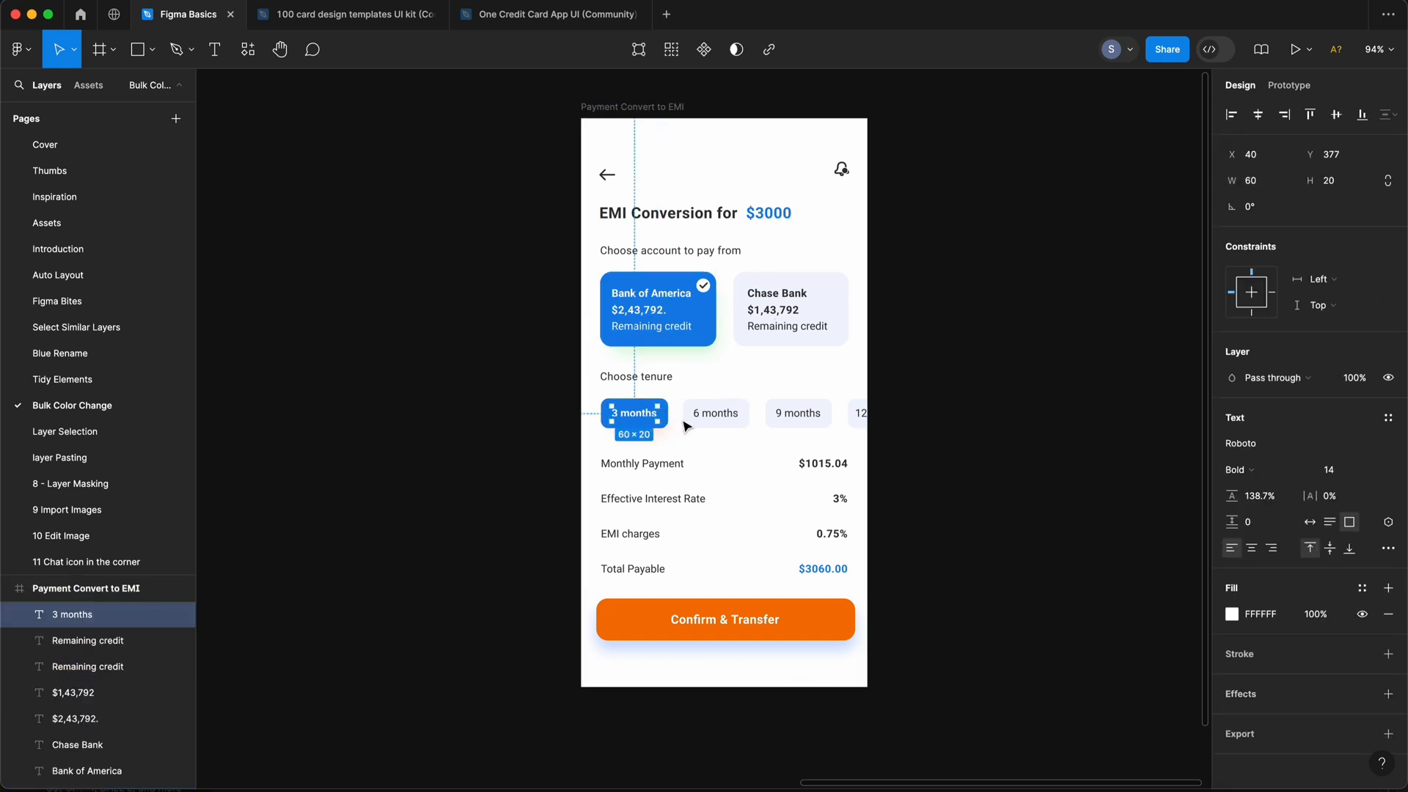
pyautogui.click(845, 572)
pyautogui.click(917, 565)
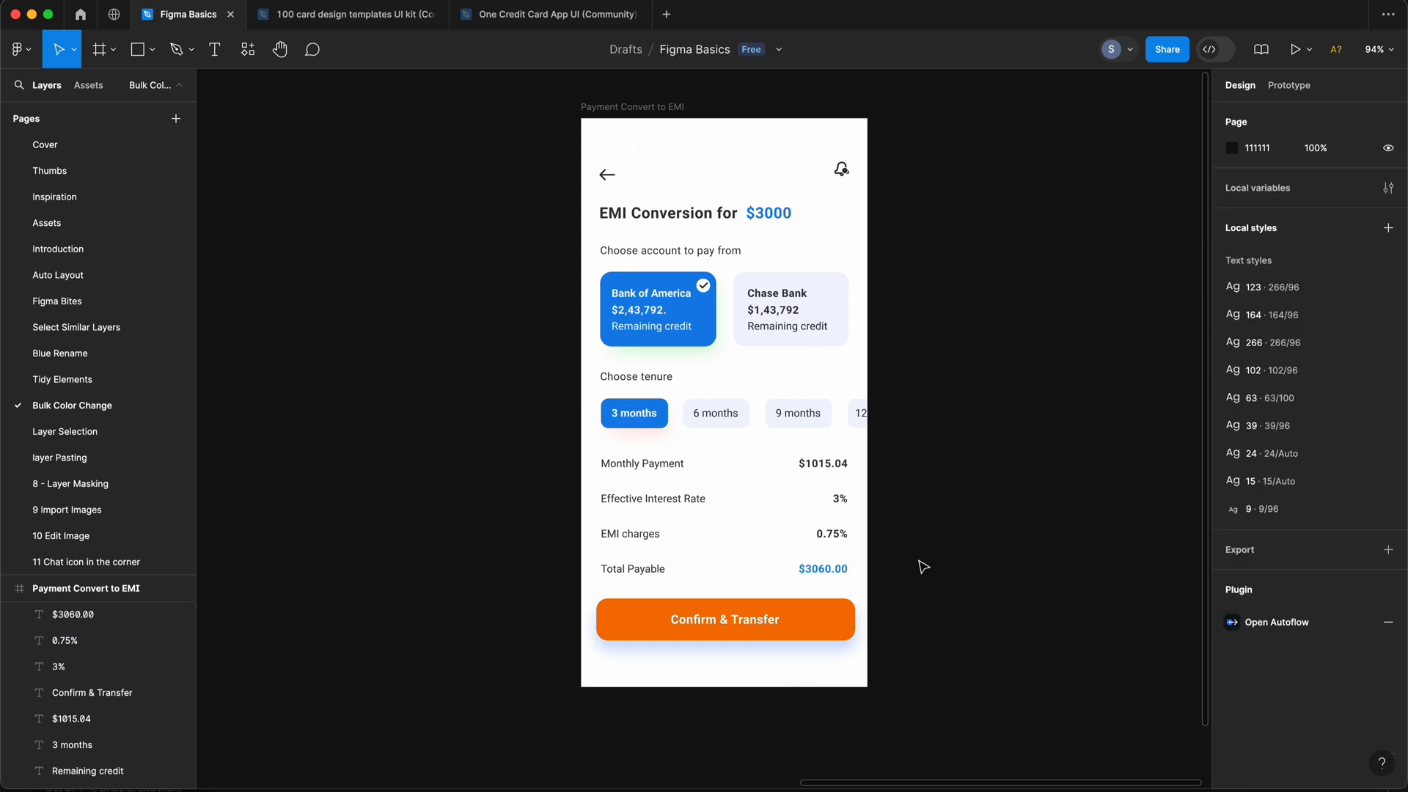
# Change the pale lavender F2F4FF to light grey EEEEEE using the Payment Convert to EMI frame's selection colours, and deselect the frame
pyautogui.click(834, 299)
pyautogui.click(679, 97)
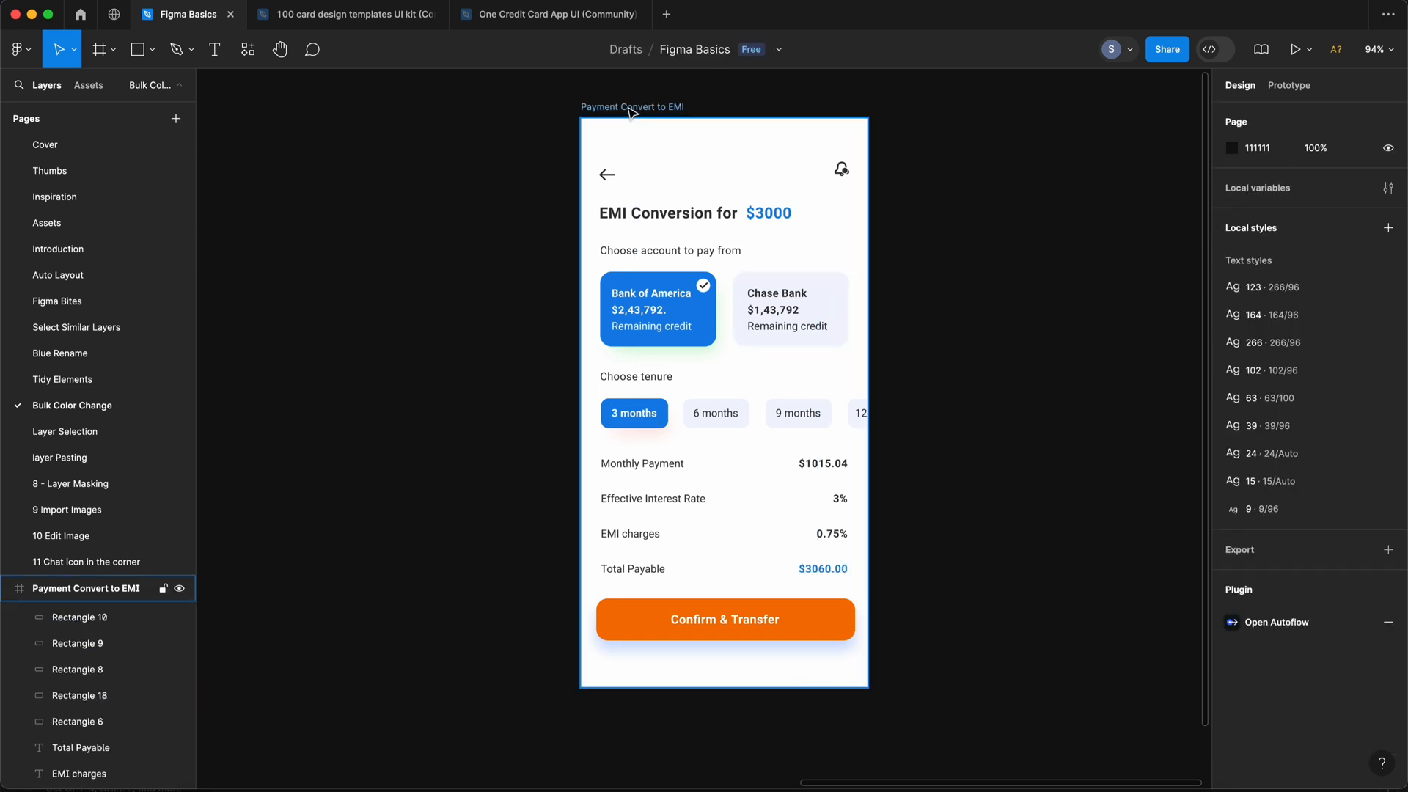
pyautogui.click(660, 106)
pyautogui.scroll(-3, 1277, 567)
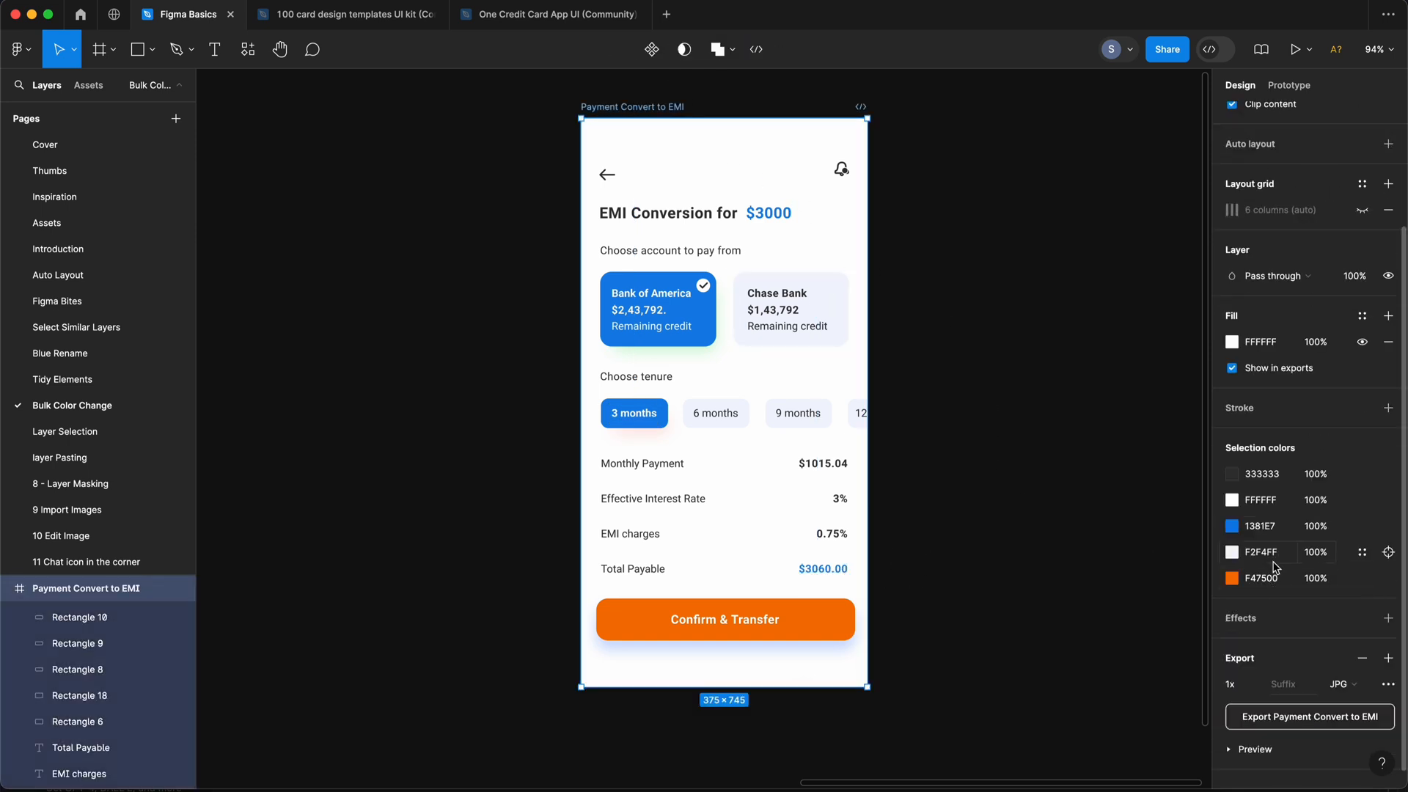
pyautogui.click(1247, 555)
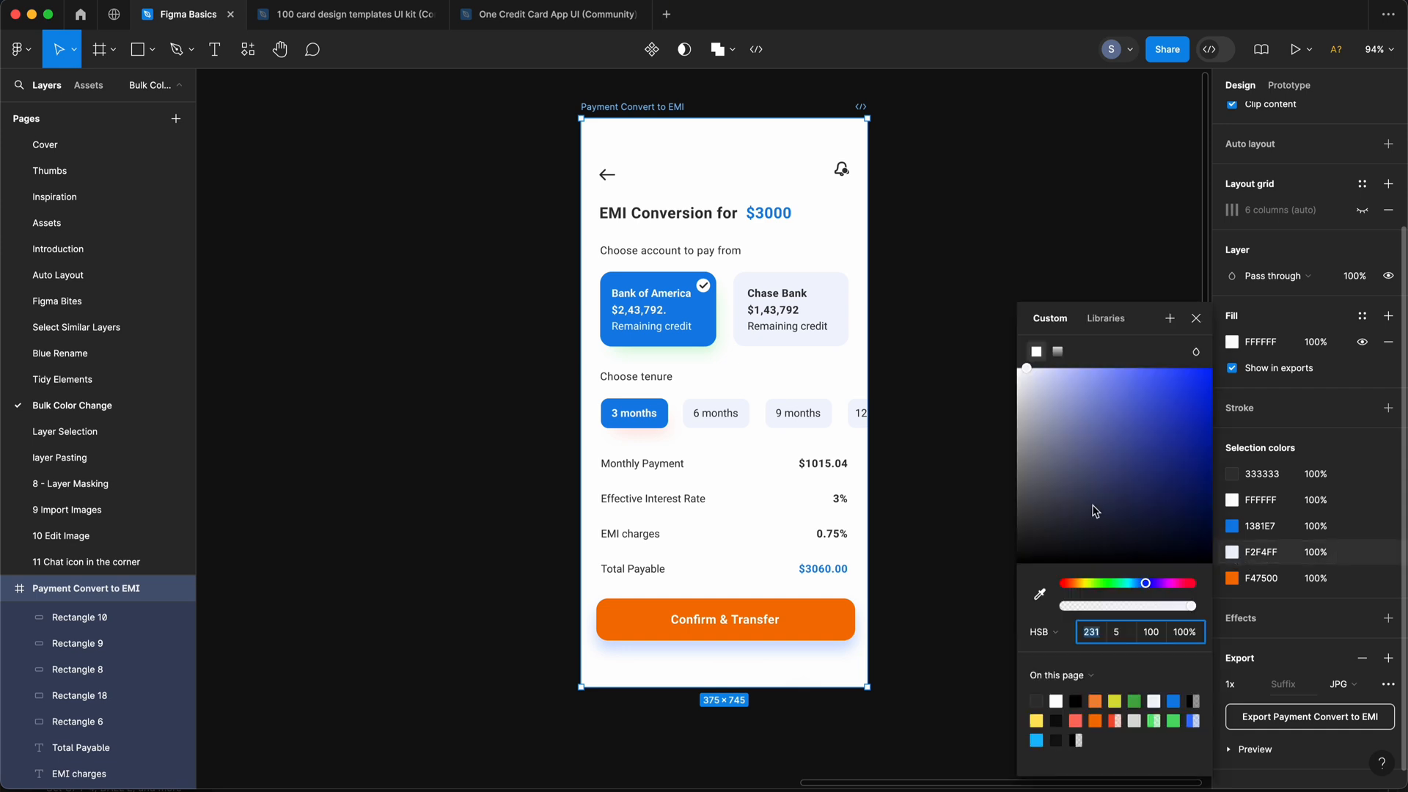
pyautogui.moveTo(1031, 391); pyautogui.dragTo(970, 390)
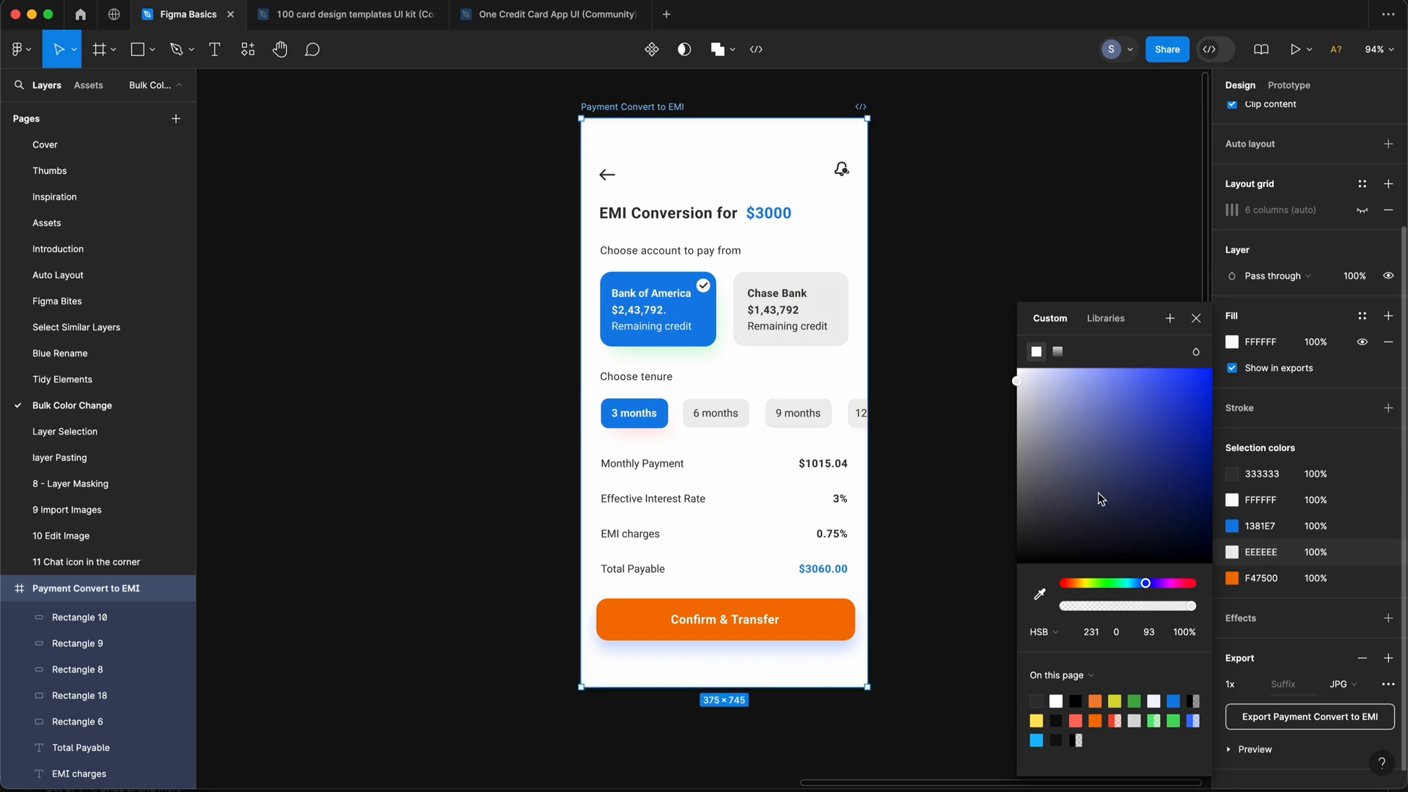
pyautogui.click(1196, 320)
pyautogui.click(1064, 332)
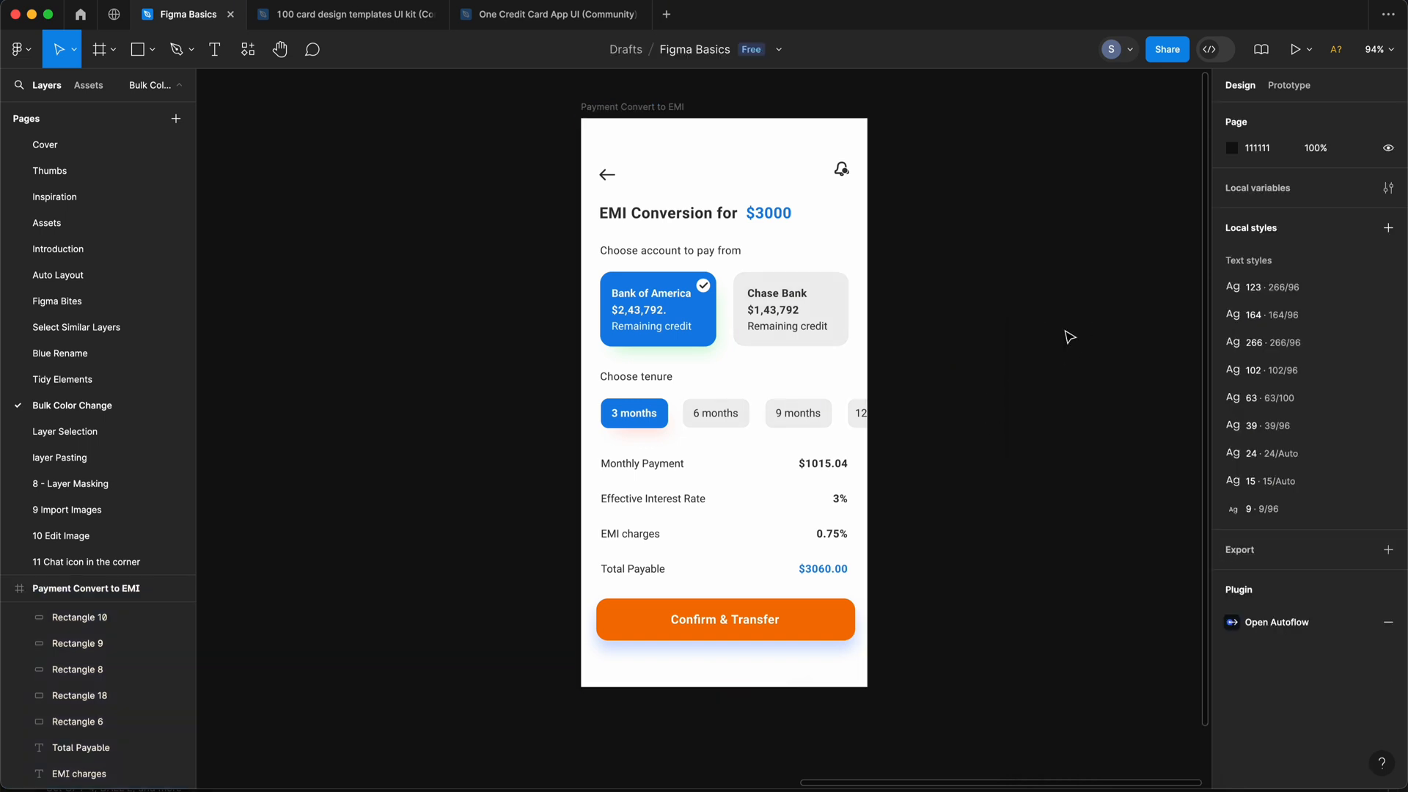
# Change the orange of the Confirm & Transfer button to red E15F5F through the Payment Convert to EMI frame's selection colours
pyautogui.click(864, 176)
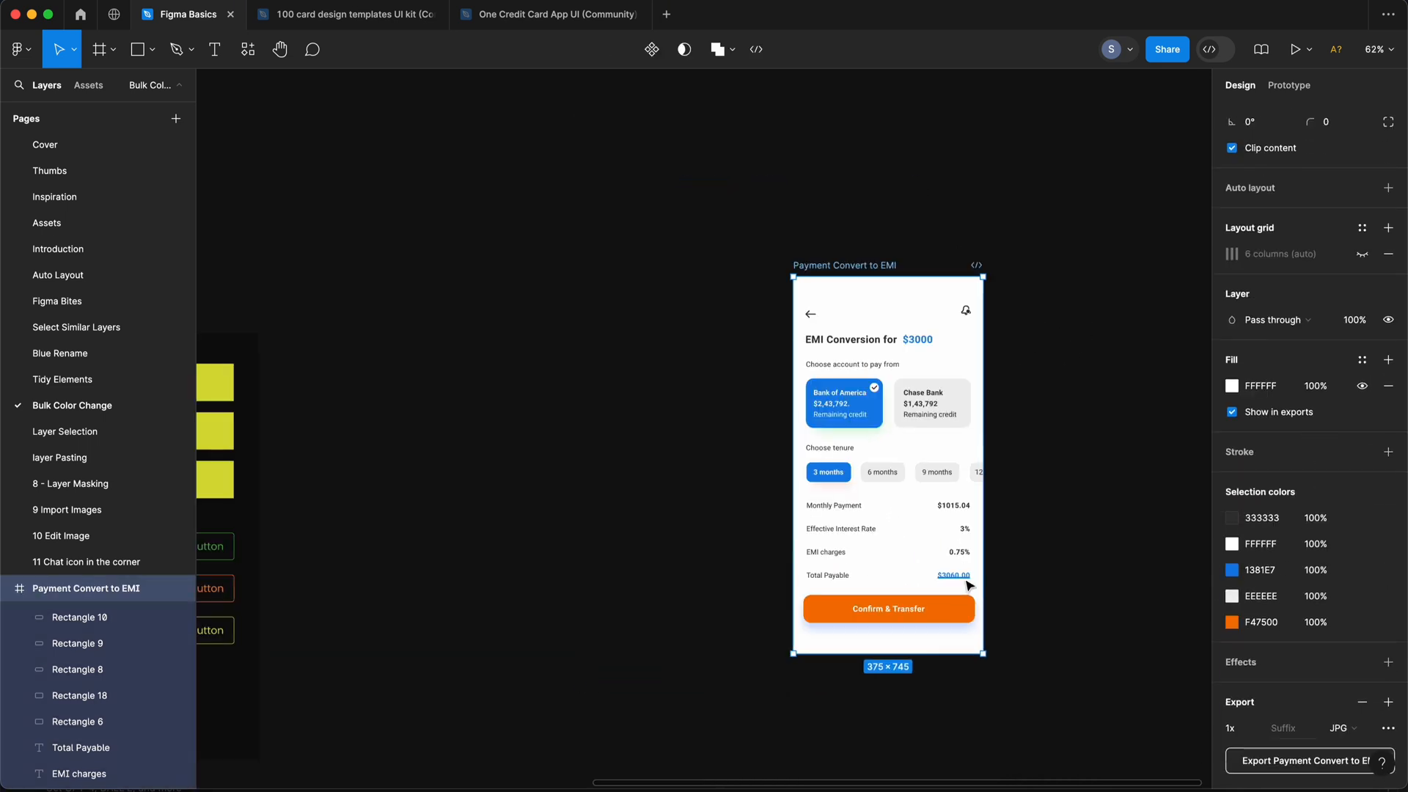
pyautogui.scroll(3, 971, 582)
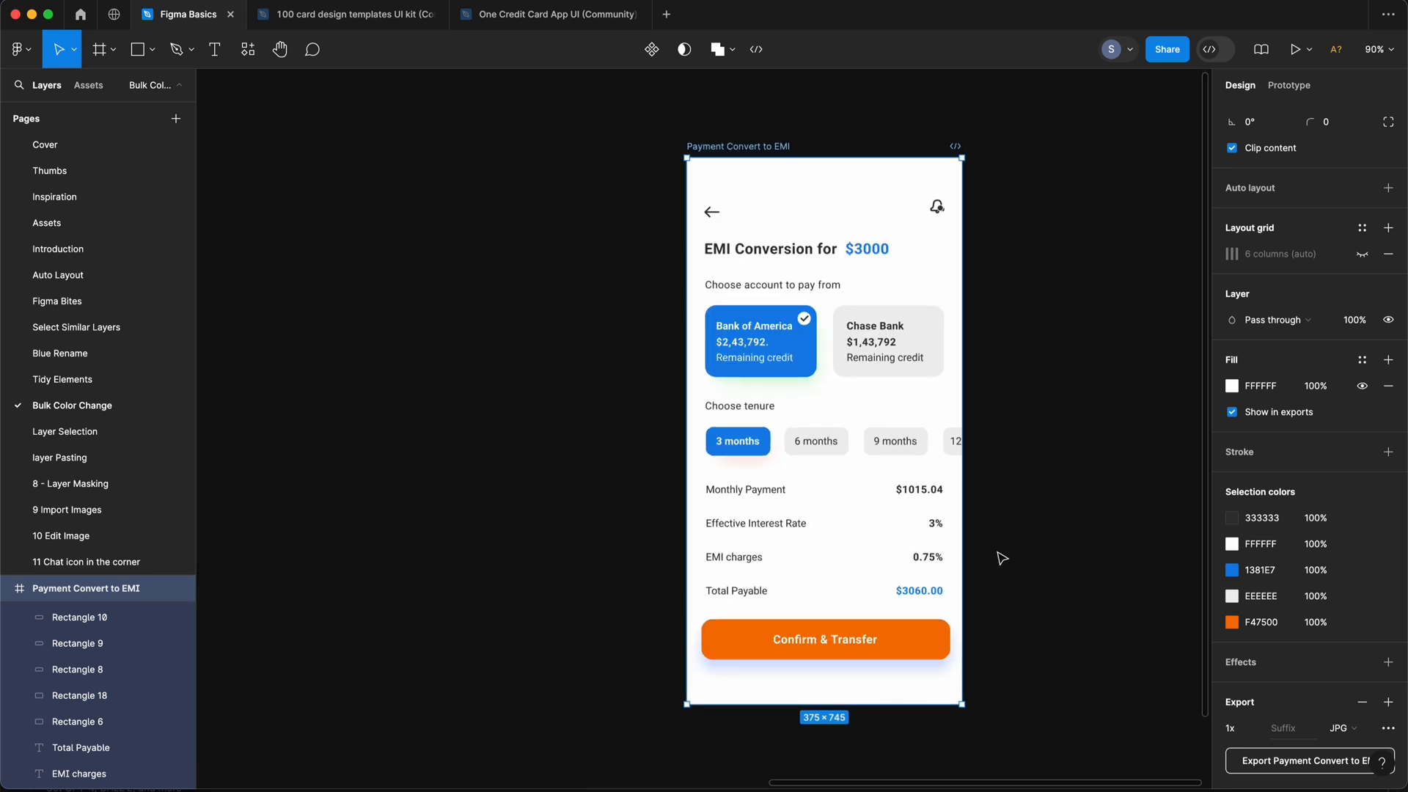
pyautogui.click(1233, 625)
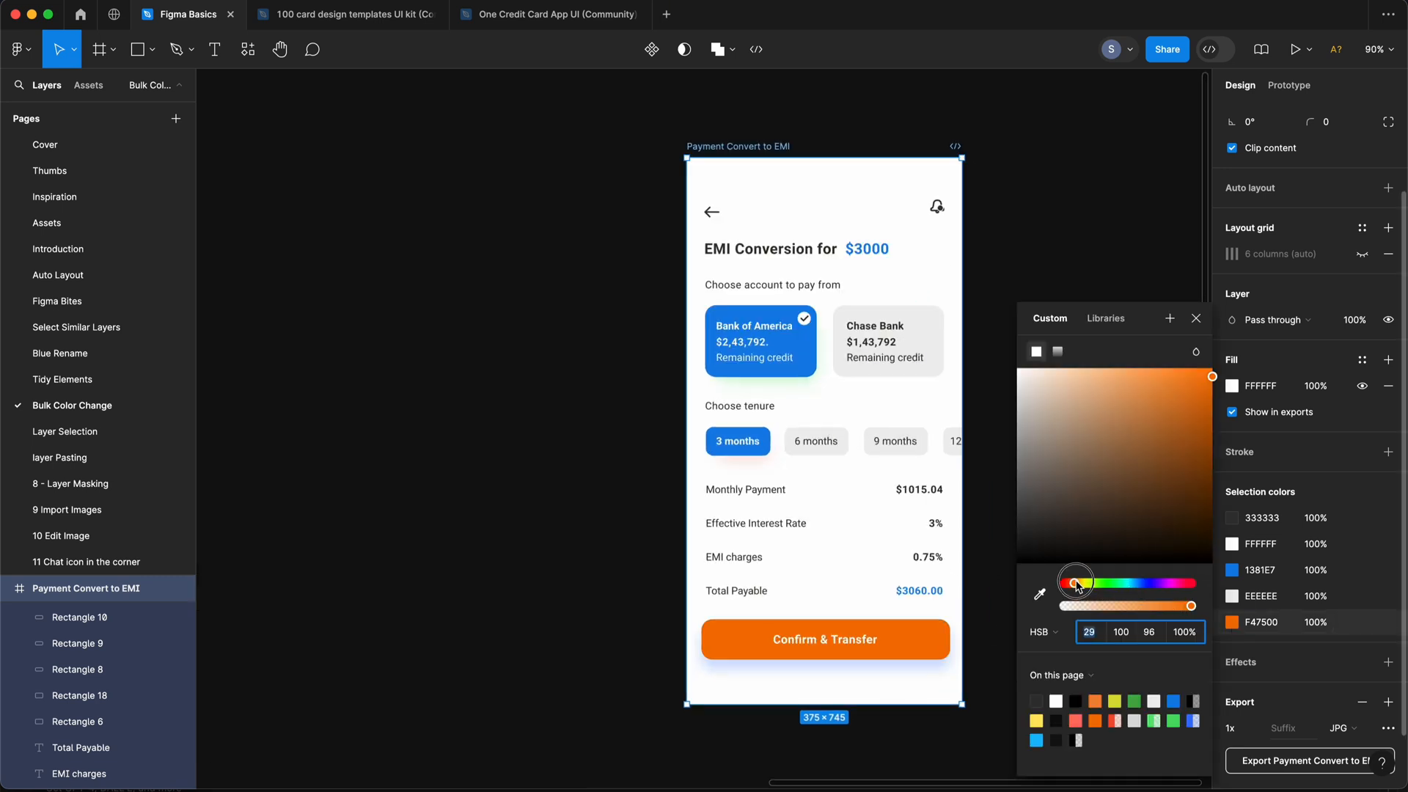
pyautogui.moveTo(1088, 589); pyautogui.dragTo(1063, 584)
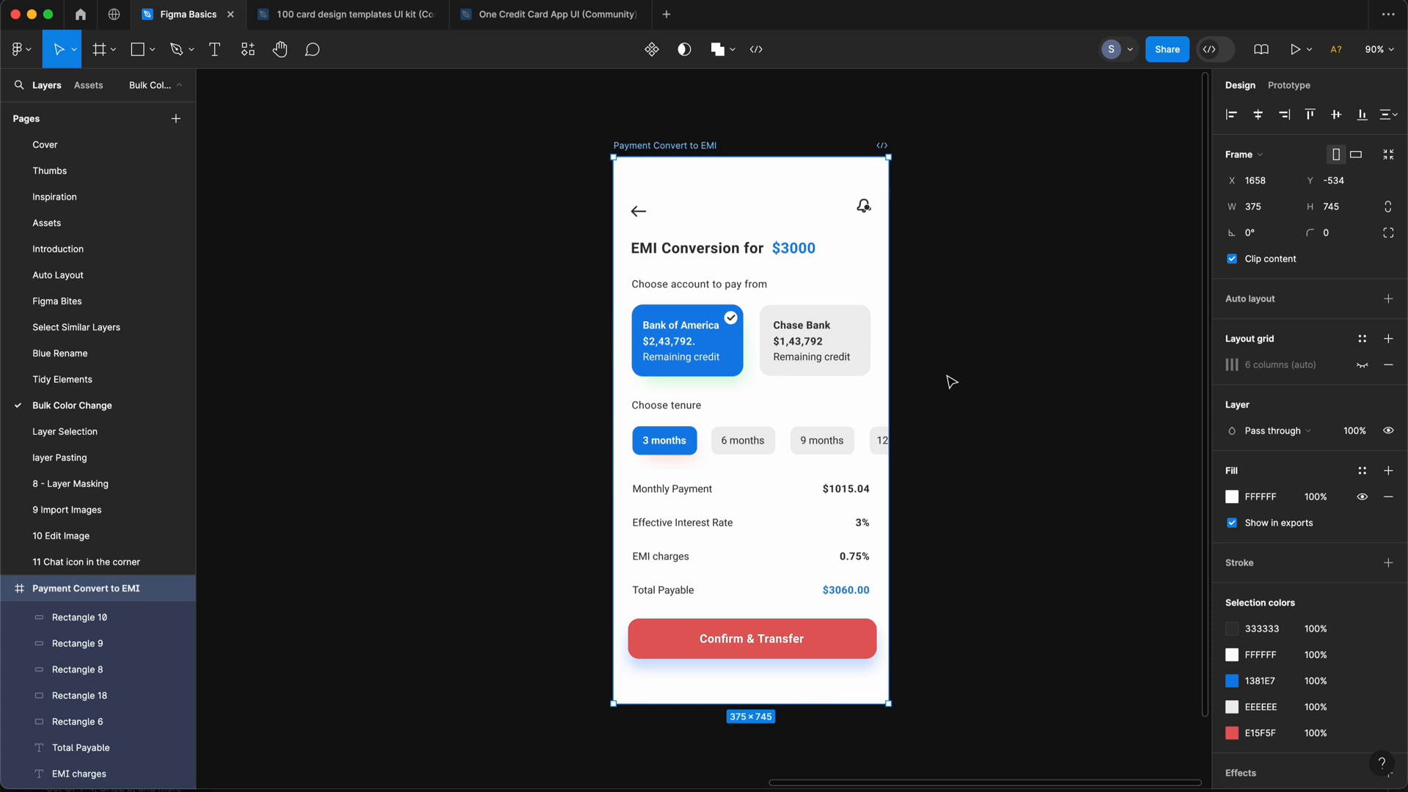